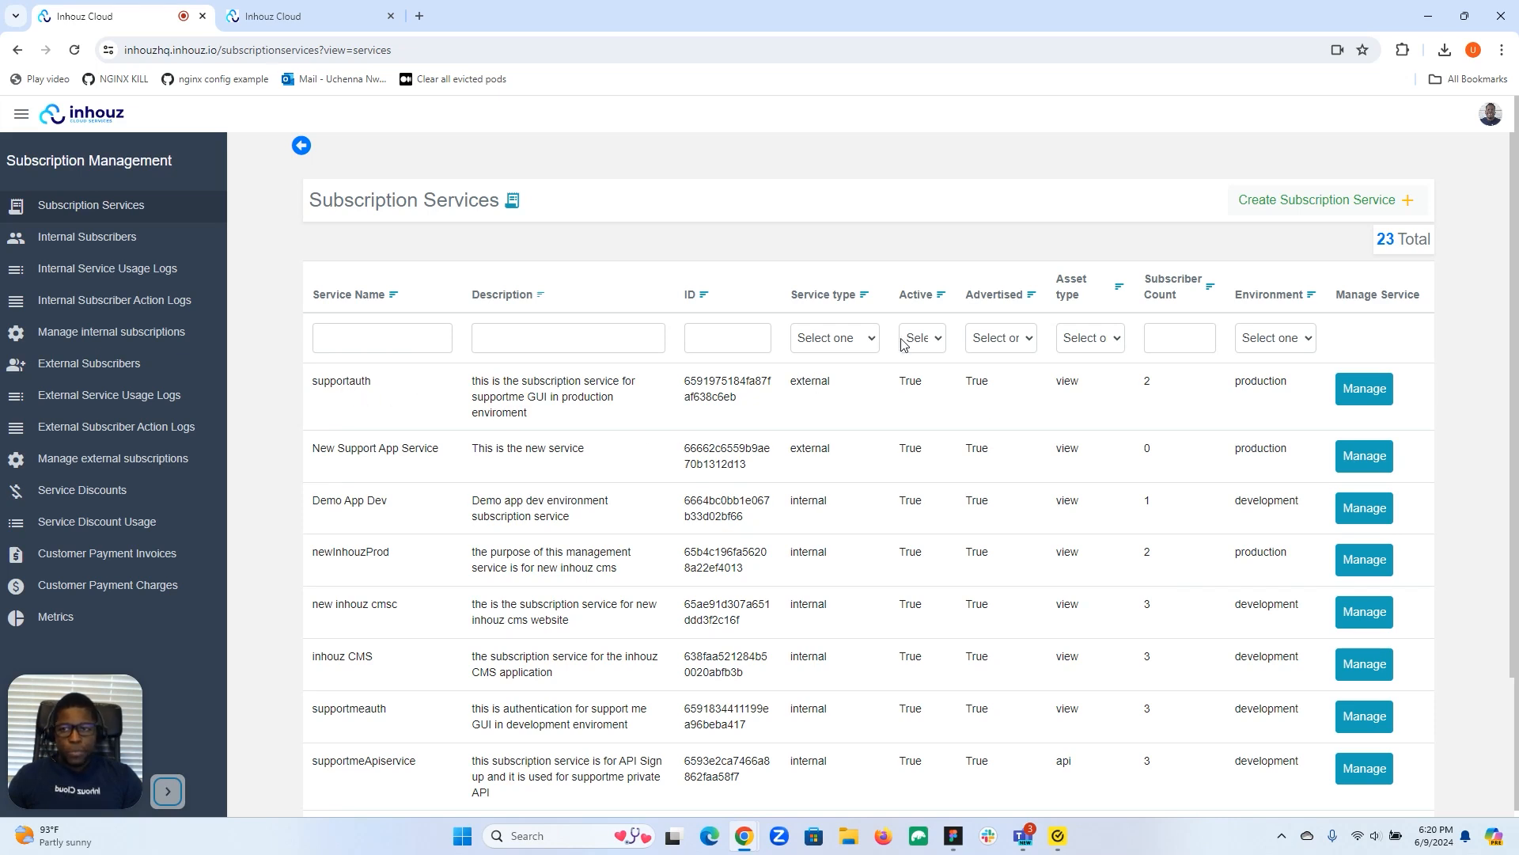
Bring up the supportauth service and open its Configurations page at the Restrictions section.
left_click(289, 7)
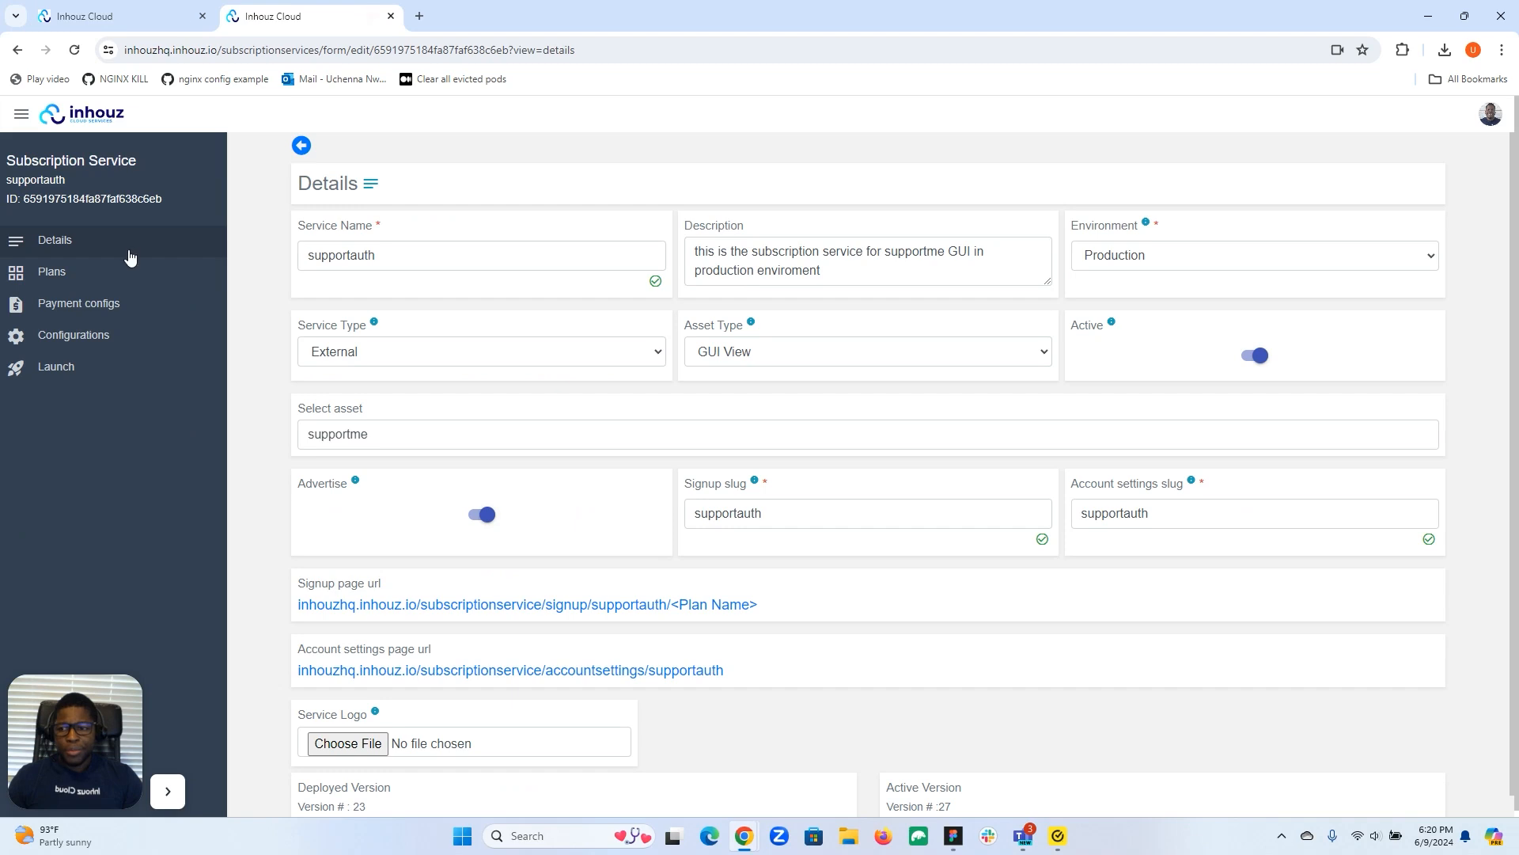
left_click(102, 338)
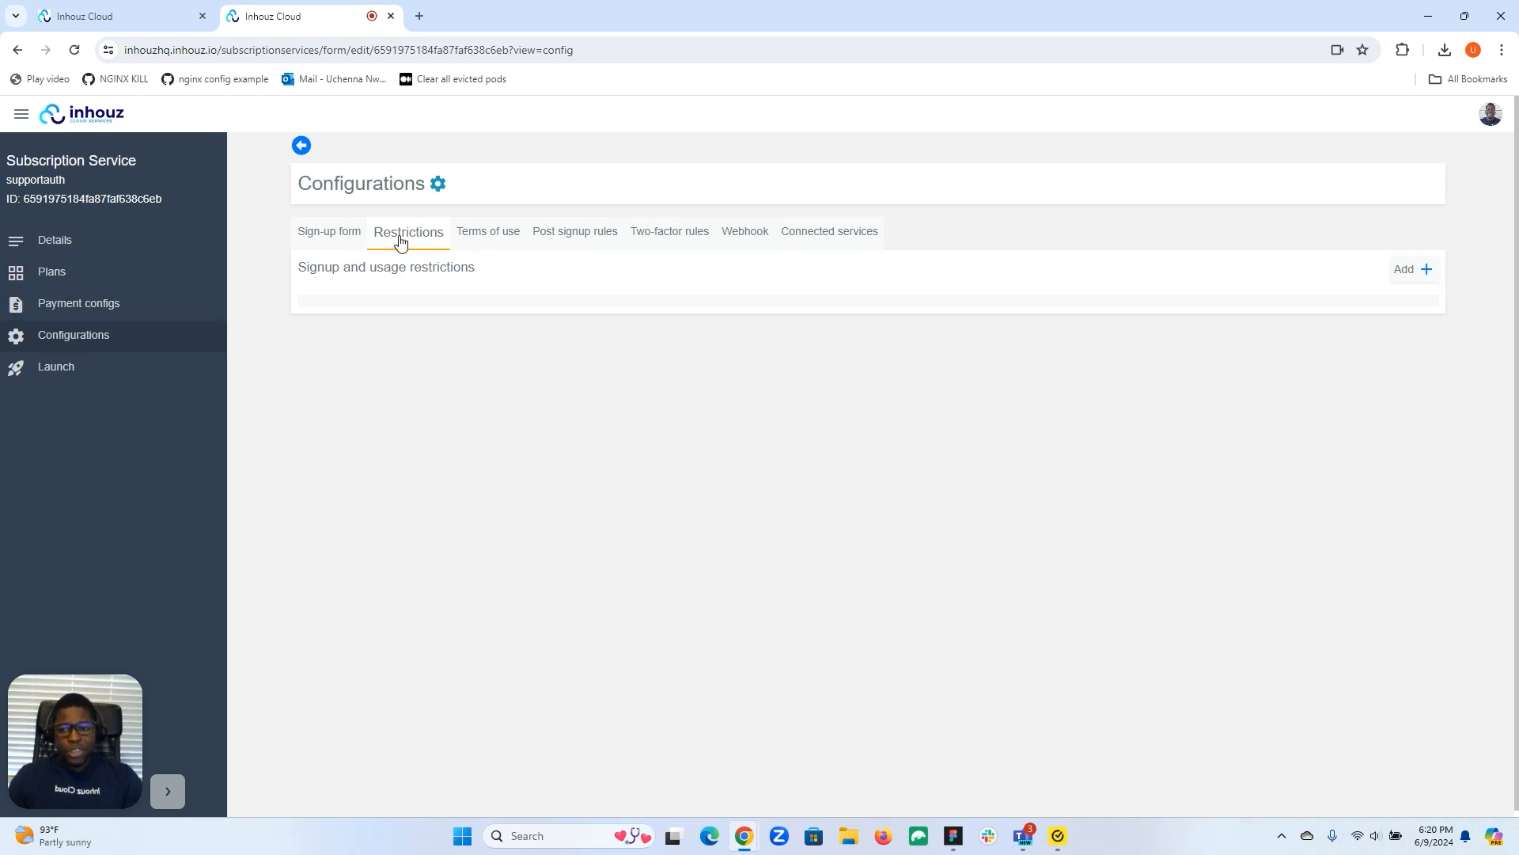
Add a User allow list restriction to the supportauth service.
left_click(1410, 270)
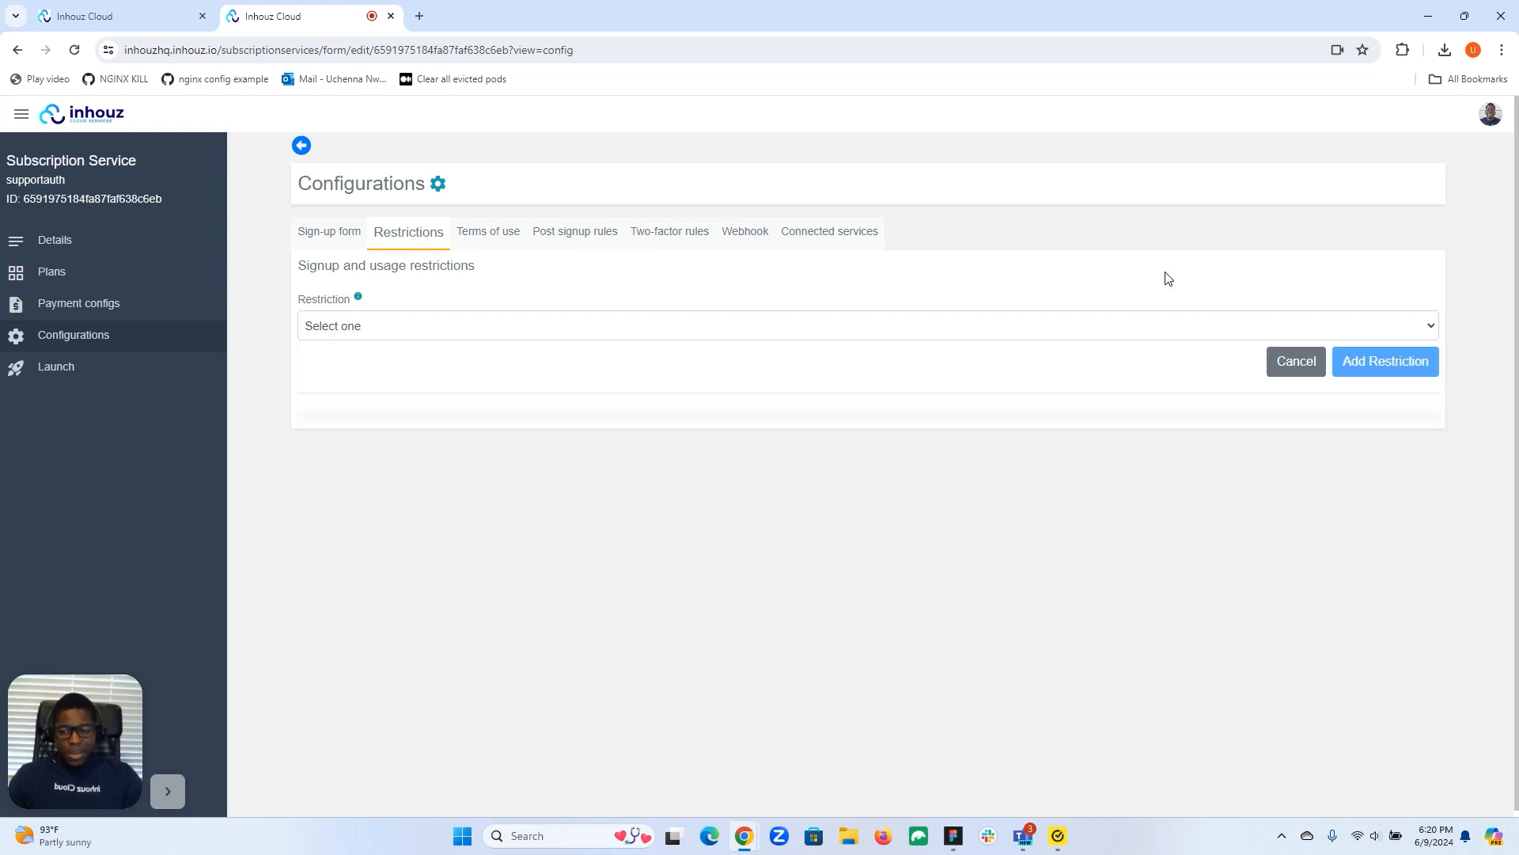
left_click(600, 326)
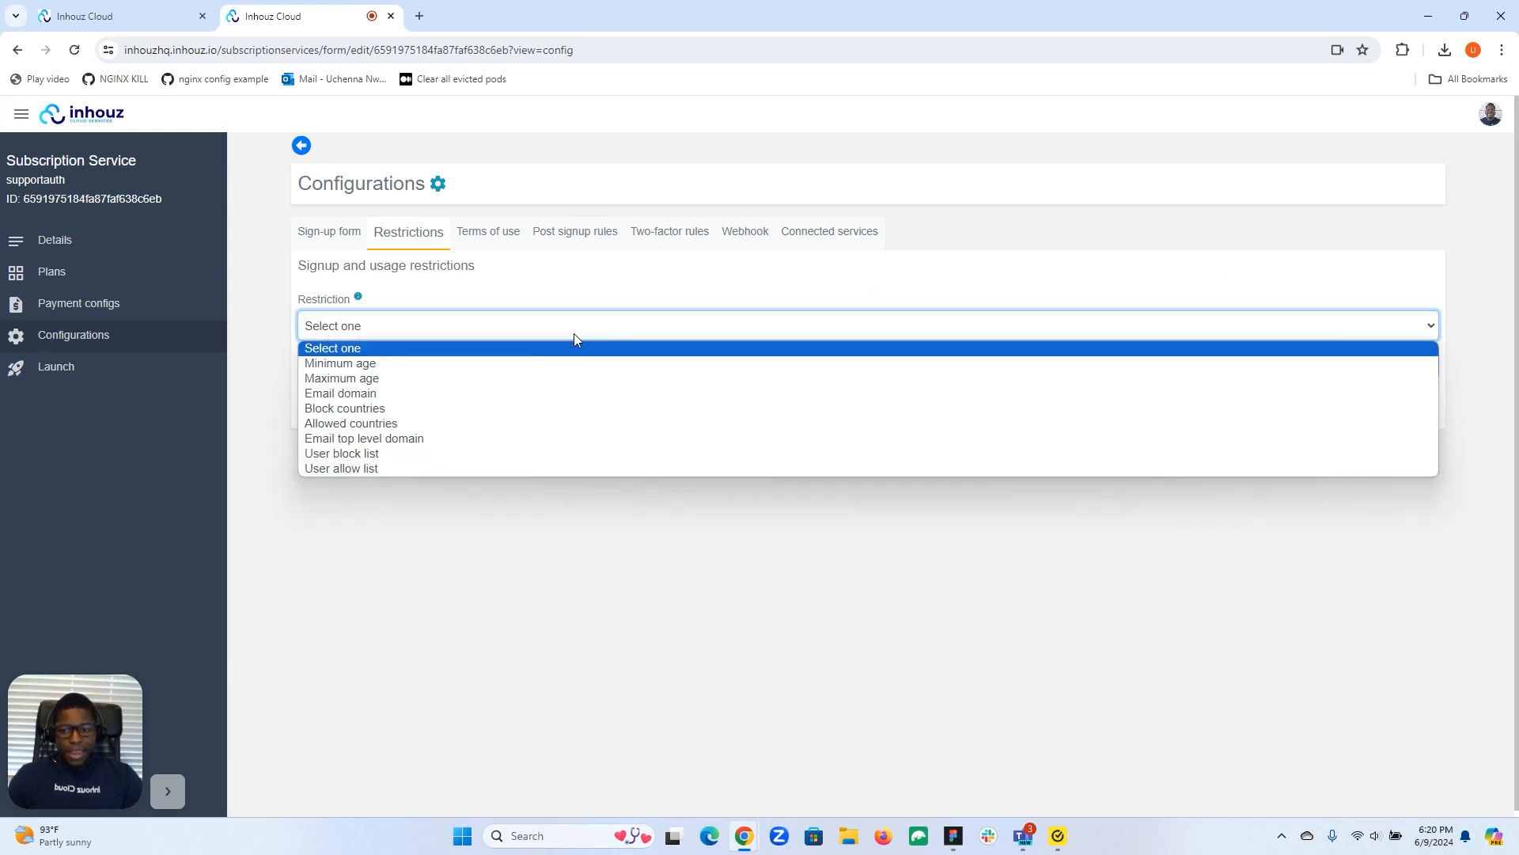
left_click(456, 467)
left_click(1386, 362)
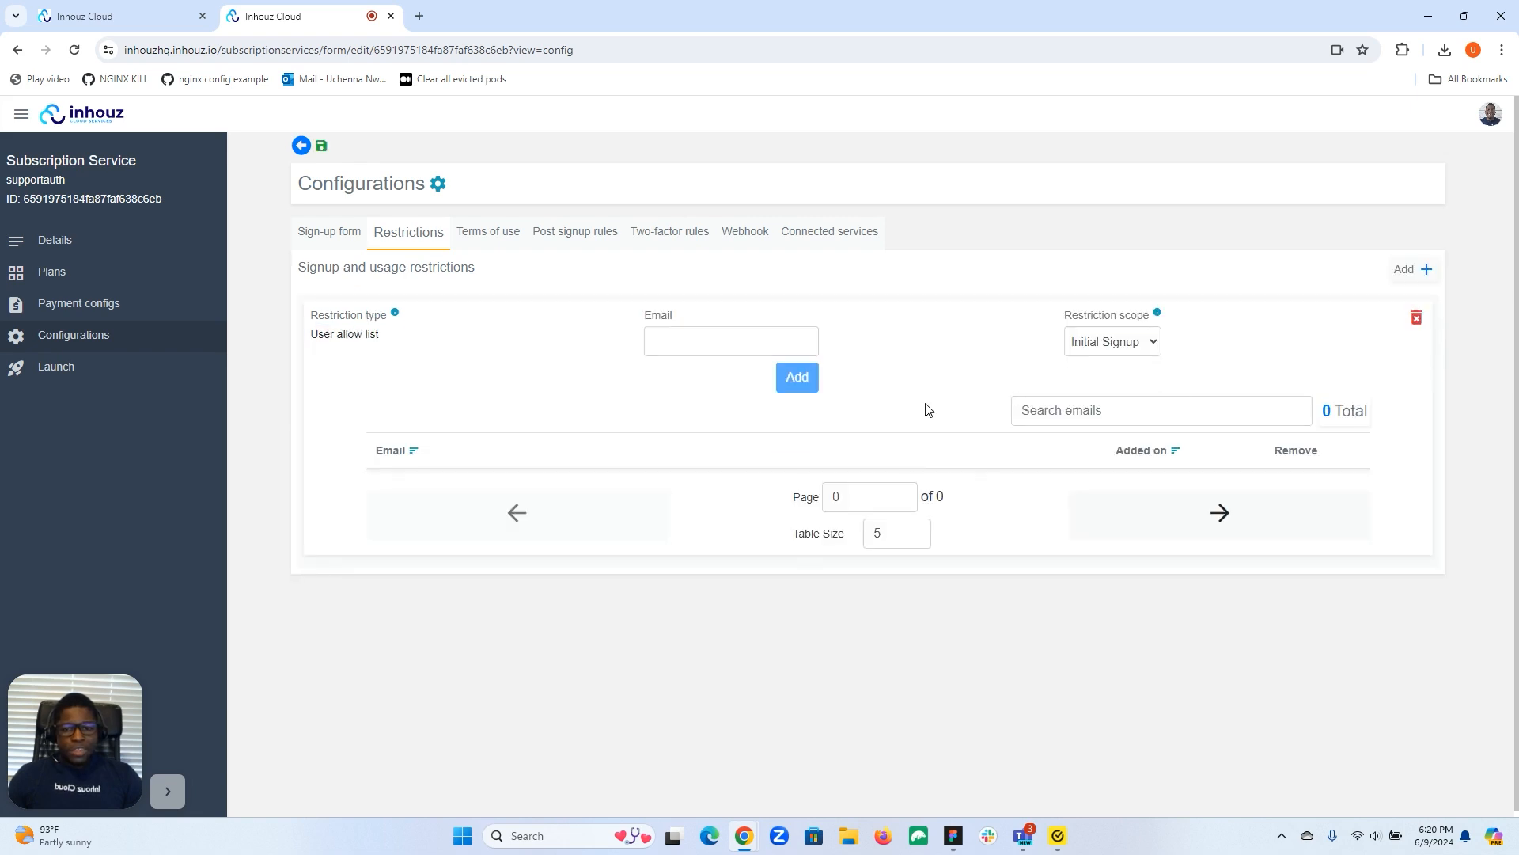
left_click(765, 344)
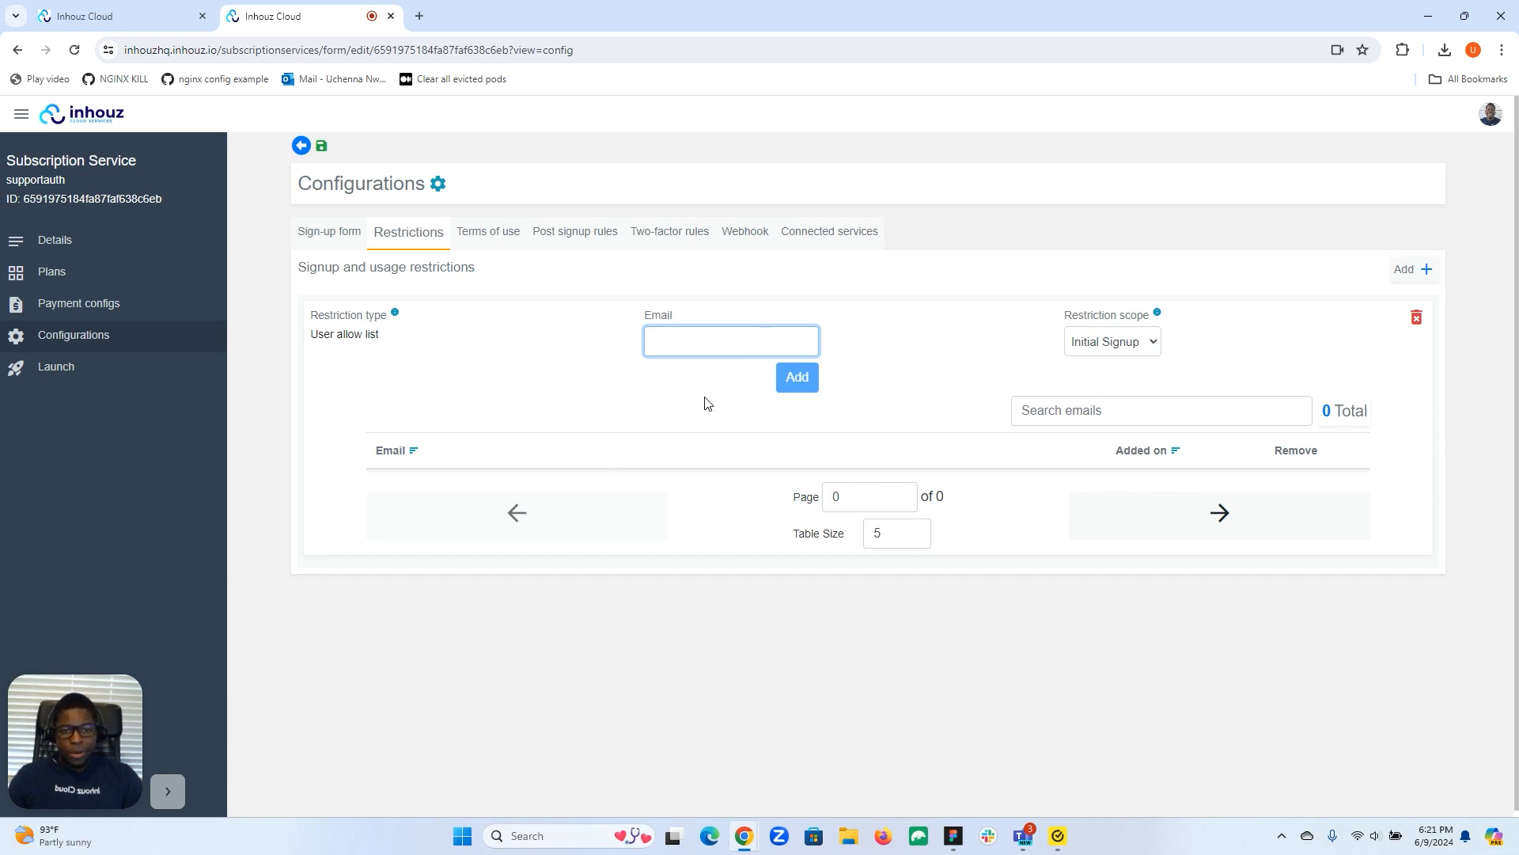
Leave the restriction scope at Initial Signup after briefly trying All Signups.
left_click(1140, 342)
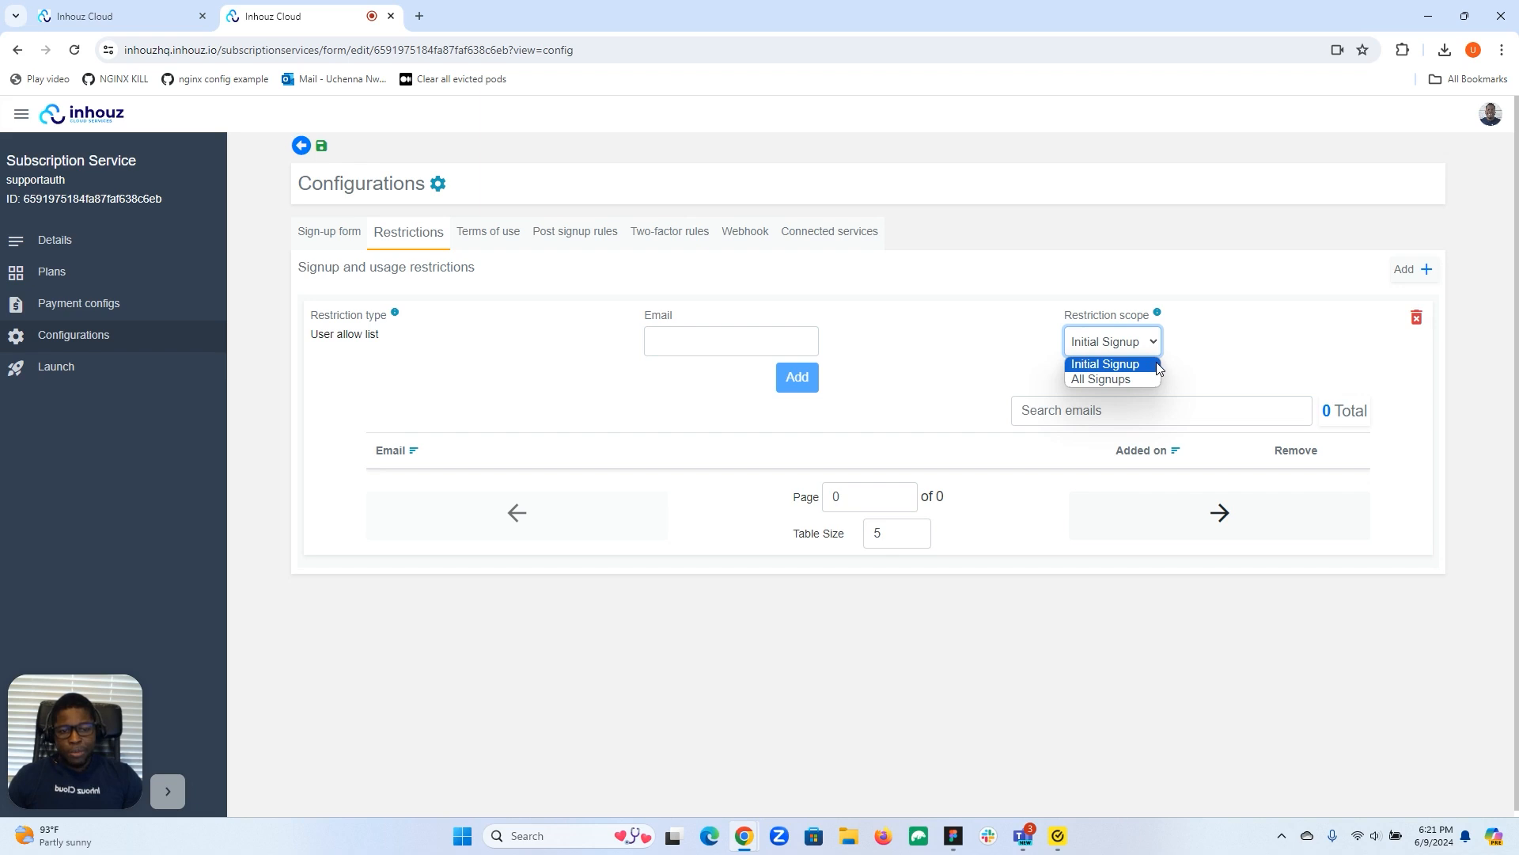
left_click(1209, 359)
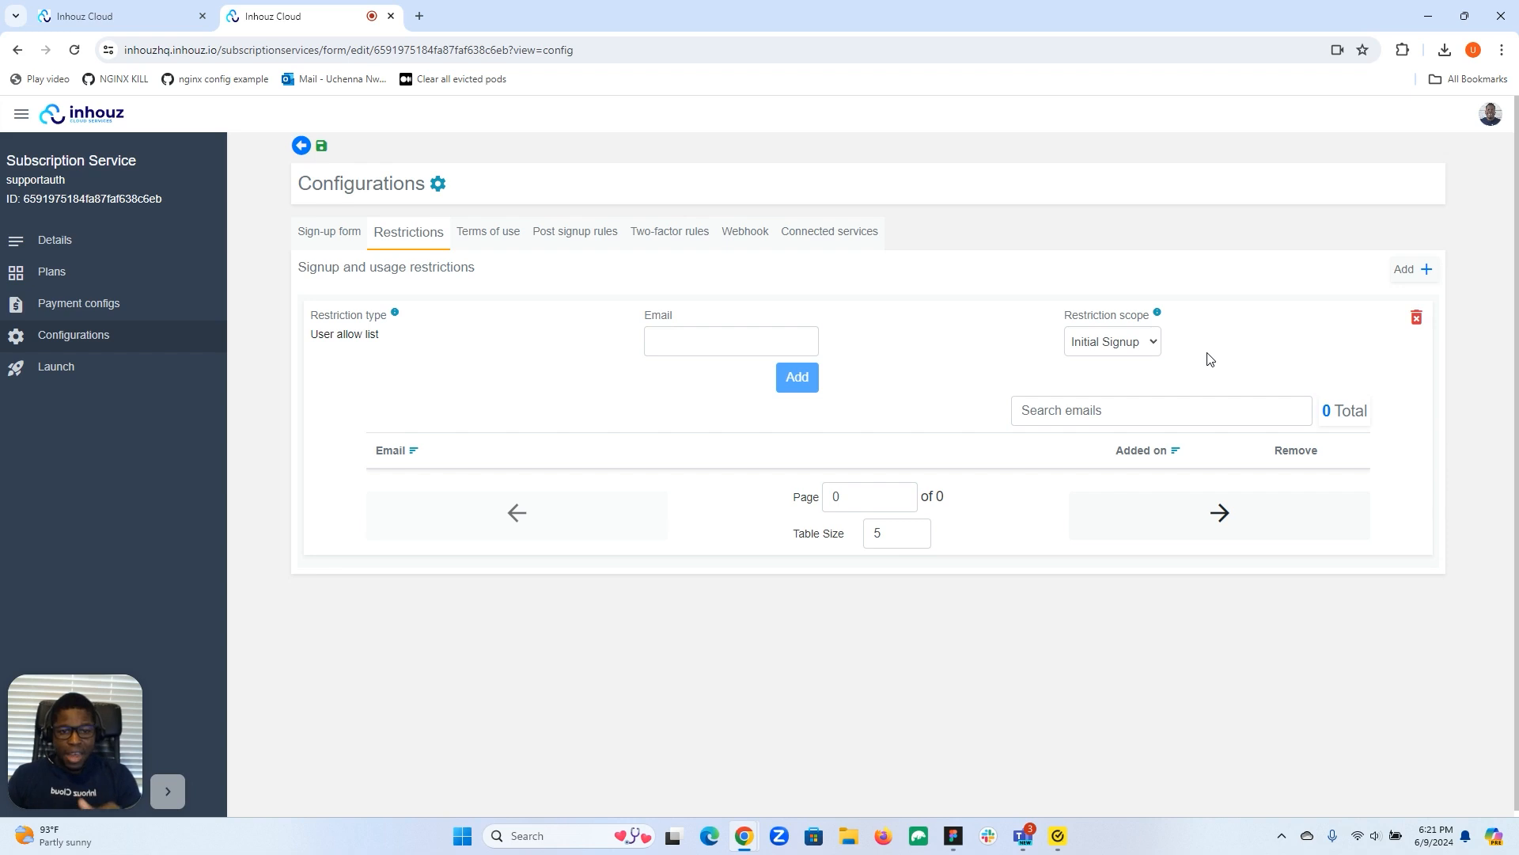
left_click(1121, 340)
left_click(1108, 382)
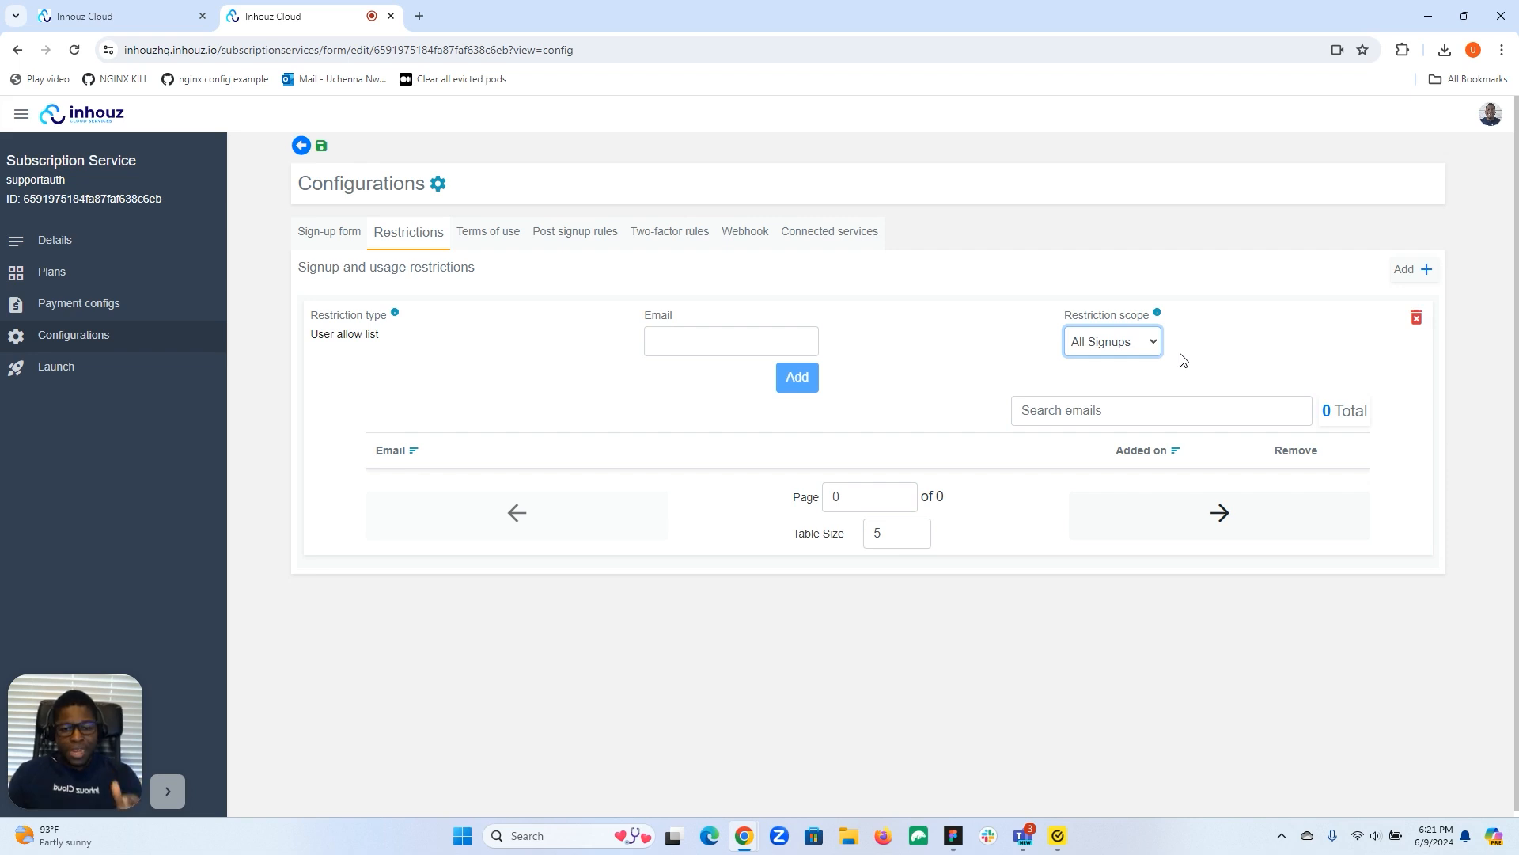
left_click(1132, 342)
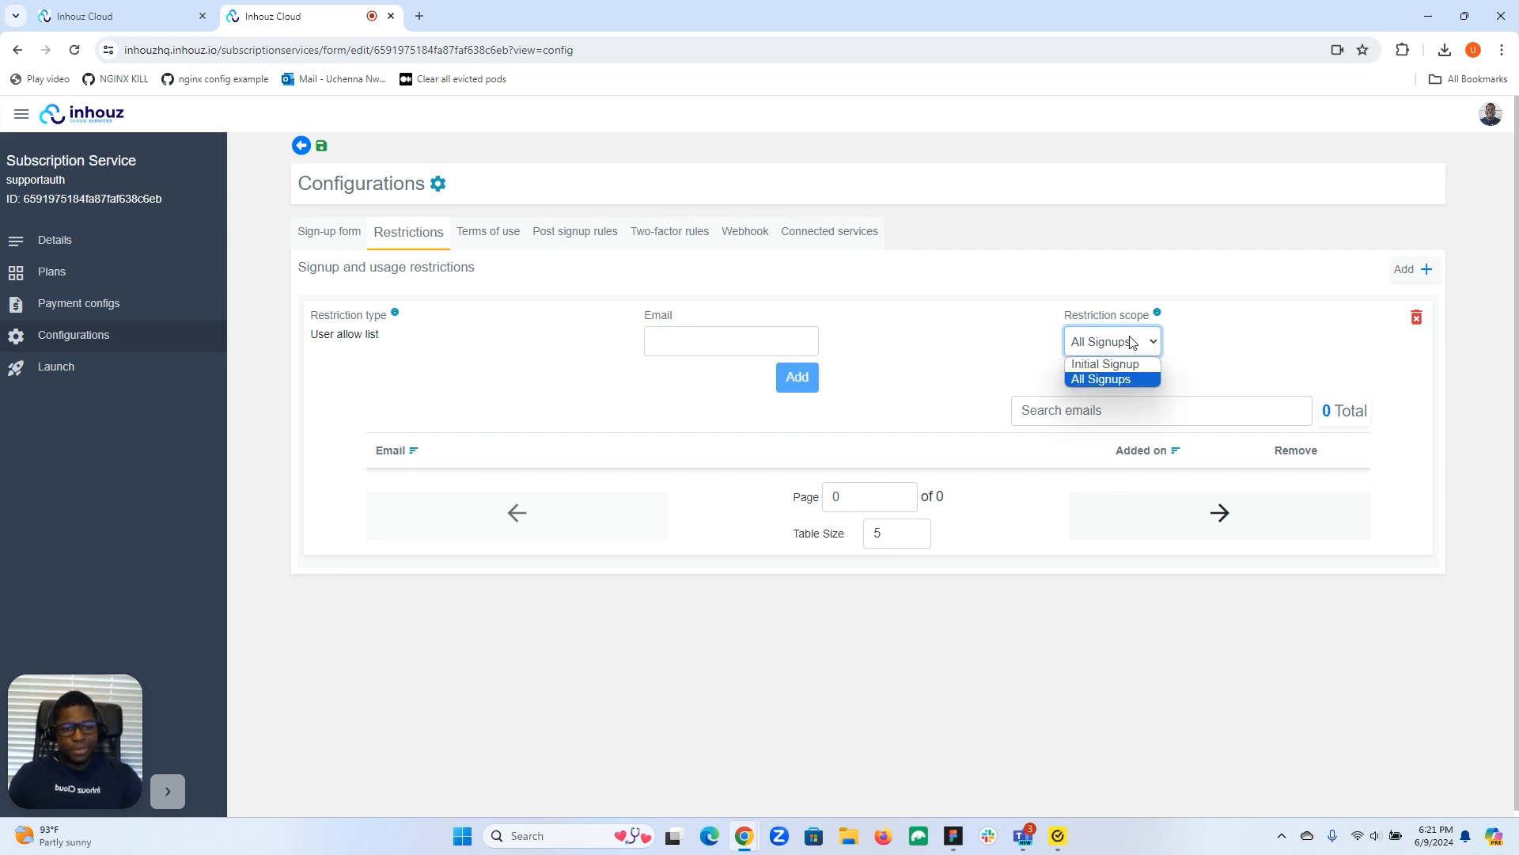
left_click(1122, 369)
left_click(750, 346)
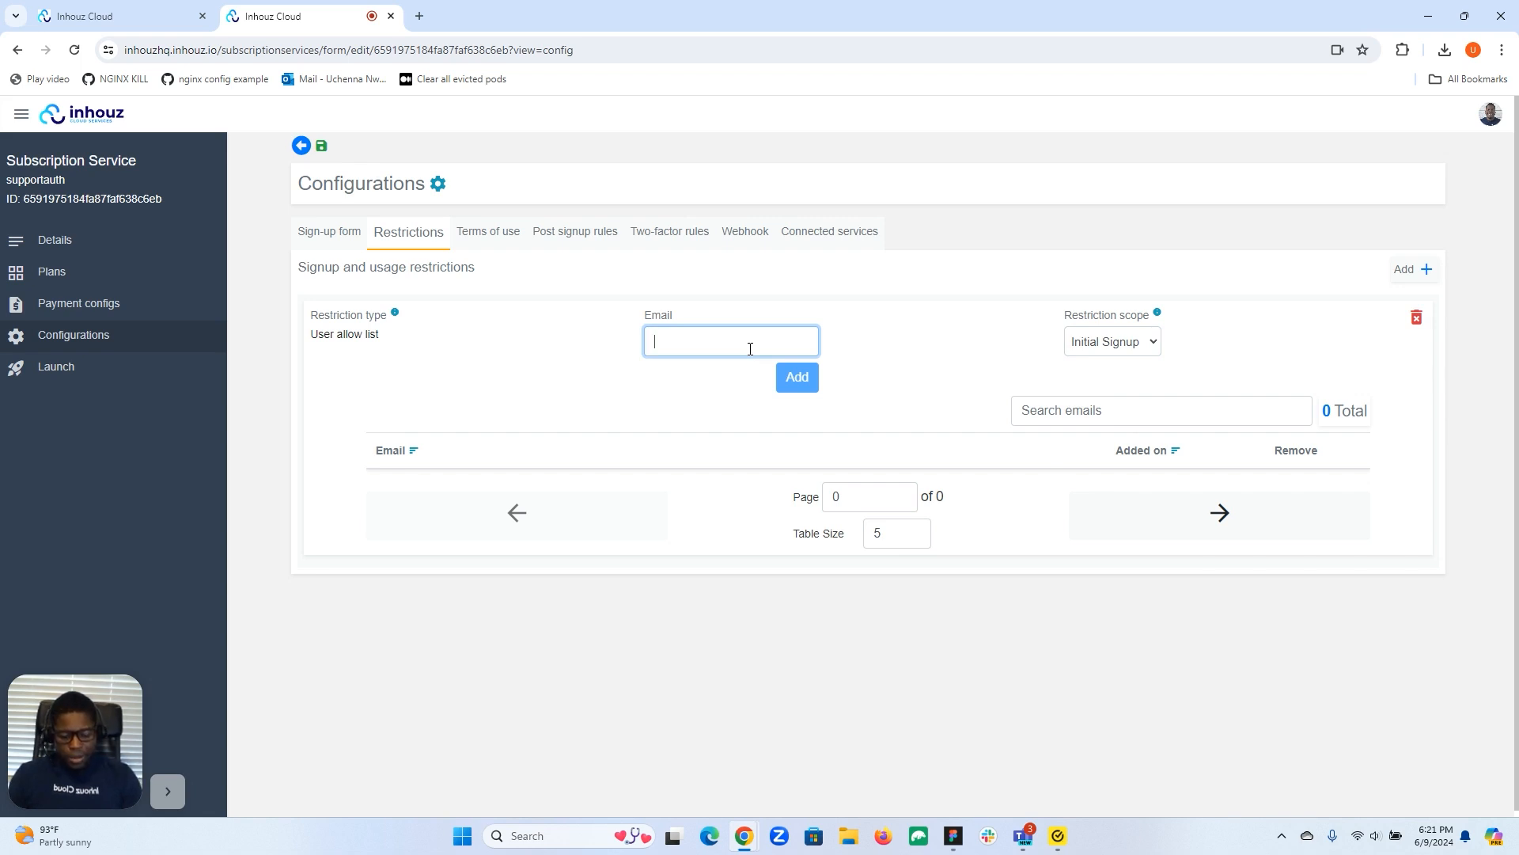
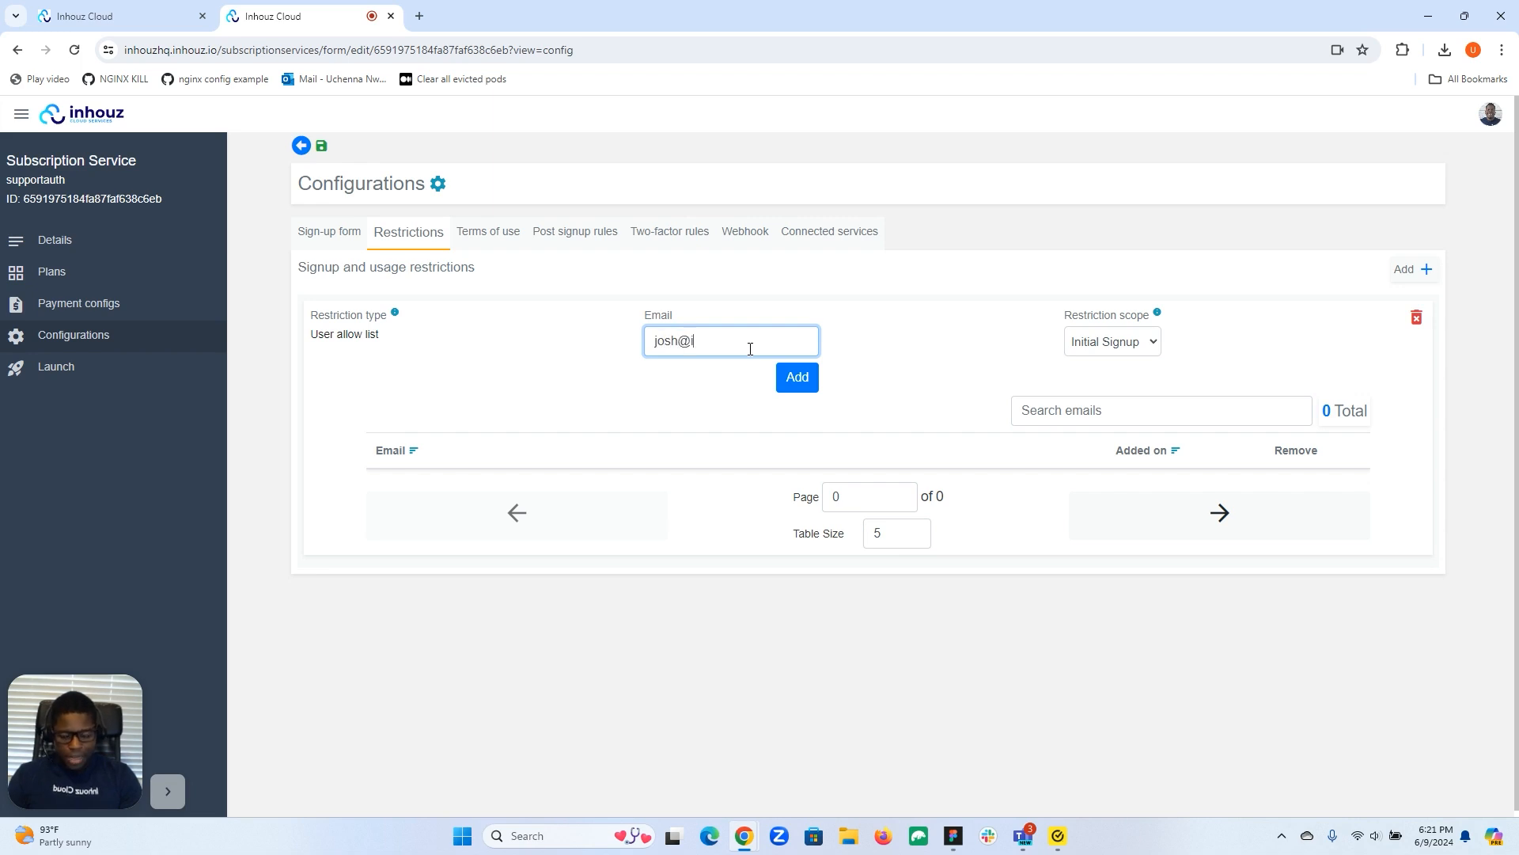
Add the allowed email address to the supportauth allow list.
left_click(795, 375)
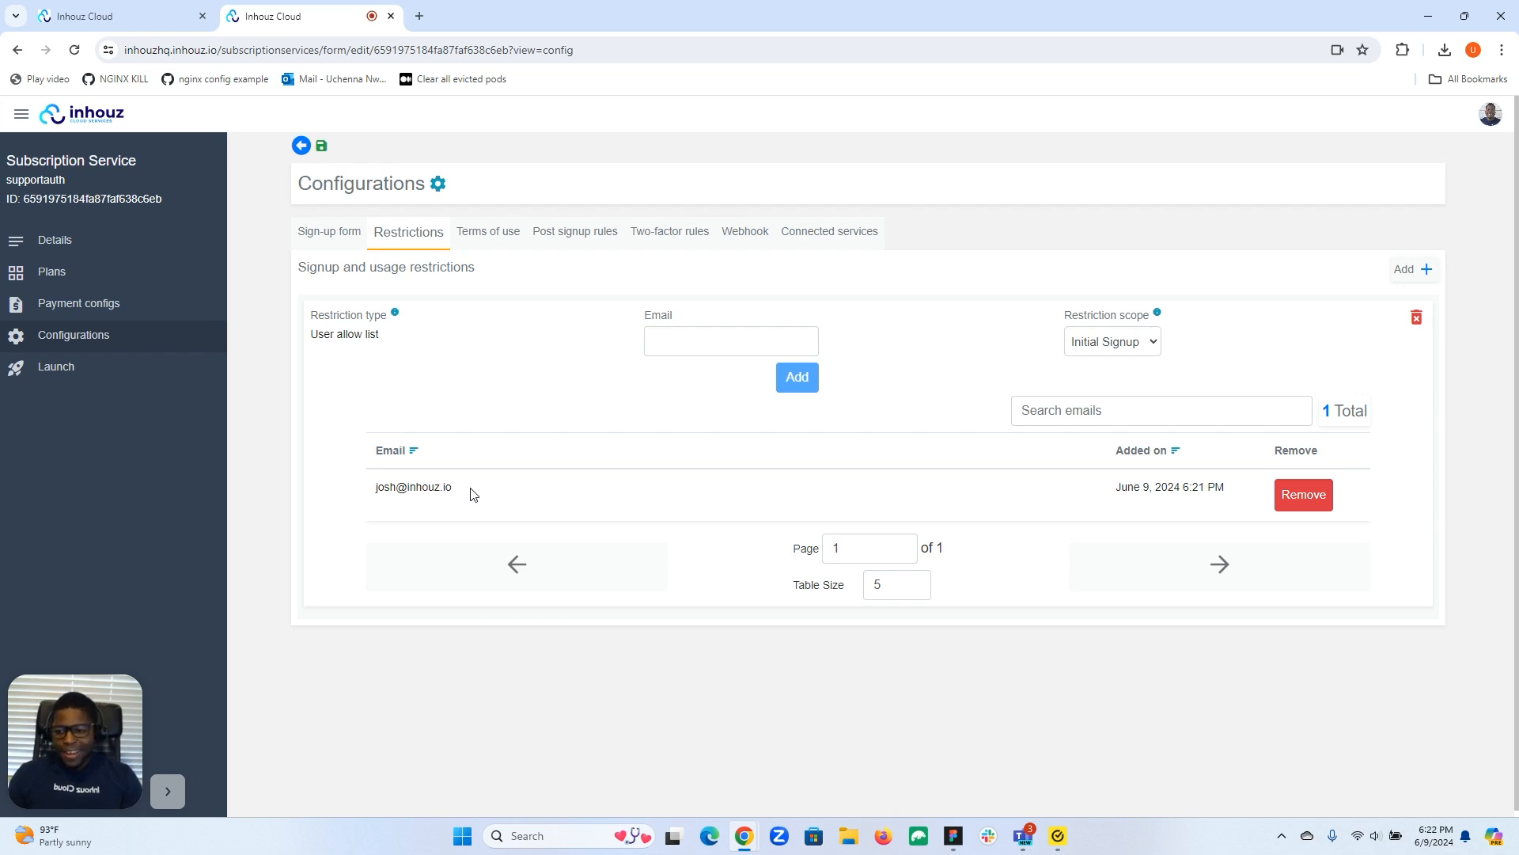
left_click(420, 16)
Load inhouz.io in the new tab and start a new function under Functions.
type("inhouz.io")
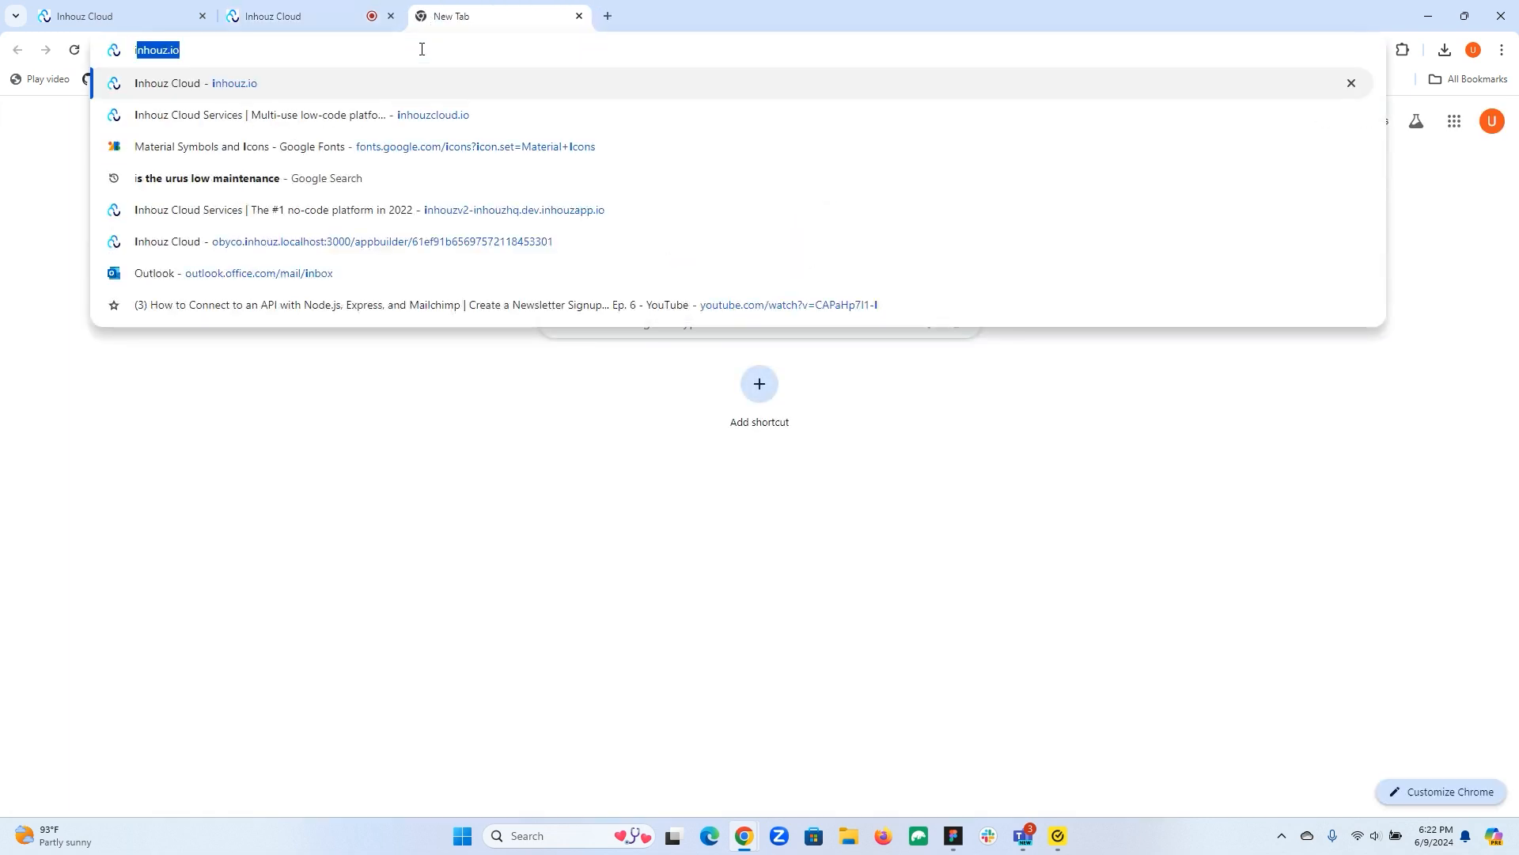
key("Return")
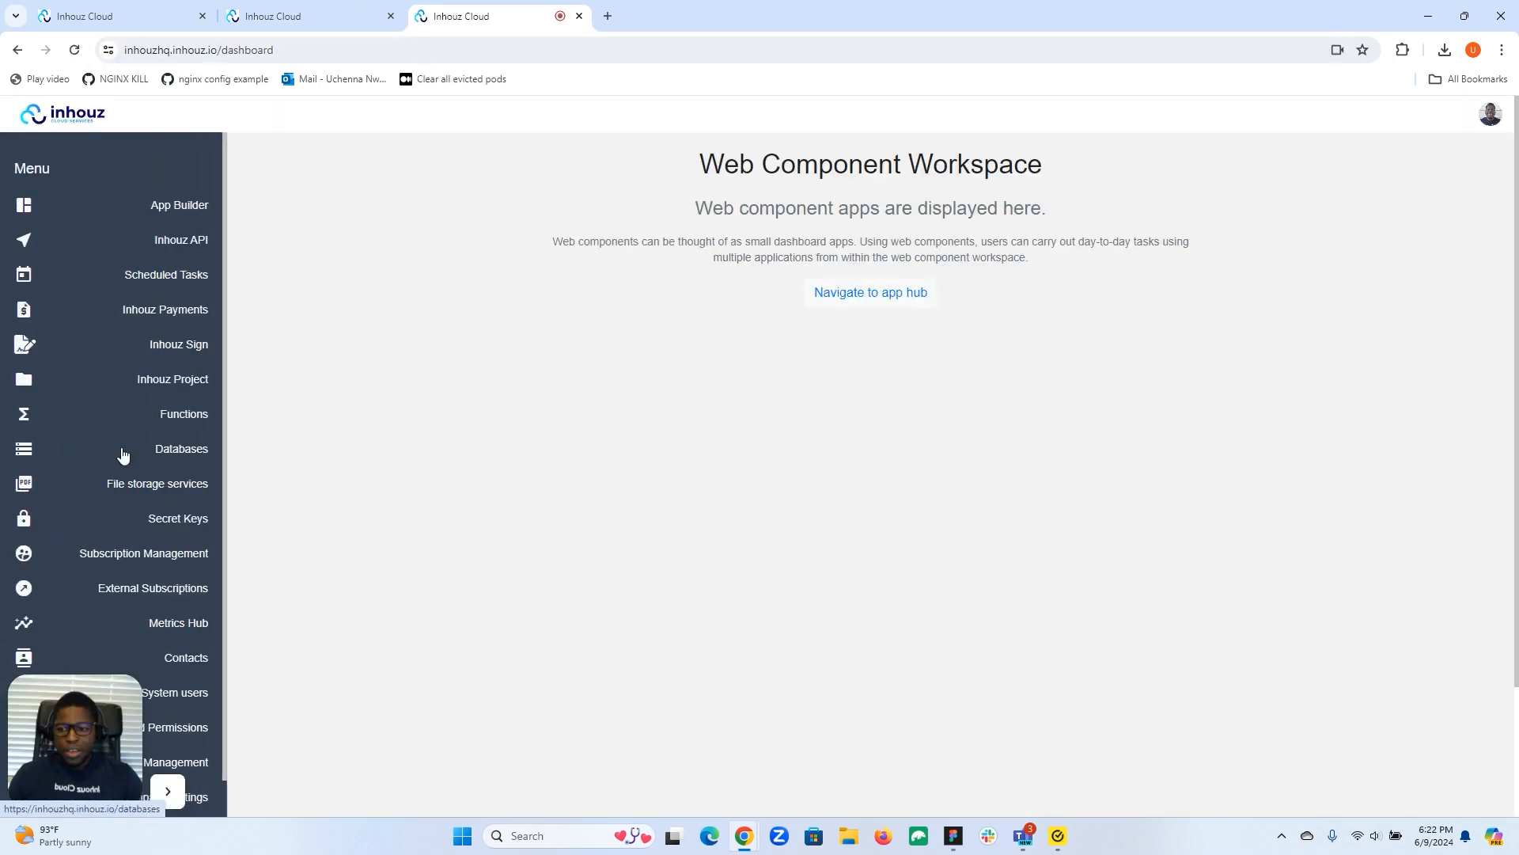
left_click(183, 416)
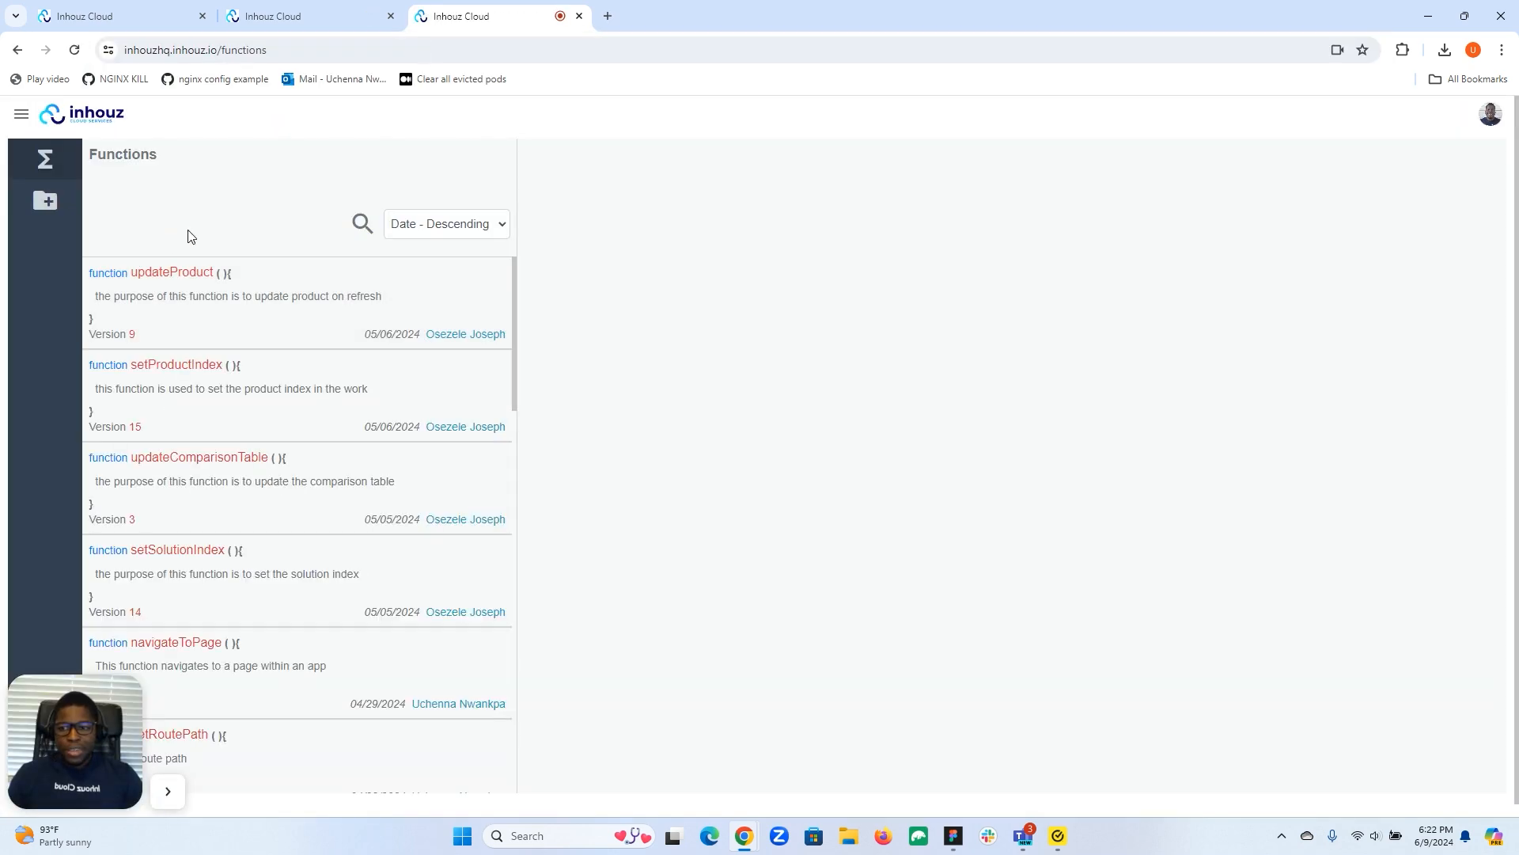
left_click(43, 212)
Create function dynamicAllowList commented 'This function adds users to the allow list of a subscription service'.
left_click(194, 207)
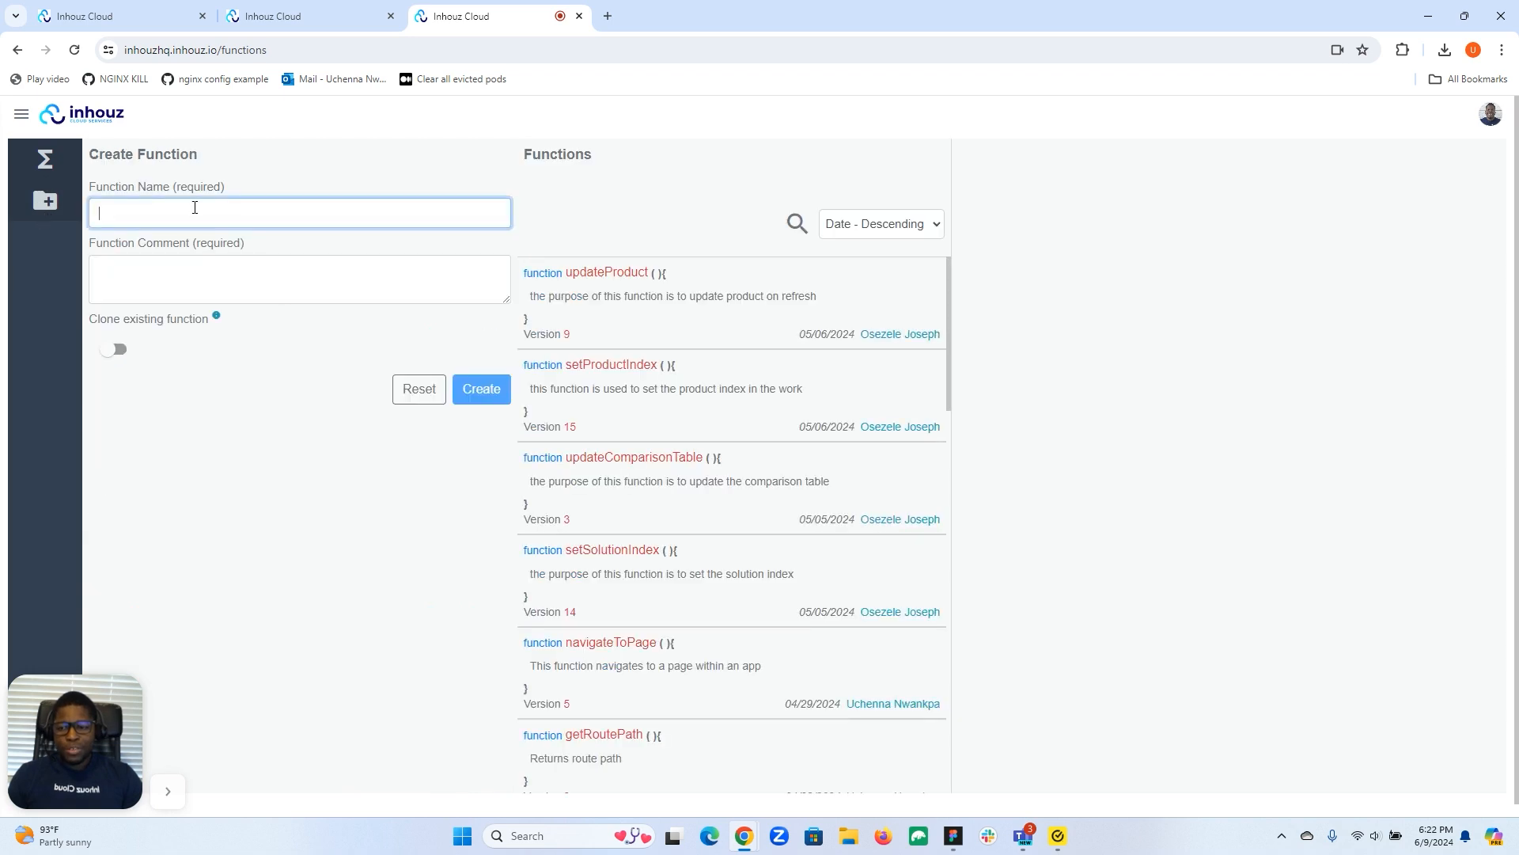
type("dyna")
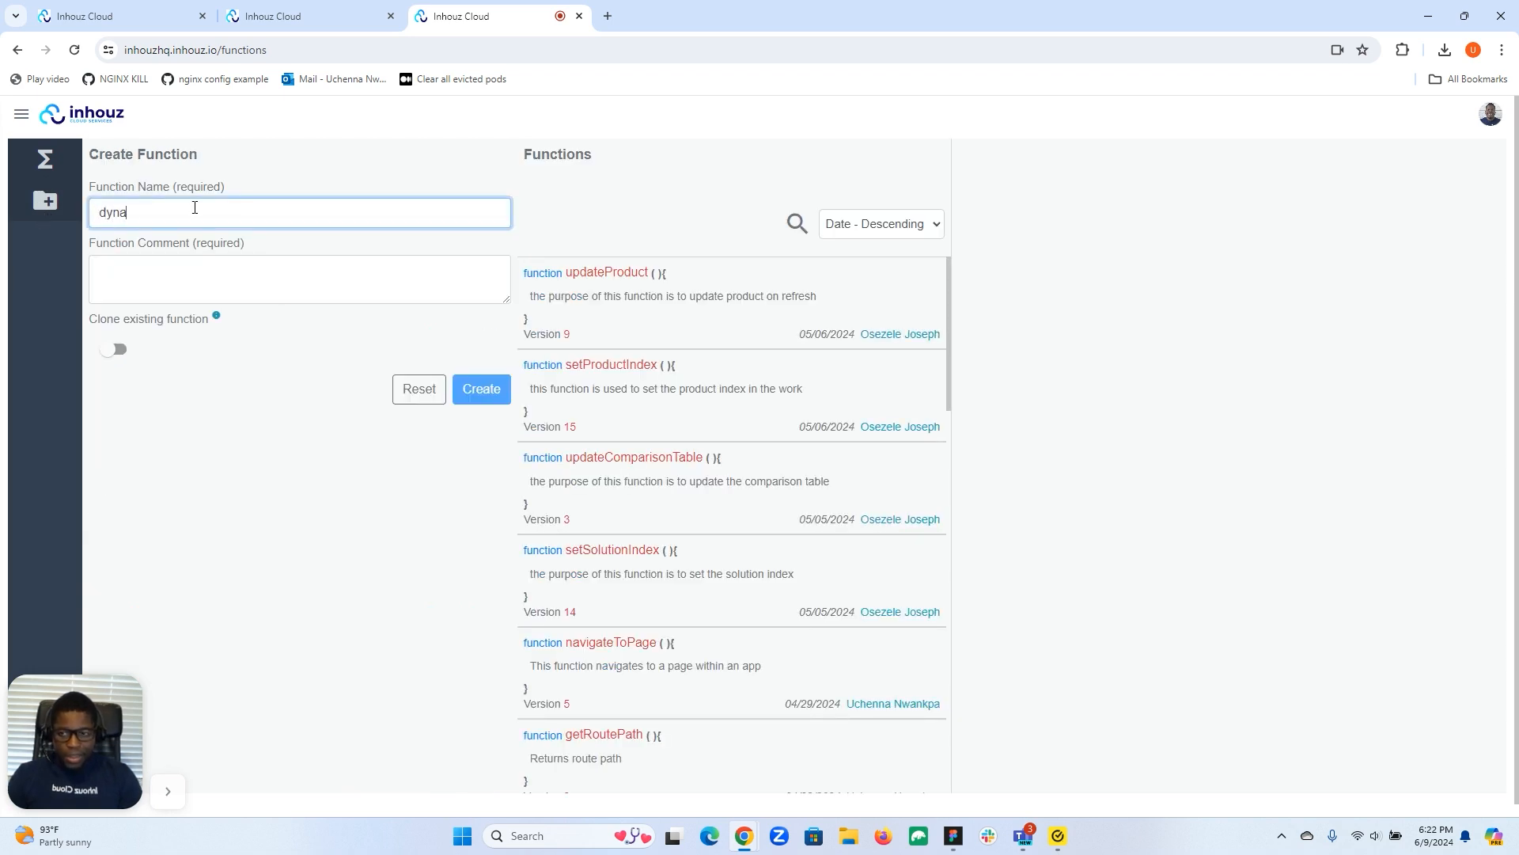
type("micAllowList")
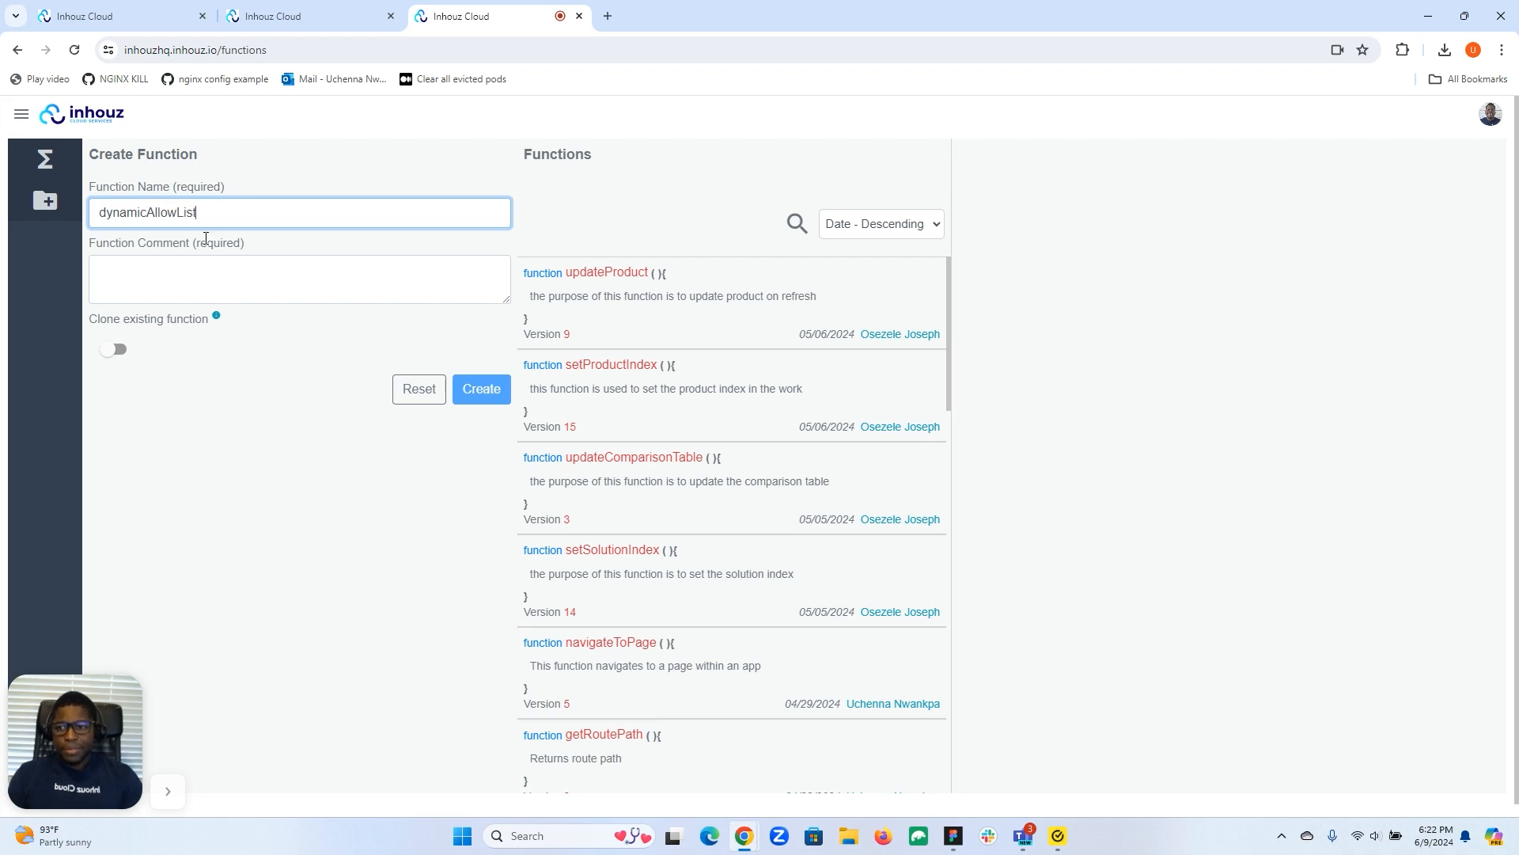
left_click(205, 278)
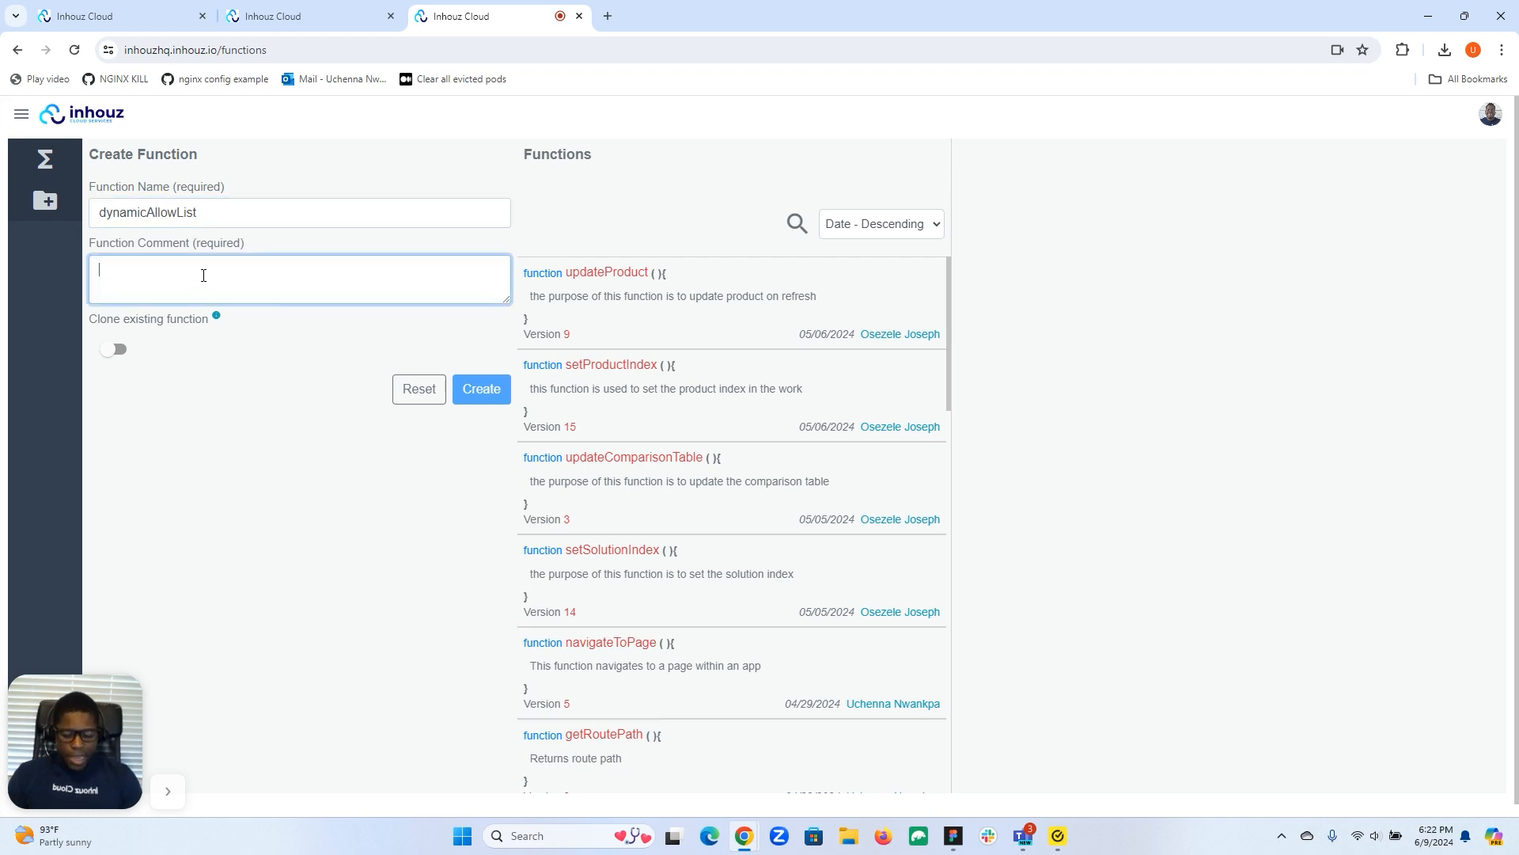
type("This function adds")
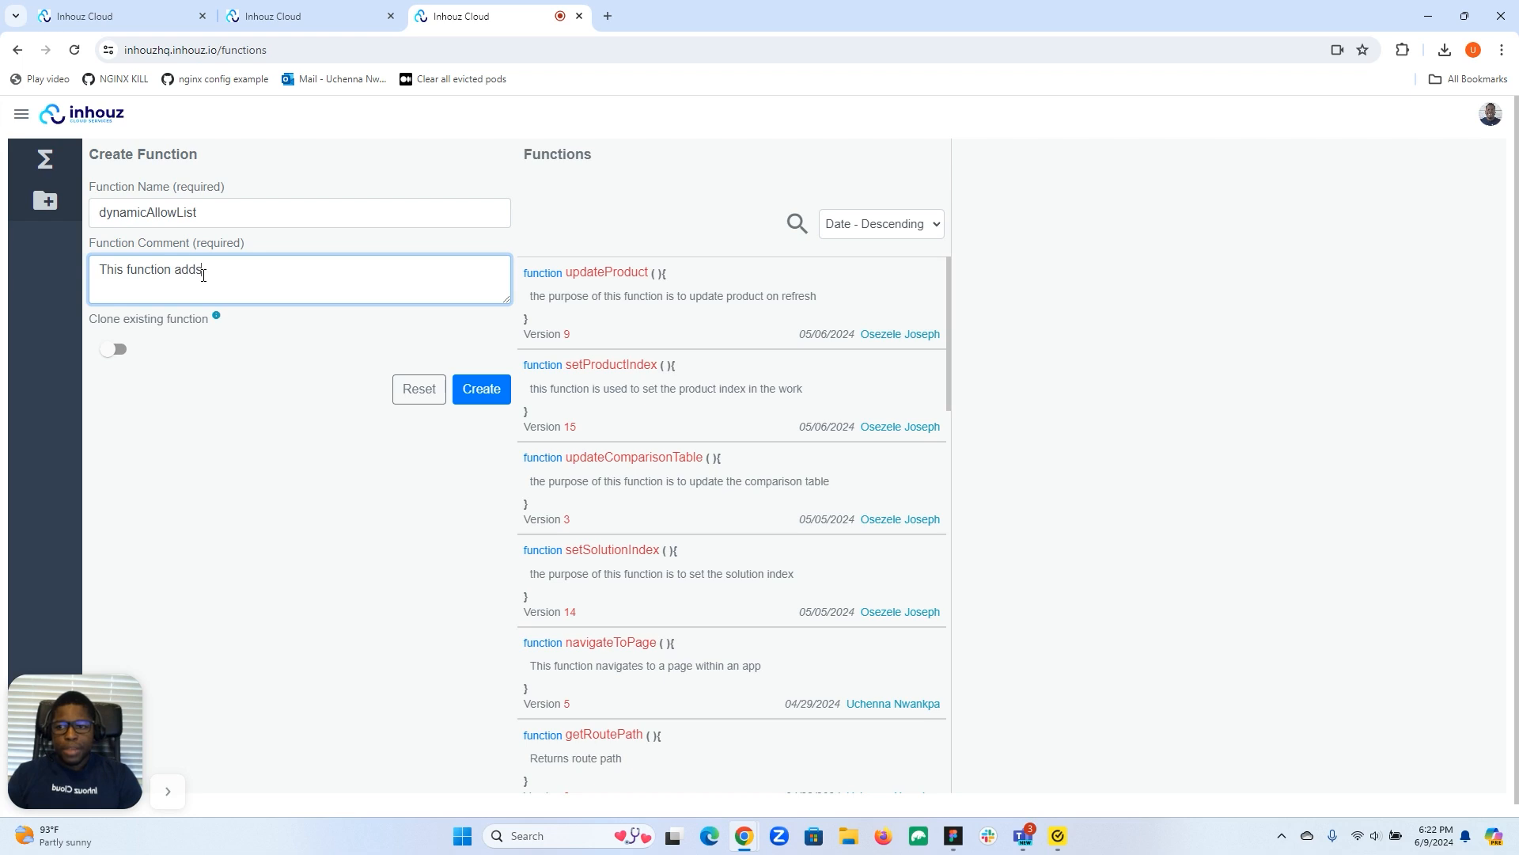
type(" users to the allow list of an")
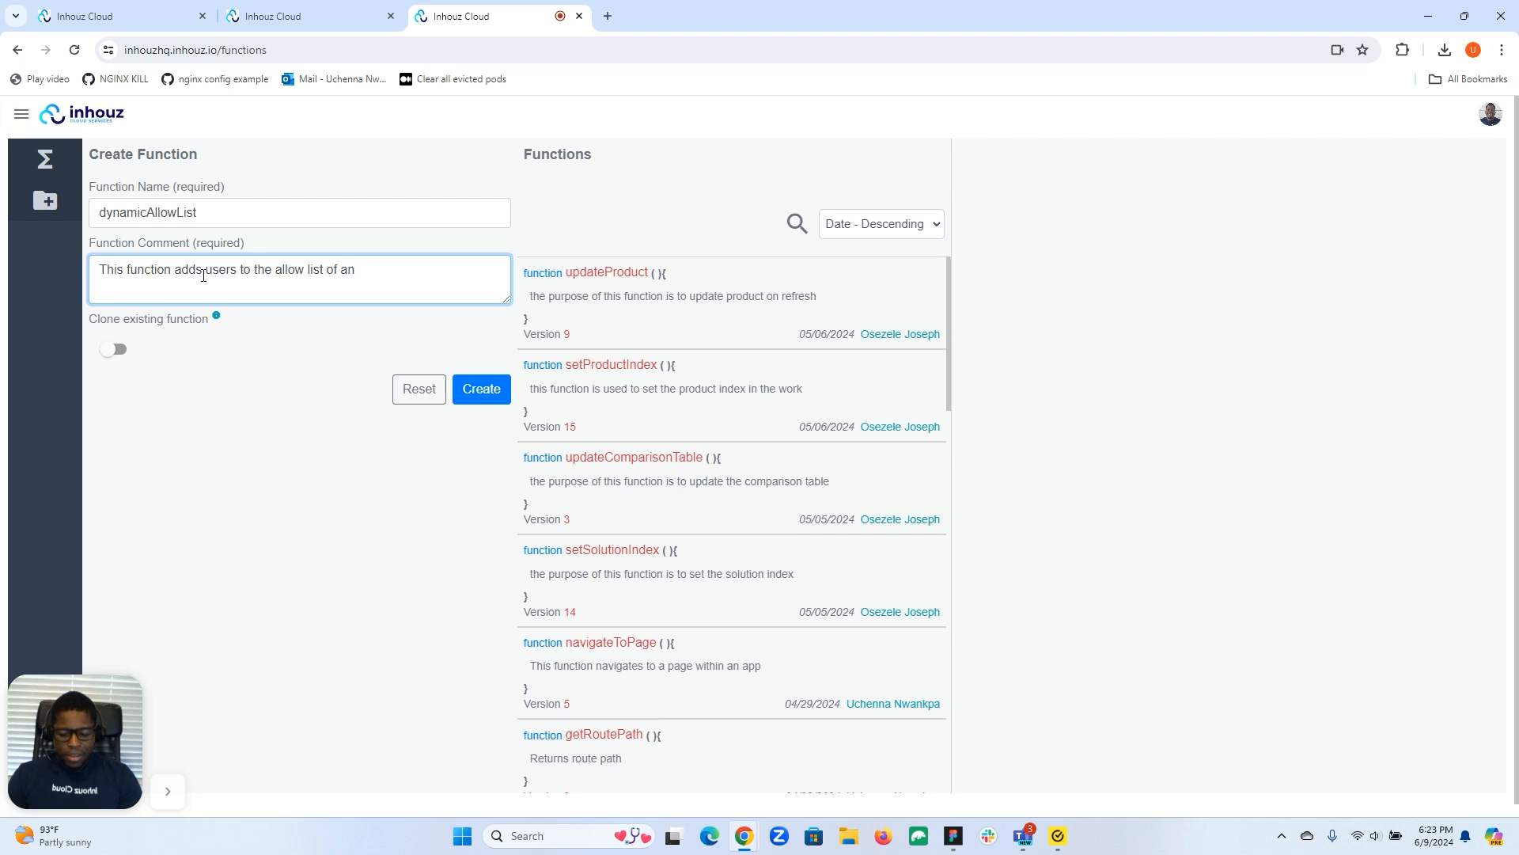
key("BackSpace")
type("subscription service")
left_click(477, 389)
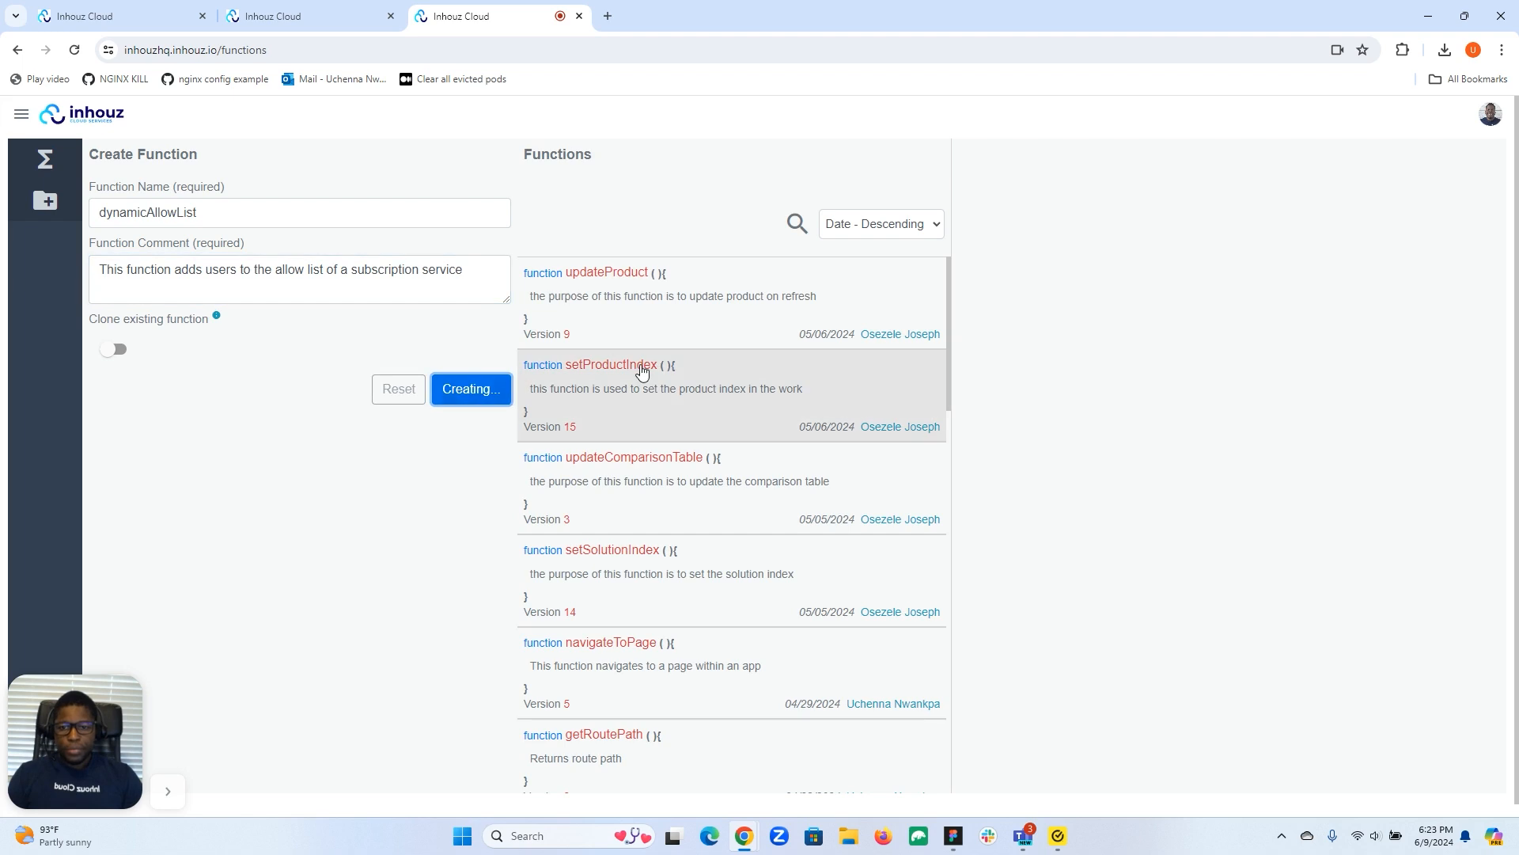
left_click(715, 238)
Add a workflow commented 'workflow' with an 'Add to subscription service user allow-list' step.
type("workflow")
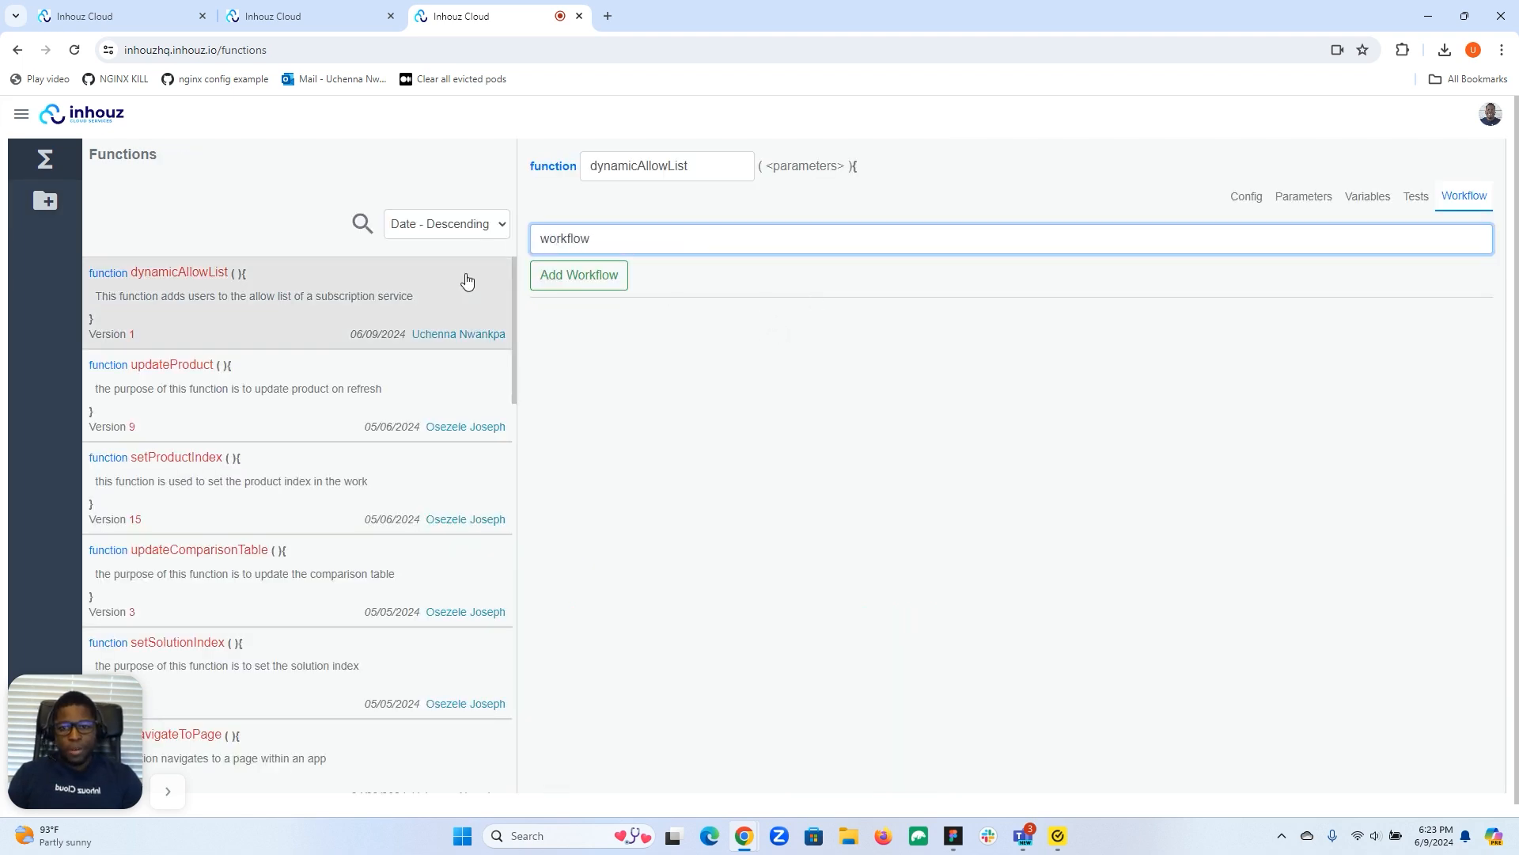
left_click(567, 274)
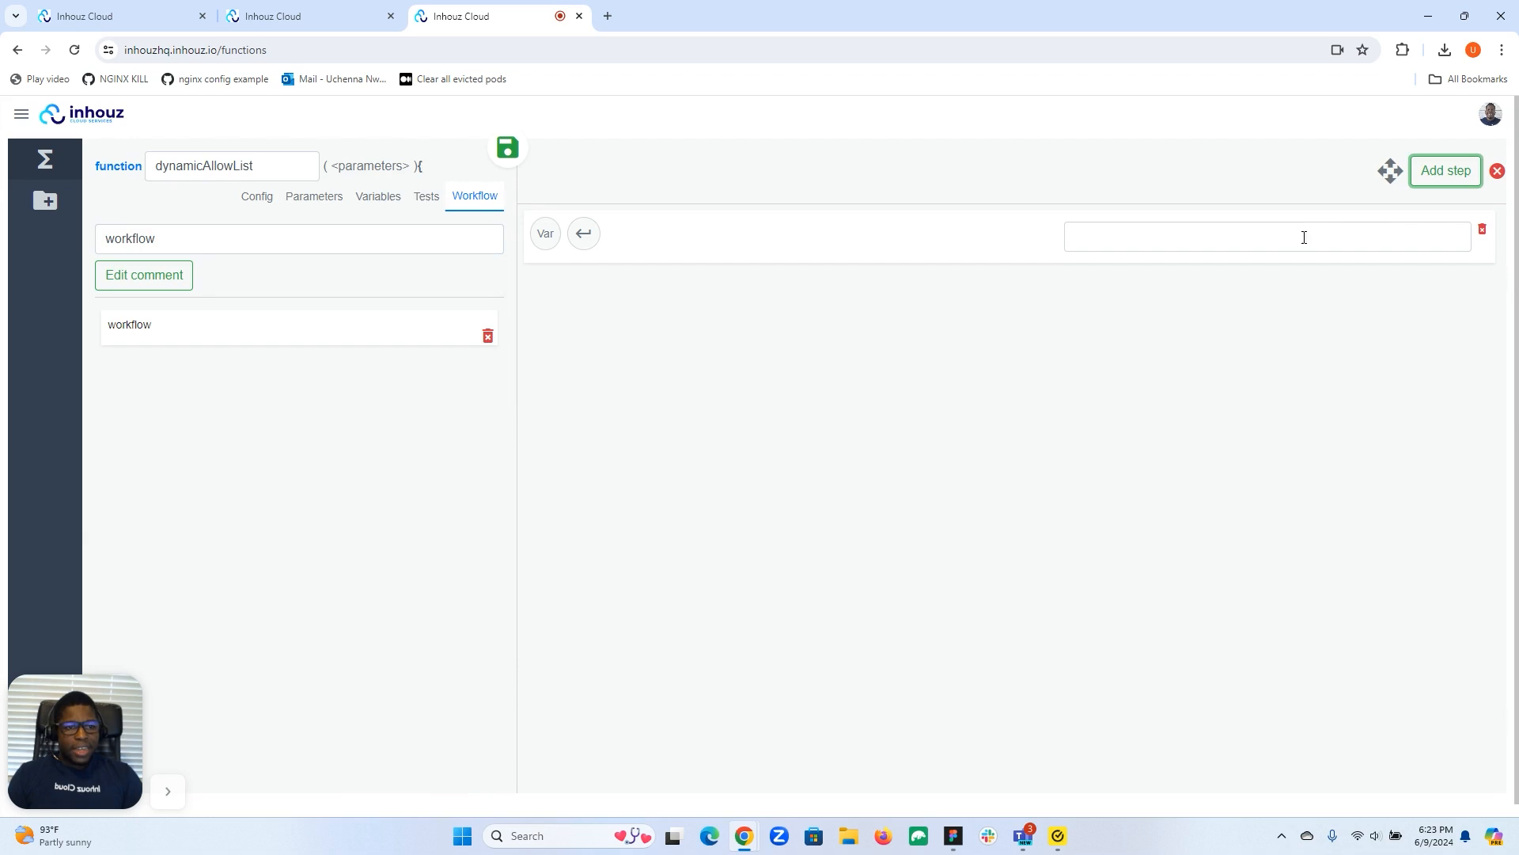
left_click(1279, 246)
type("allo")
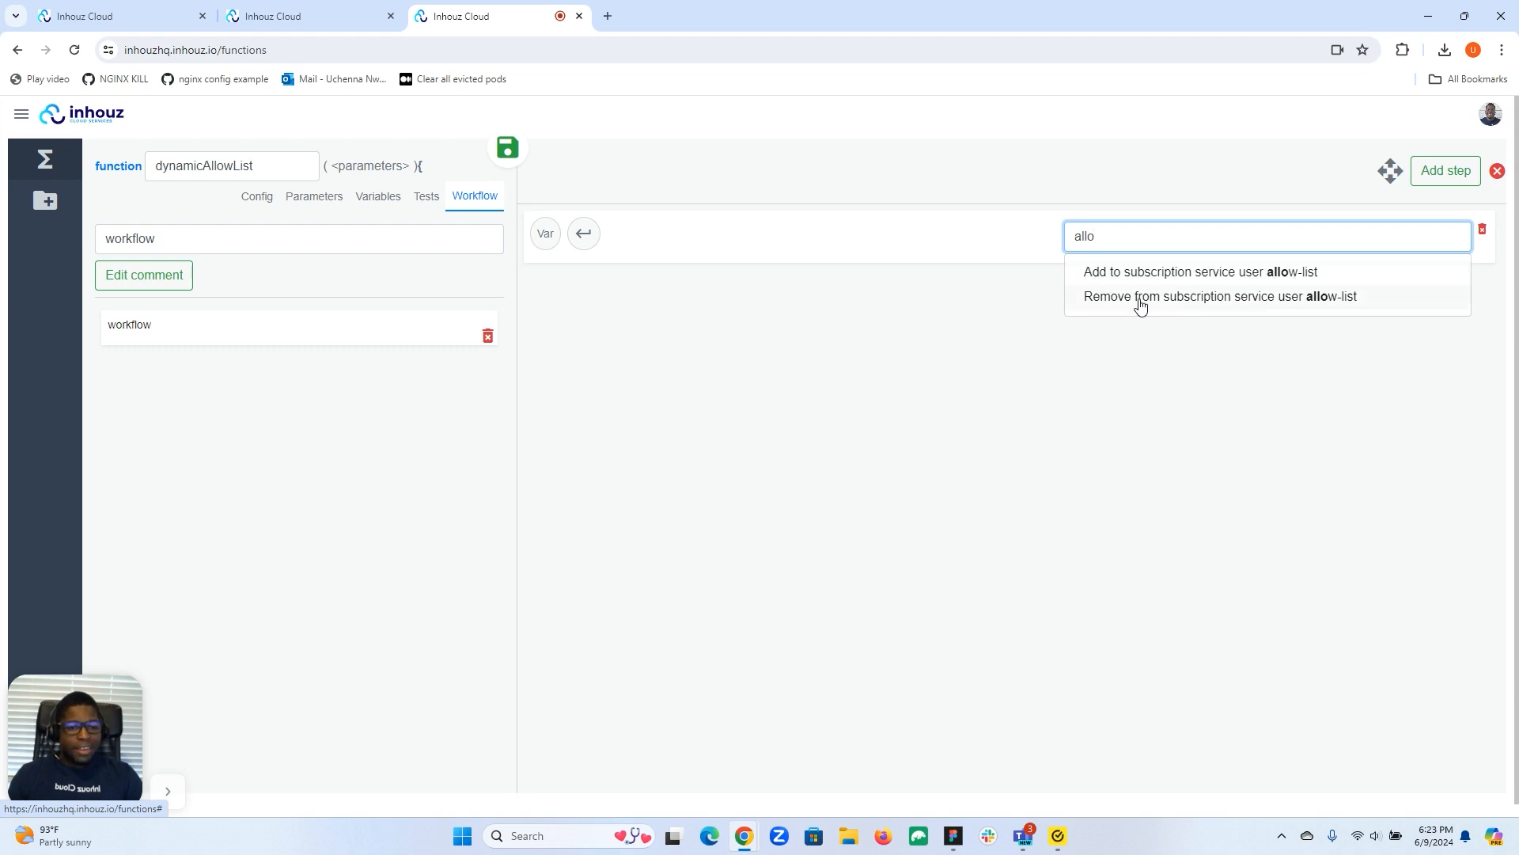
left_click(1225, 277)
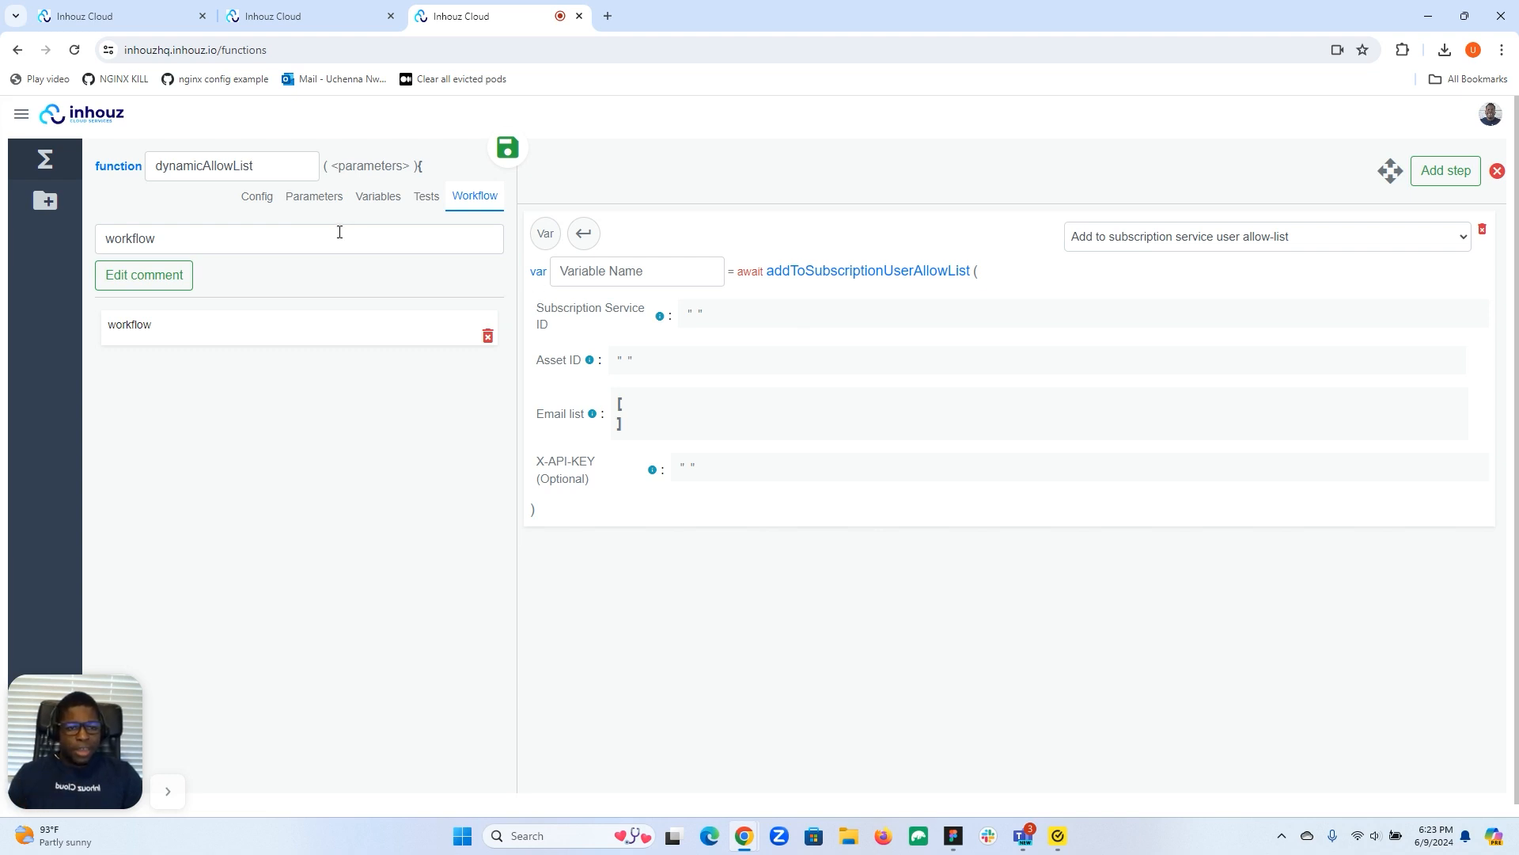
Name the allow-list step's result variable addResponse in the Parameters tab.
left_click(304, 198)
scroll(282, 455, "down", 5)
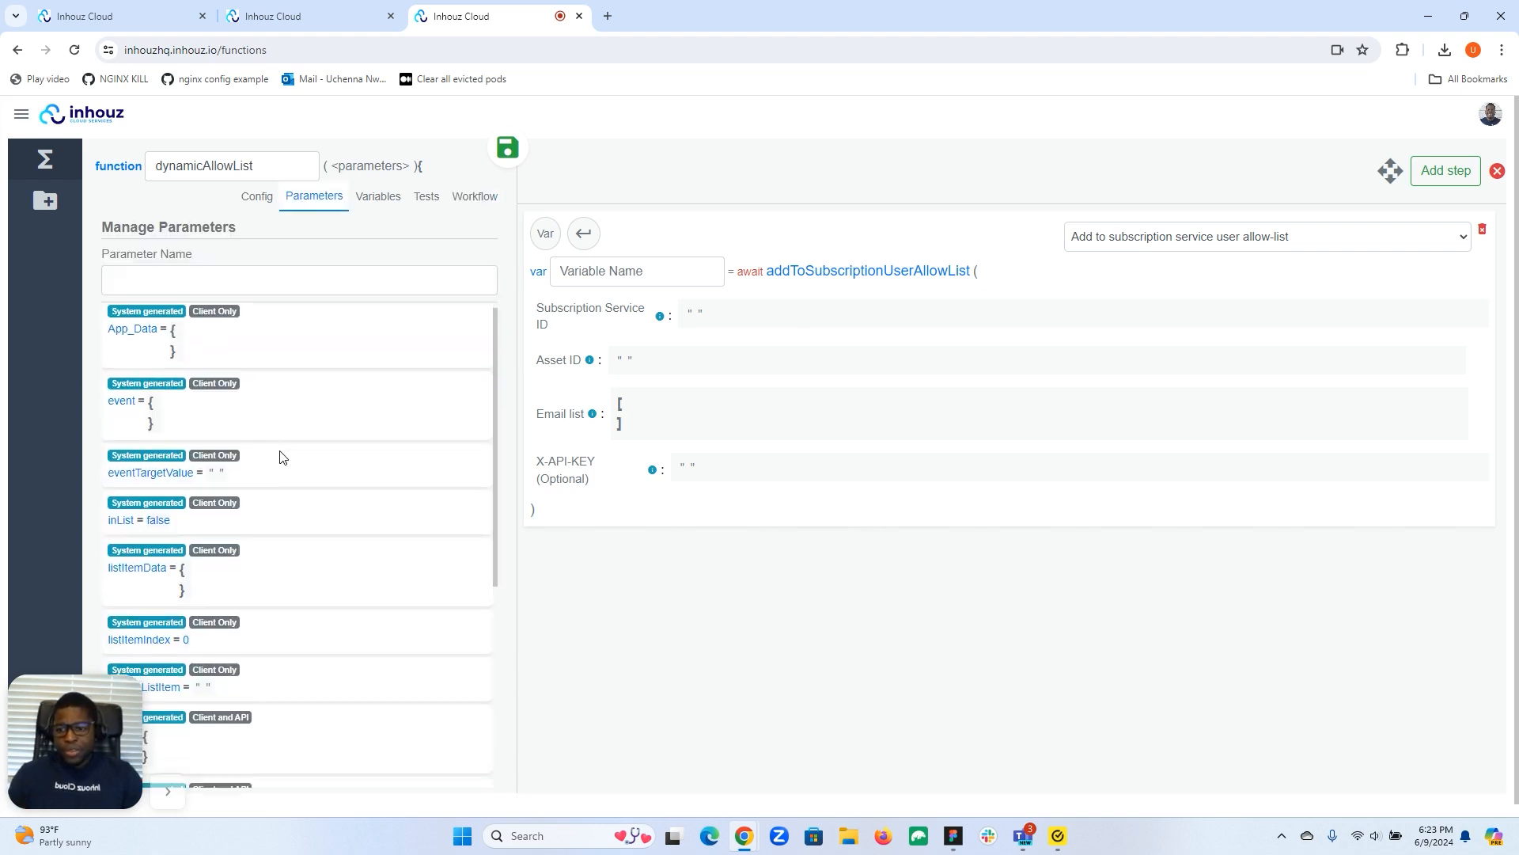
left_click_drag(99, 733, 24, 686)
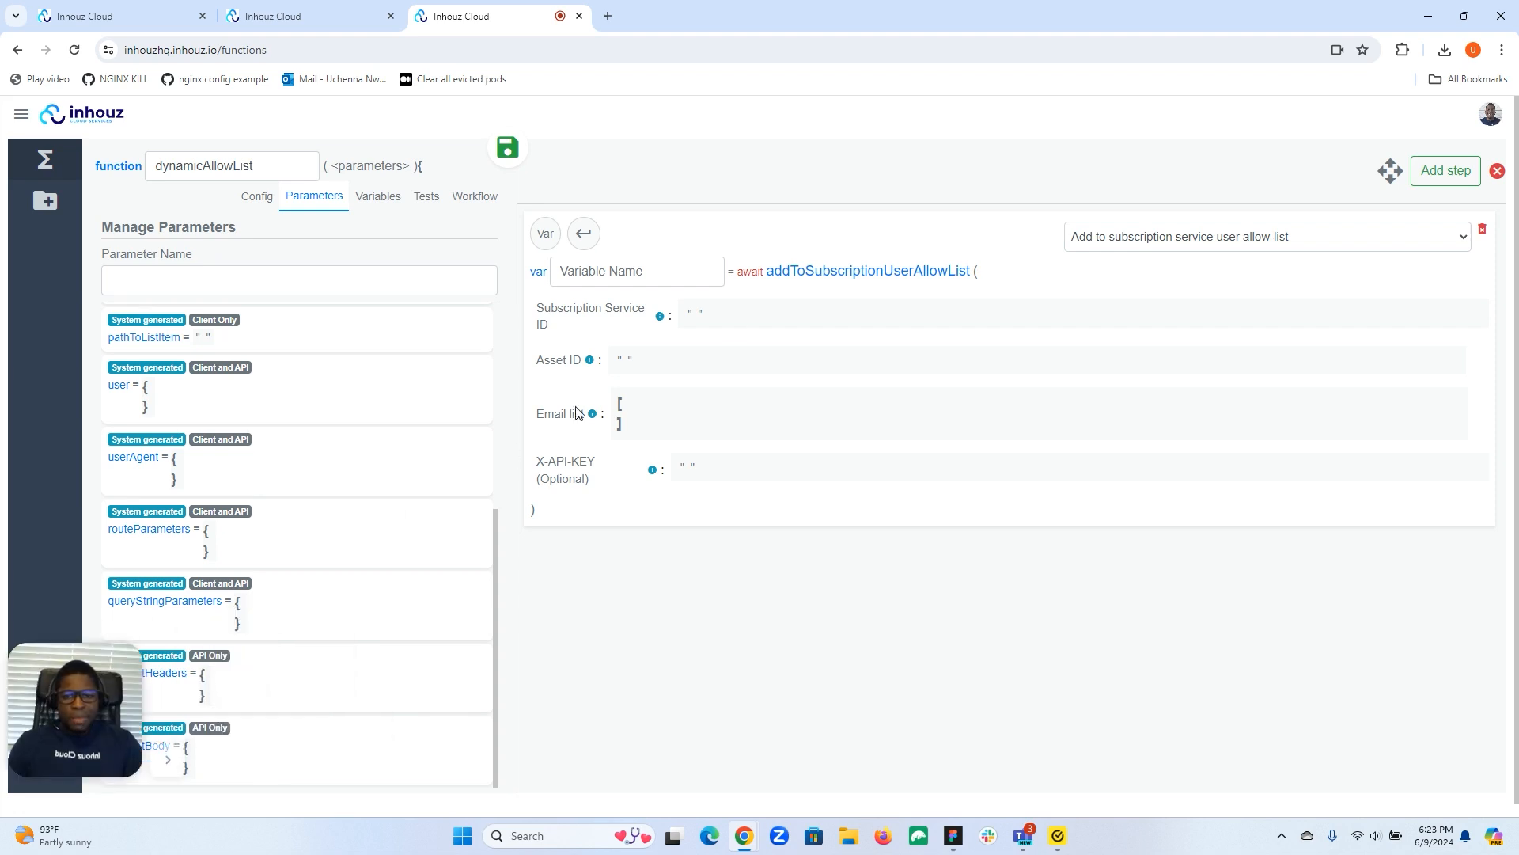
left_click(704, 320)
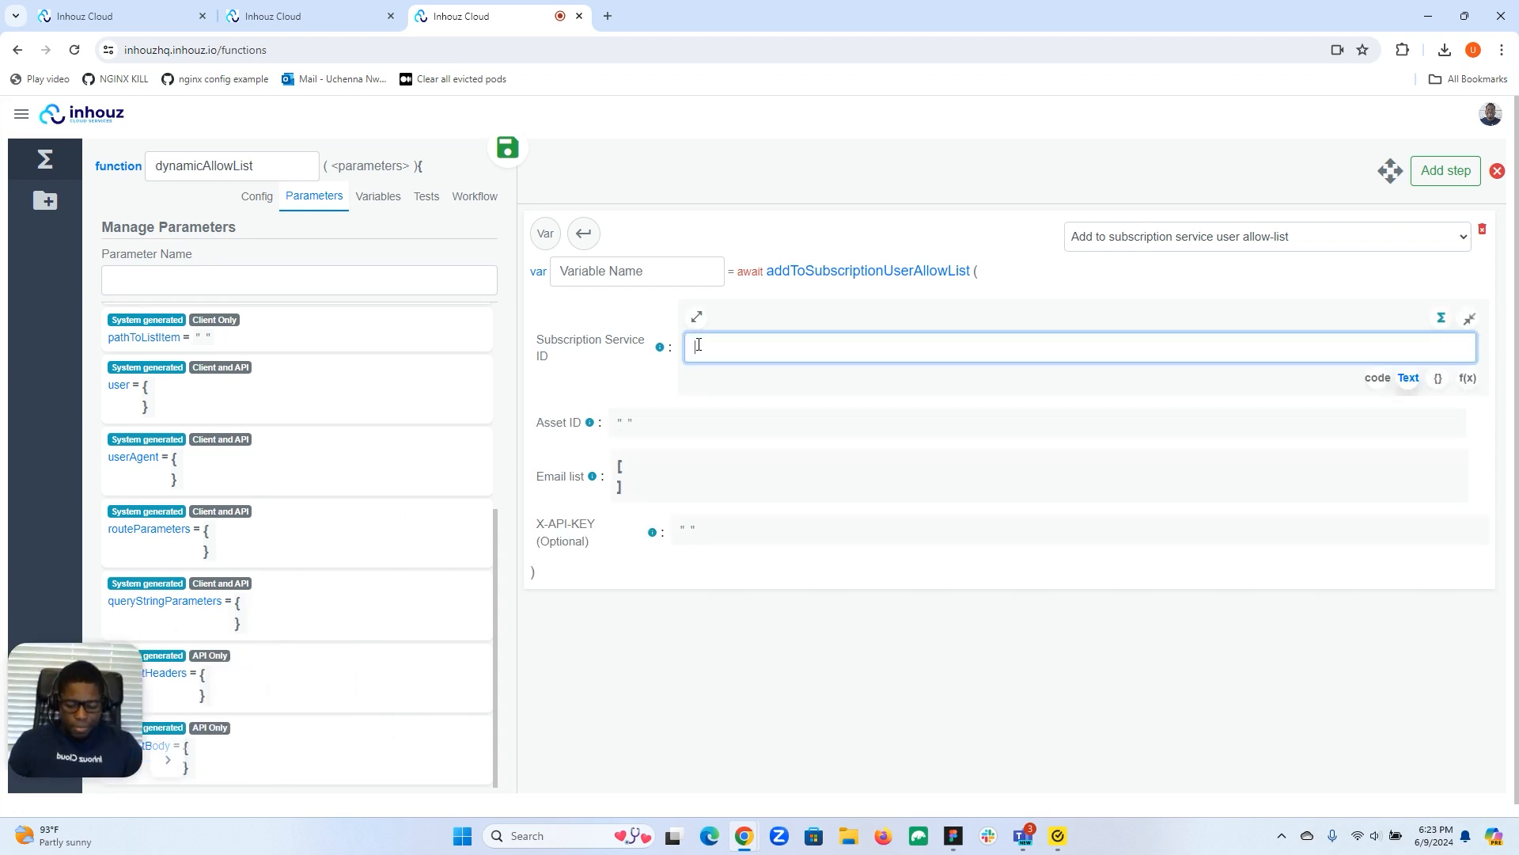
left_click(1372, 380)
left_click(1091, 393)
left_click(705, 311)
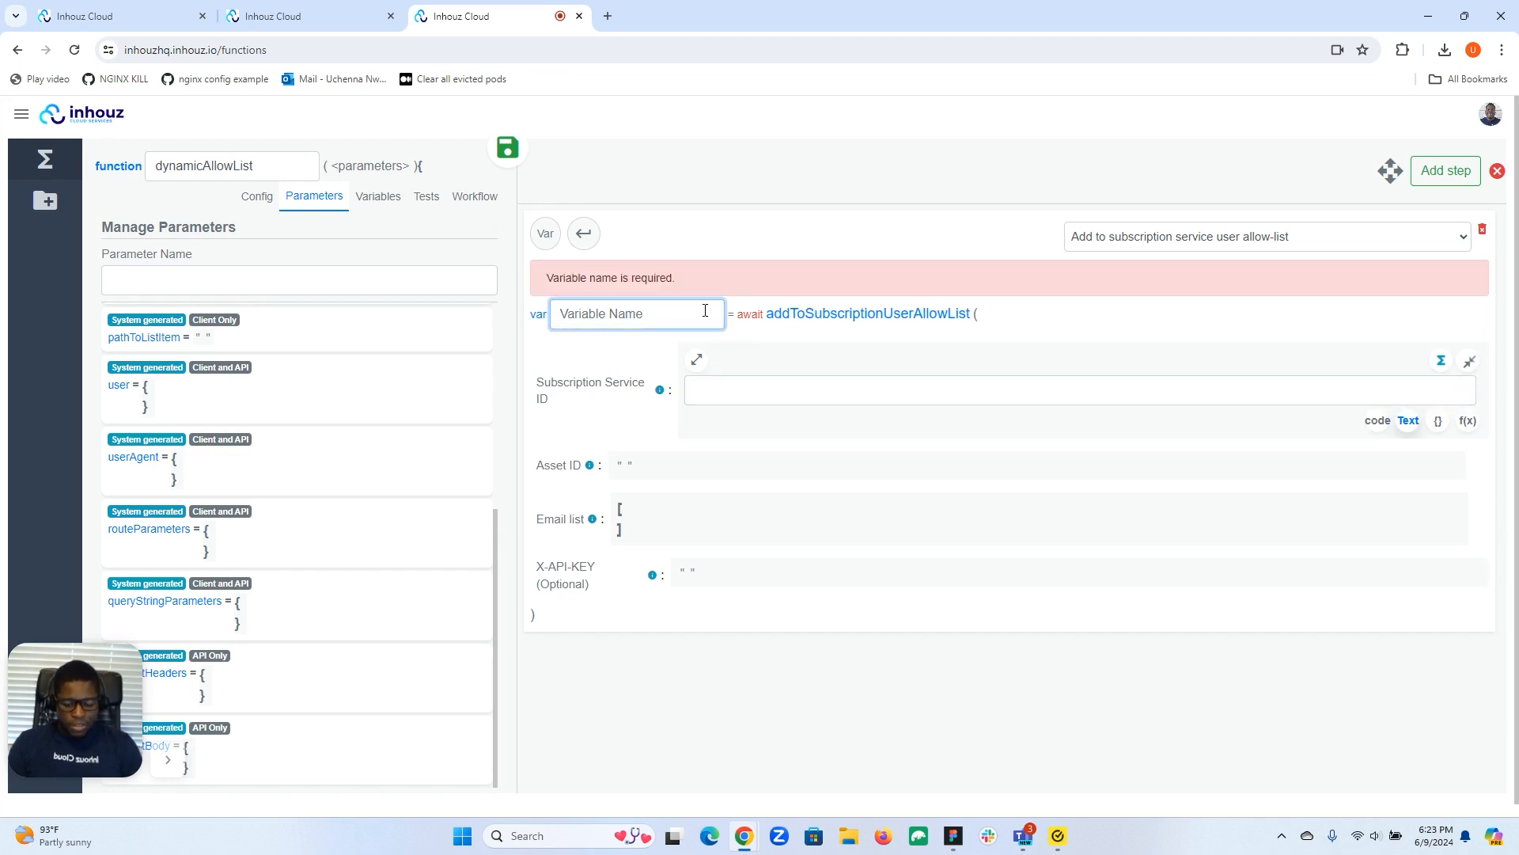
type("add")
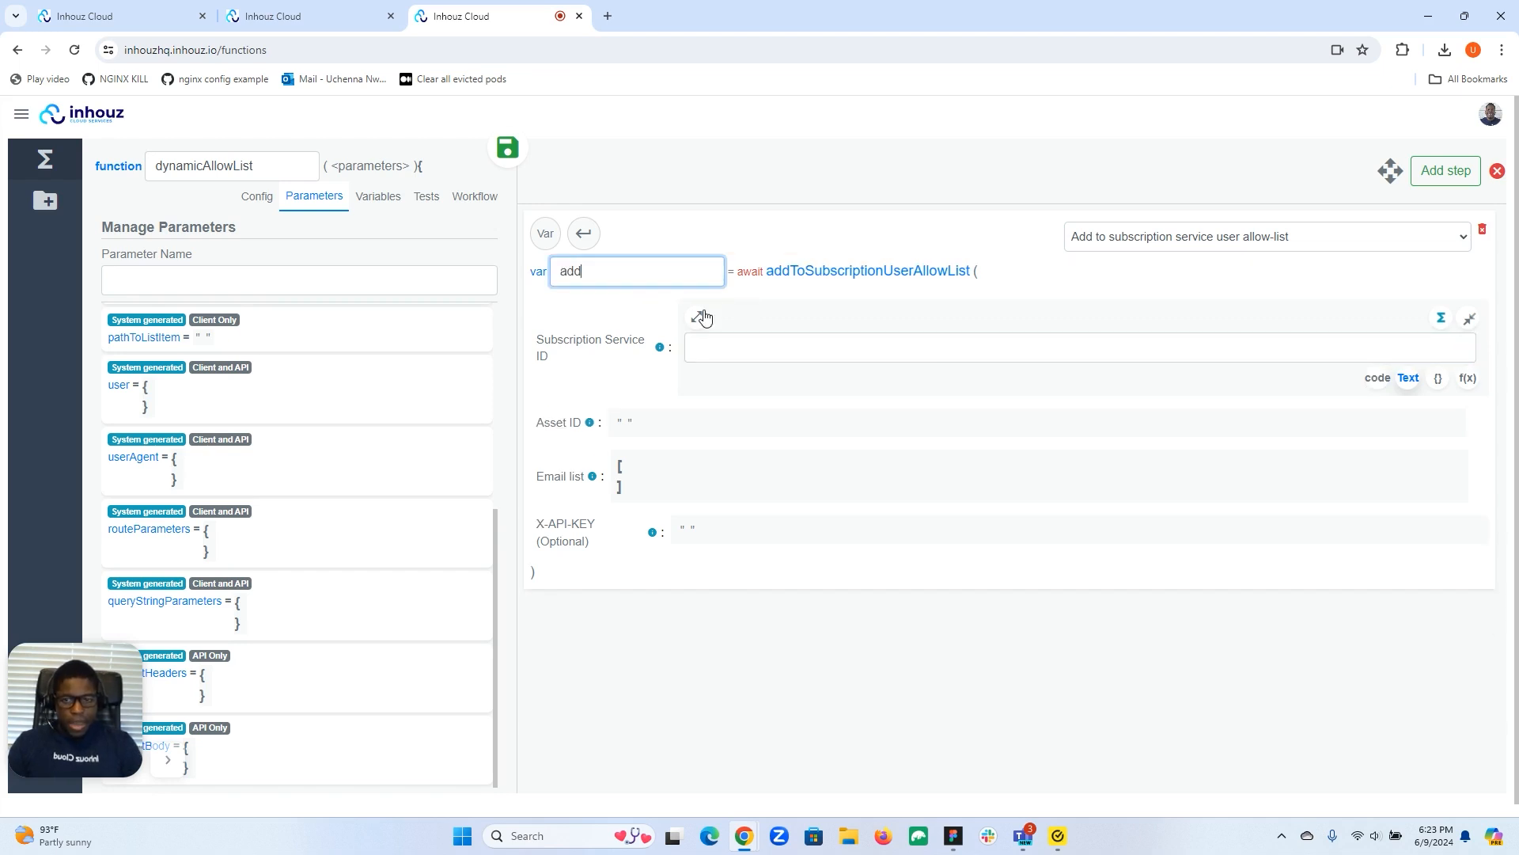
type("Response")
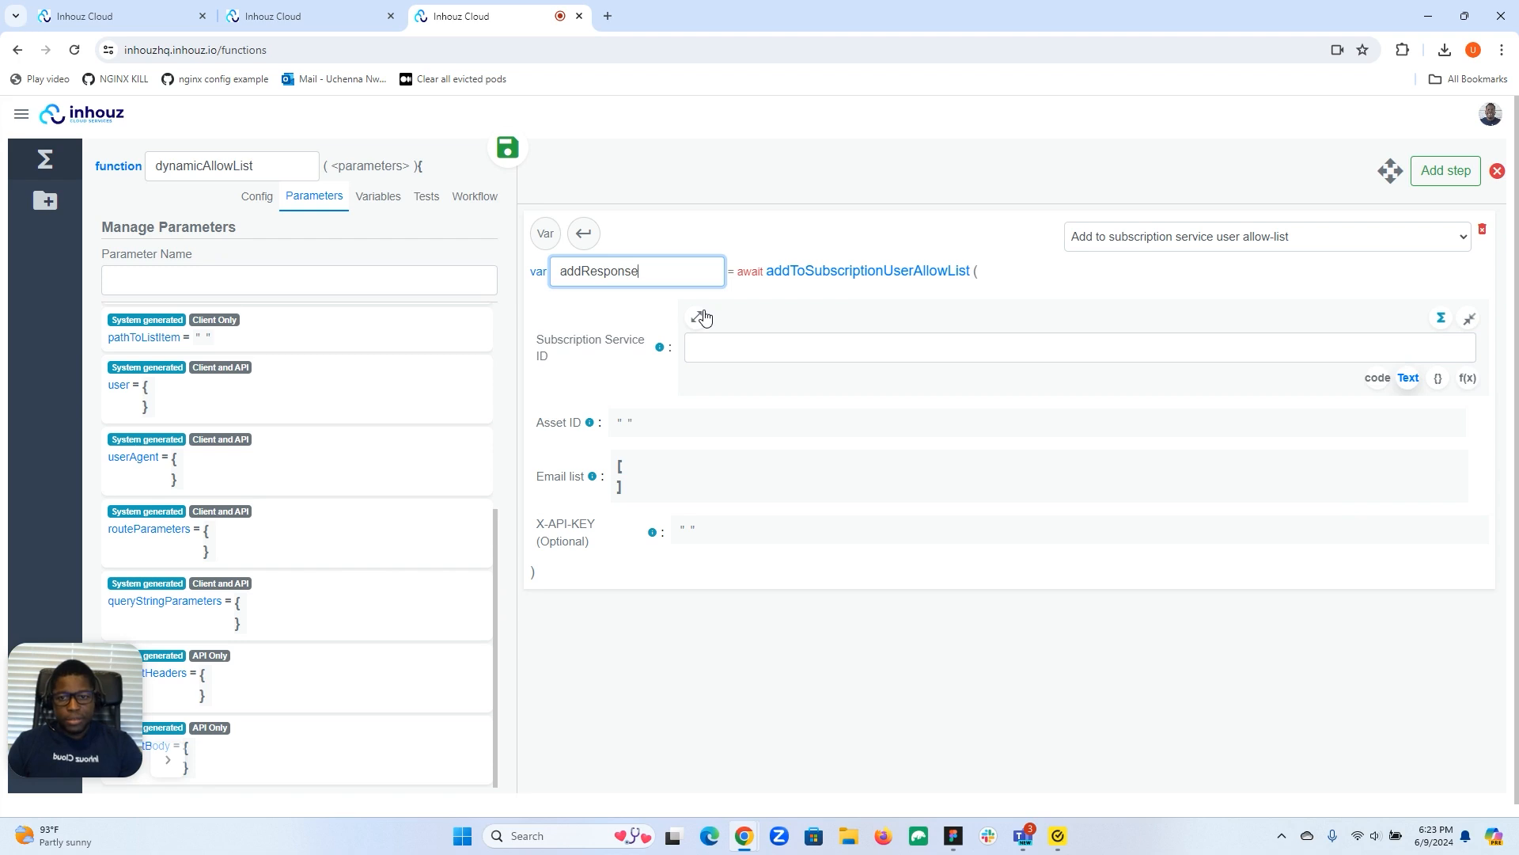
Set Subscription Service ID to PARAMETER.requestBody.subscriptionServiceId in code mode and copy the expression.
left_click(708, 347)
left_click(1377, 379)
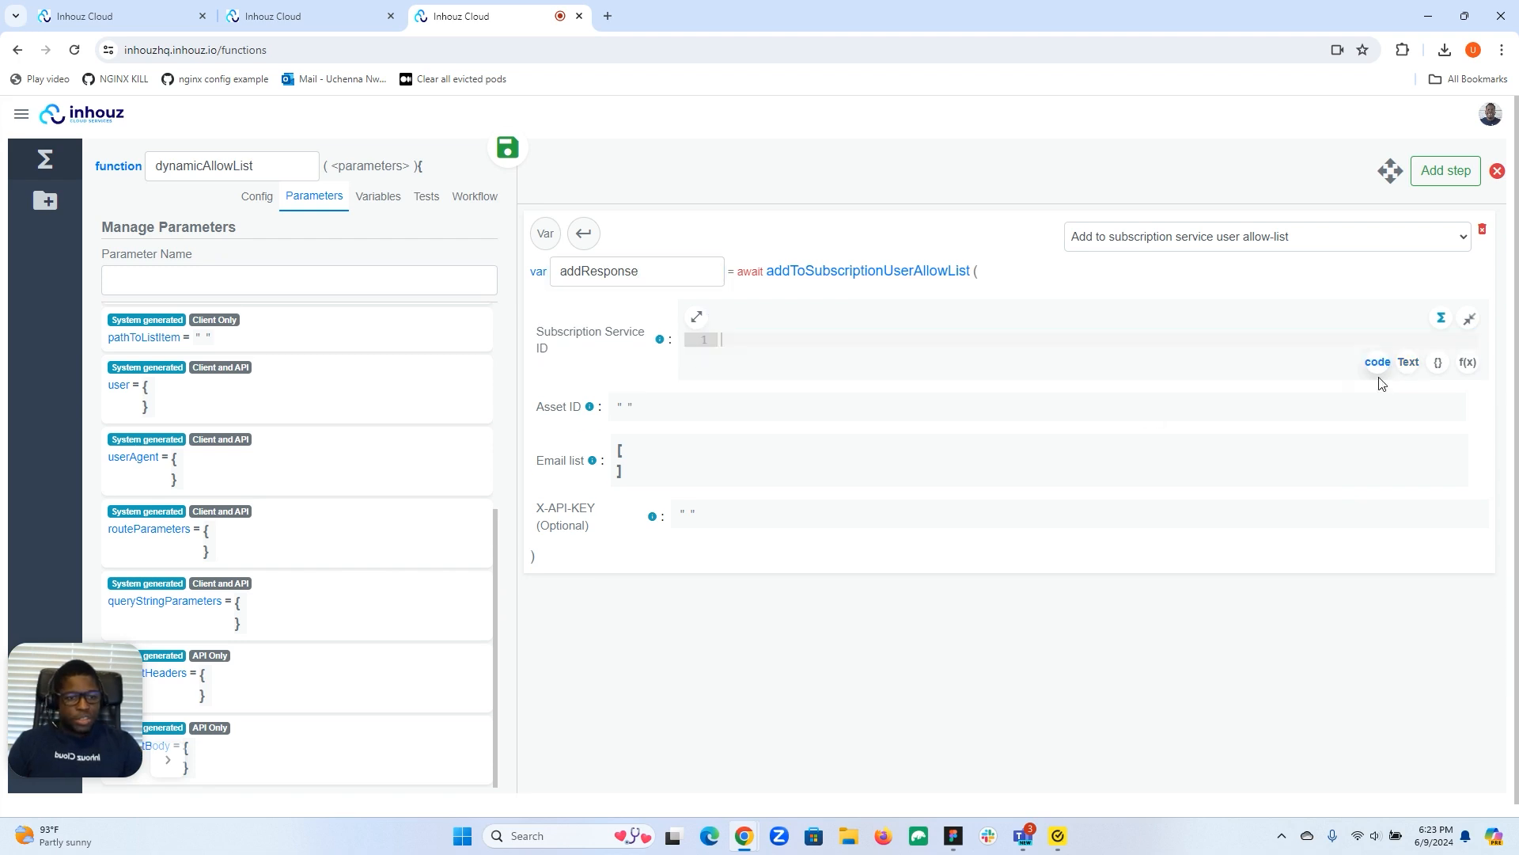
type("PARA")
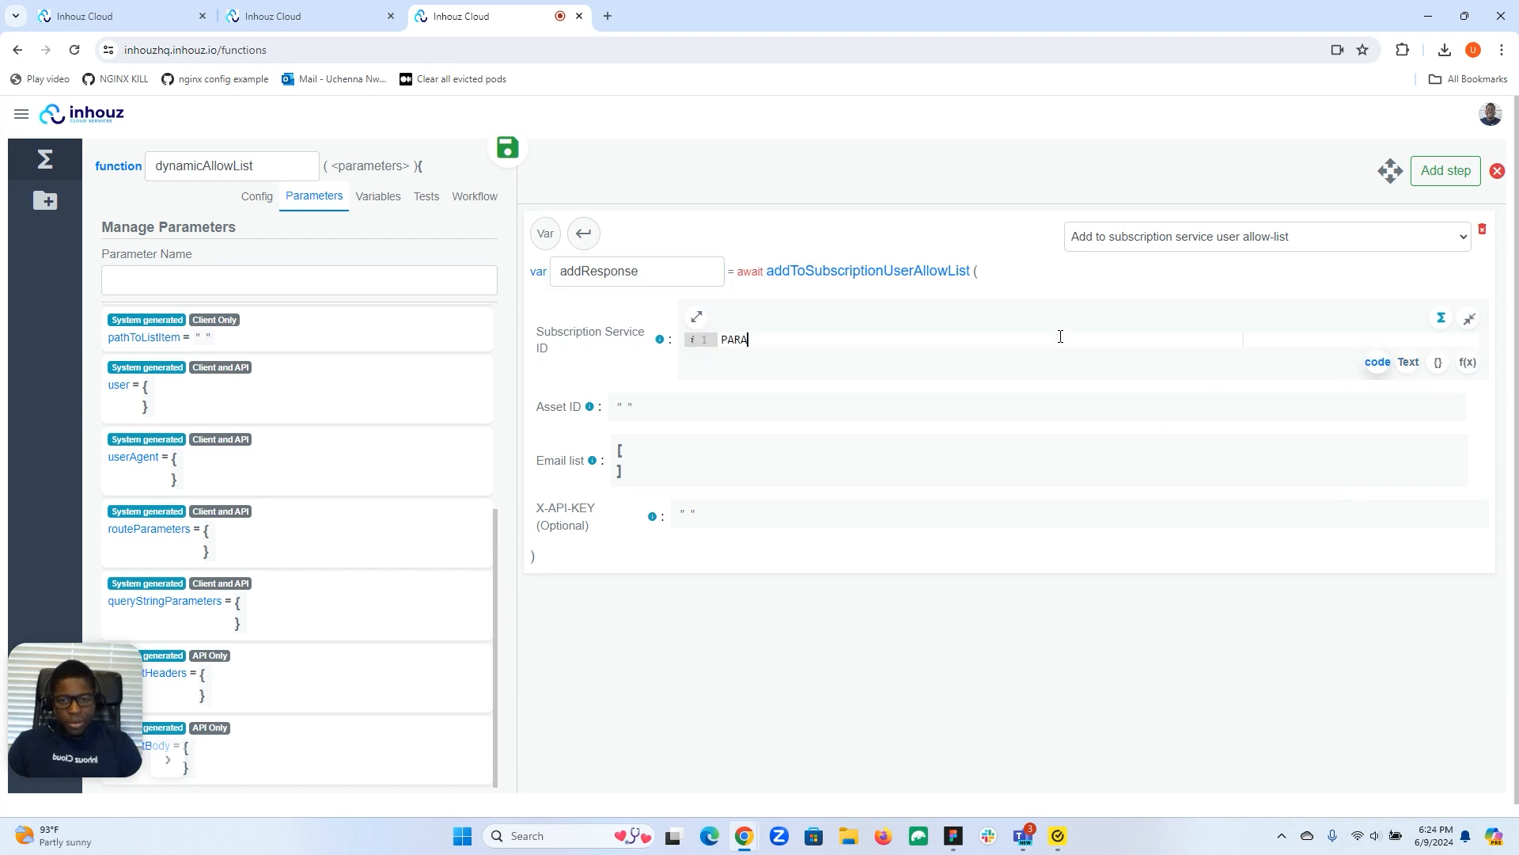
type("METER.r")
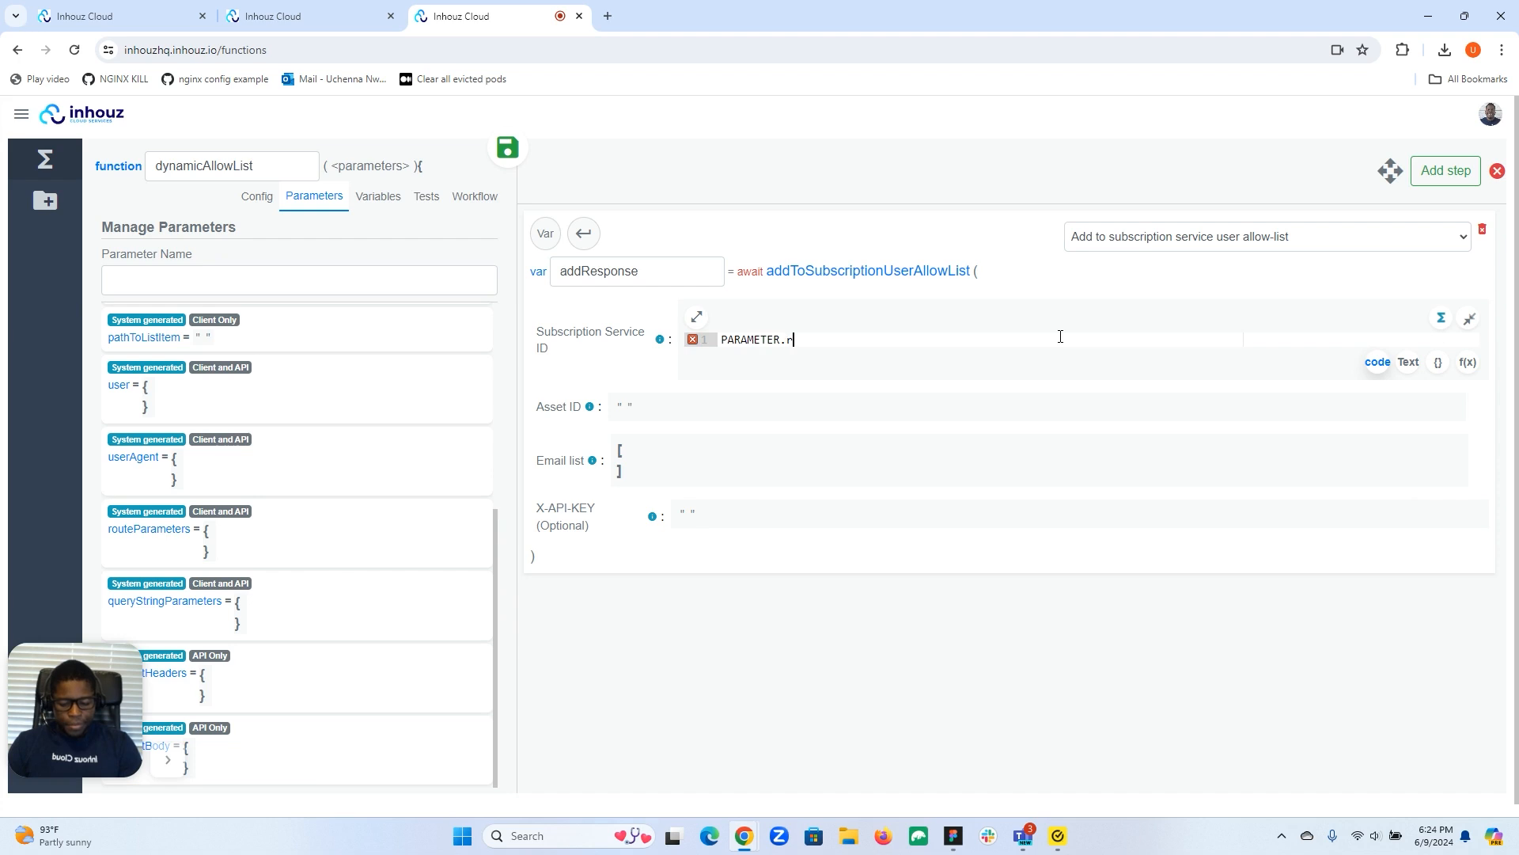
type("equestBody.subs")
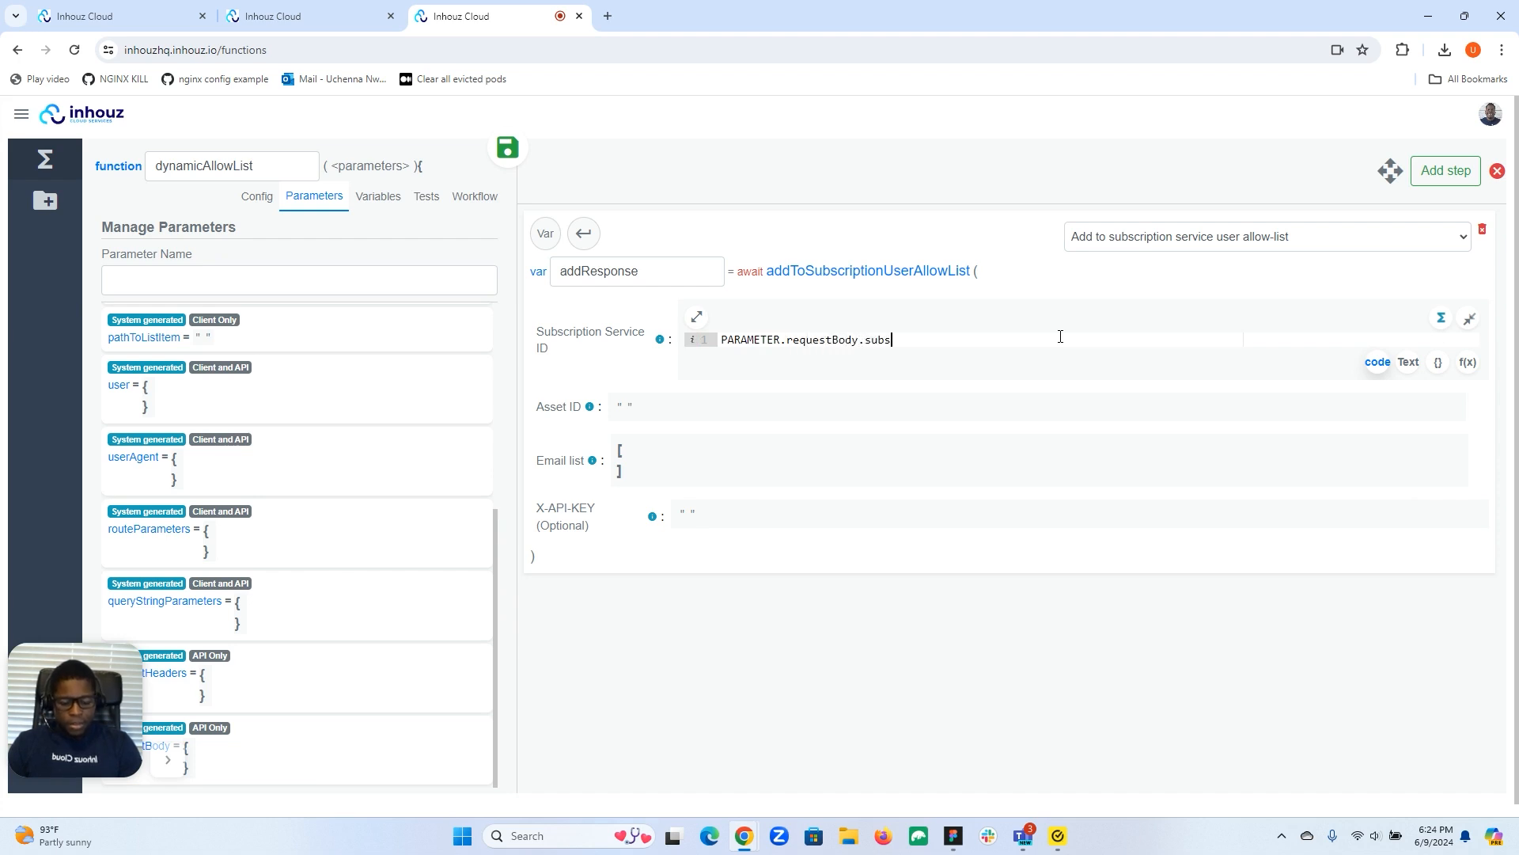
type("criptionSerci")
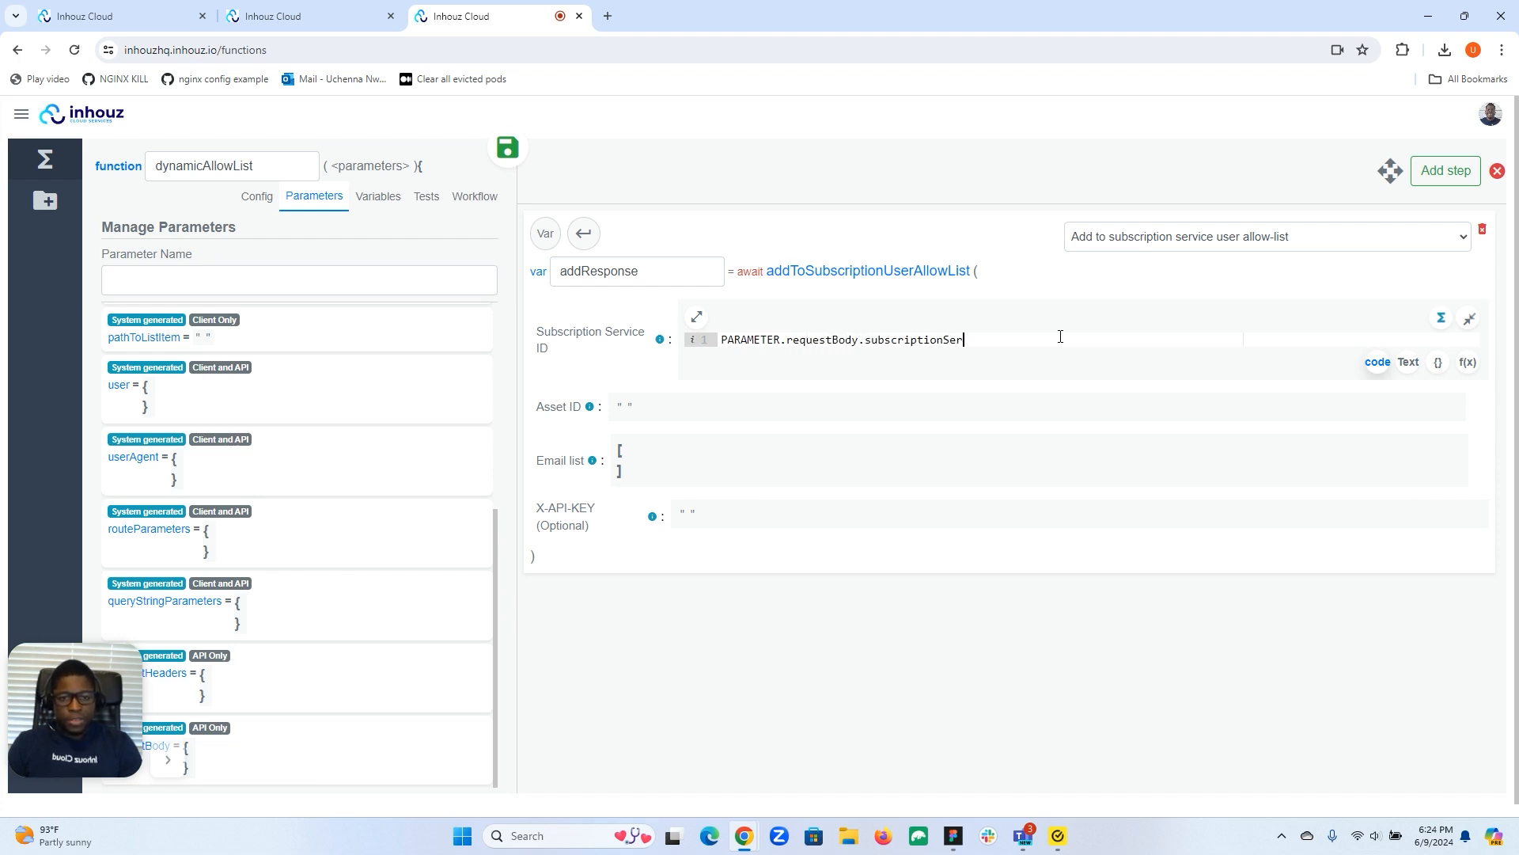
key("BackSpace")
key("BackSpace")
key("BackSpace")
type("viceId")
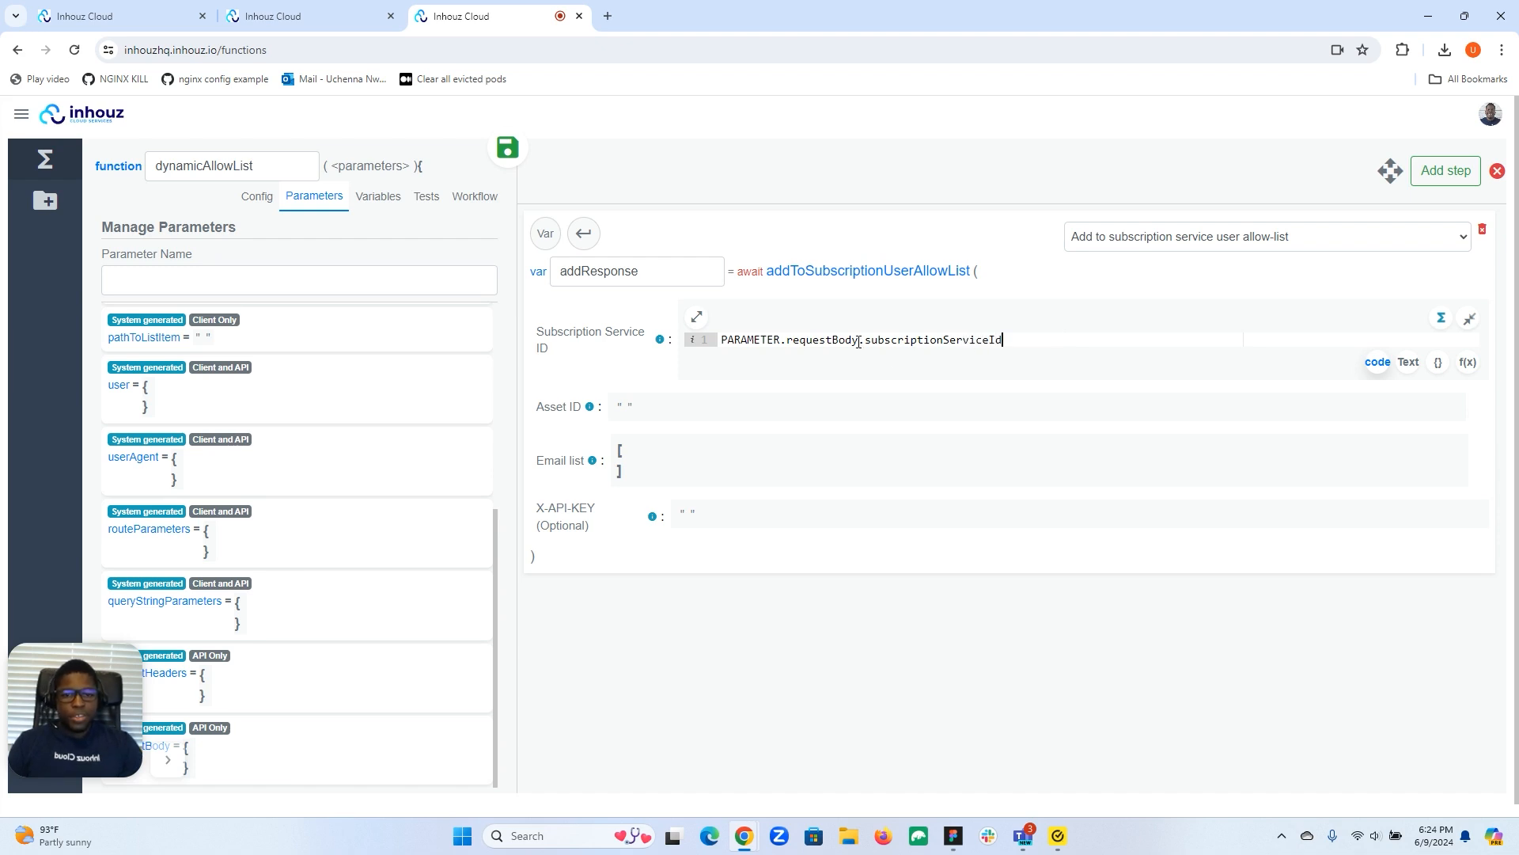
triple_click(756, 340)
right_click(821, 348)
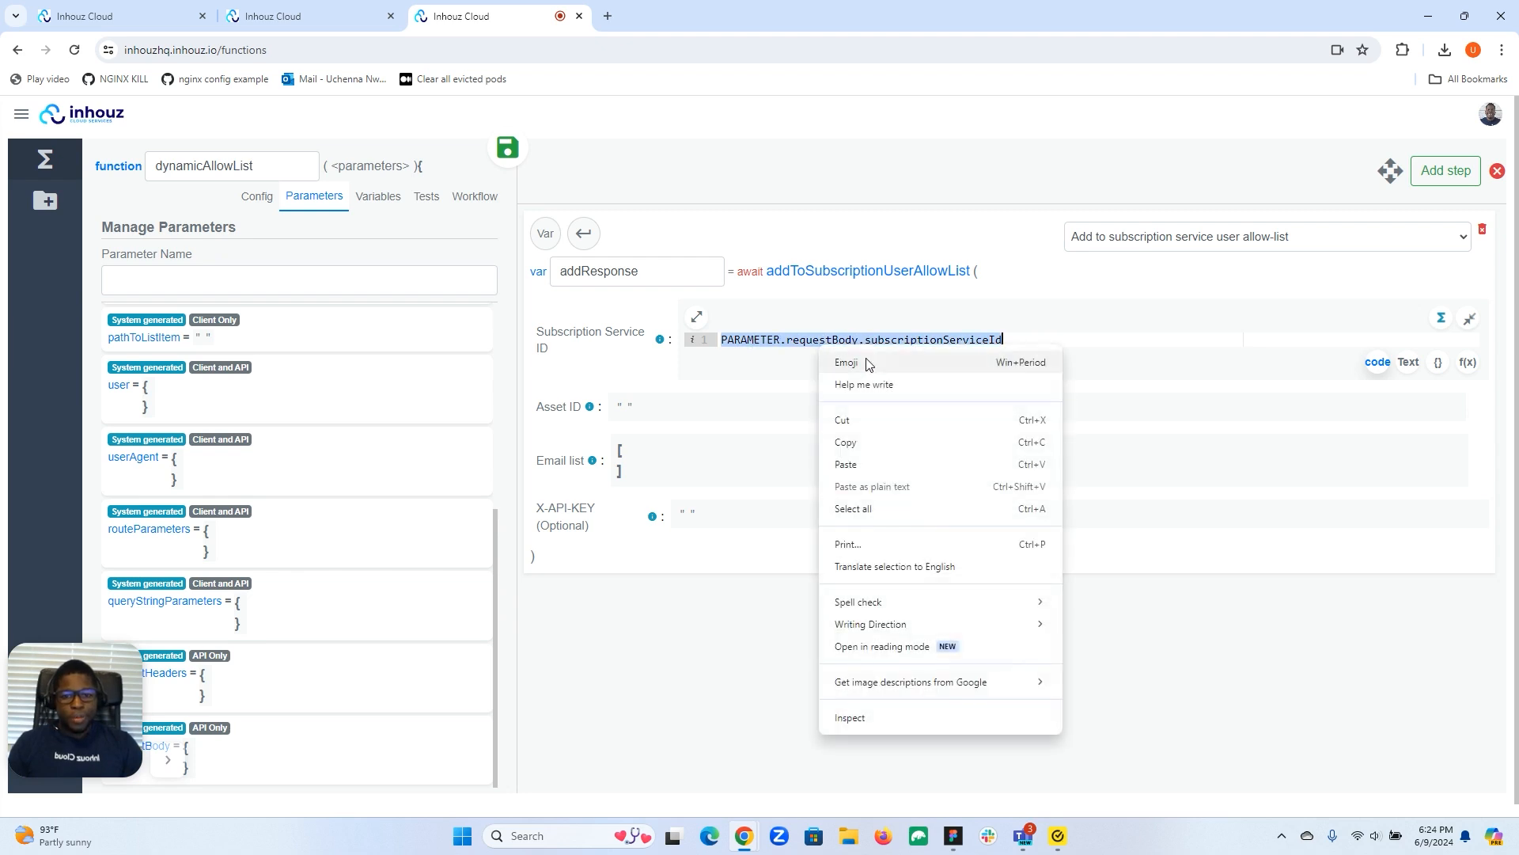
left_click(848, 442)
Open the Asset ID value, then switch to the subscription services page.
left_click(644, 413)
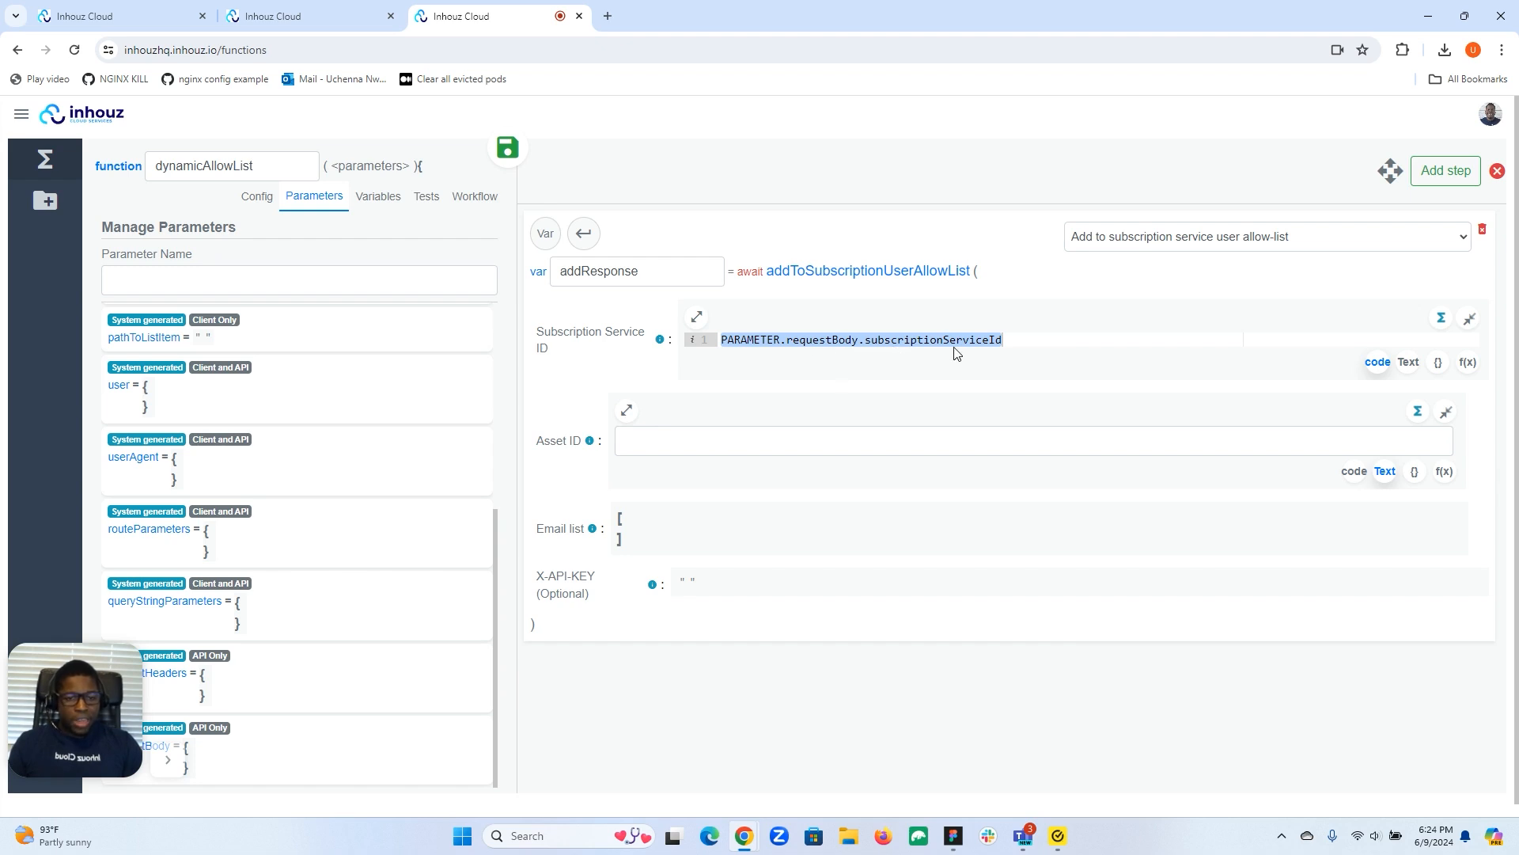
mouse_move(590, 450)
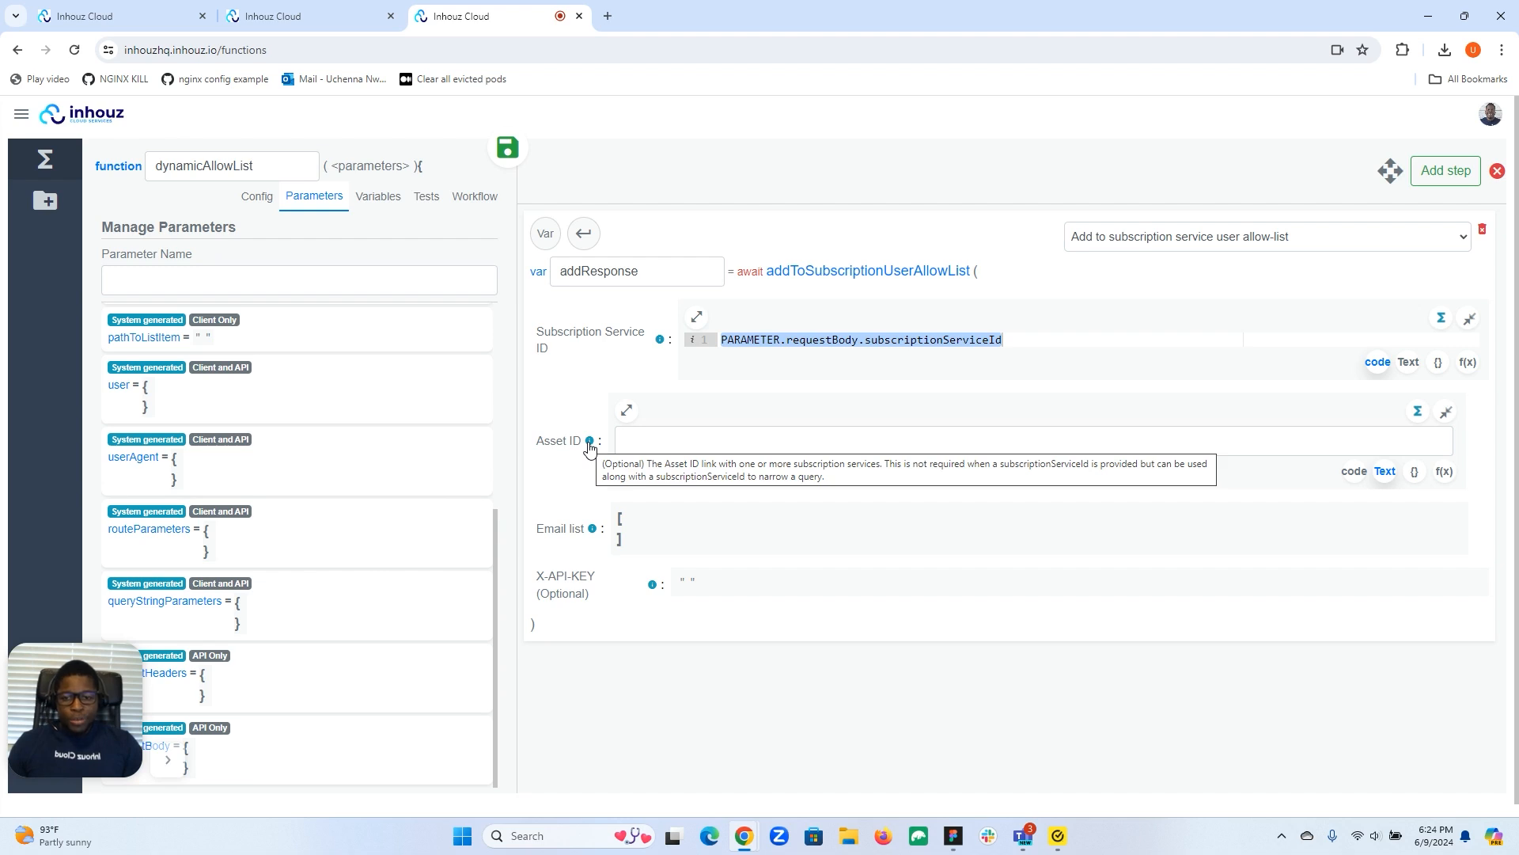
mouse_move(659, 341)
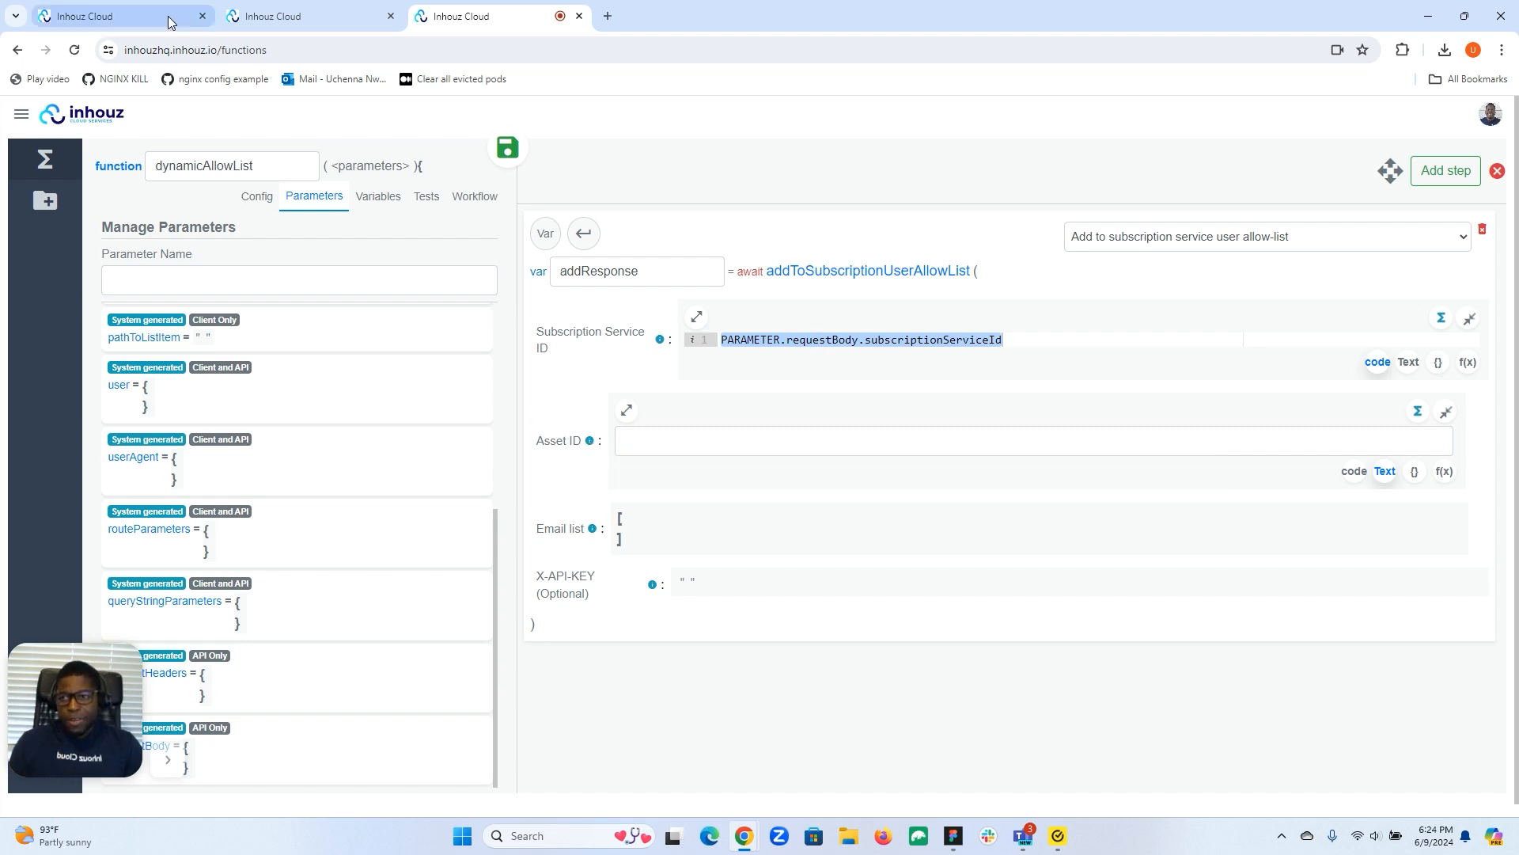
left_click(118, 16)
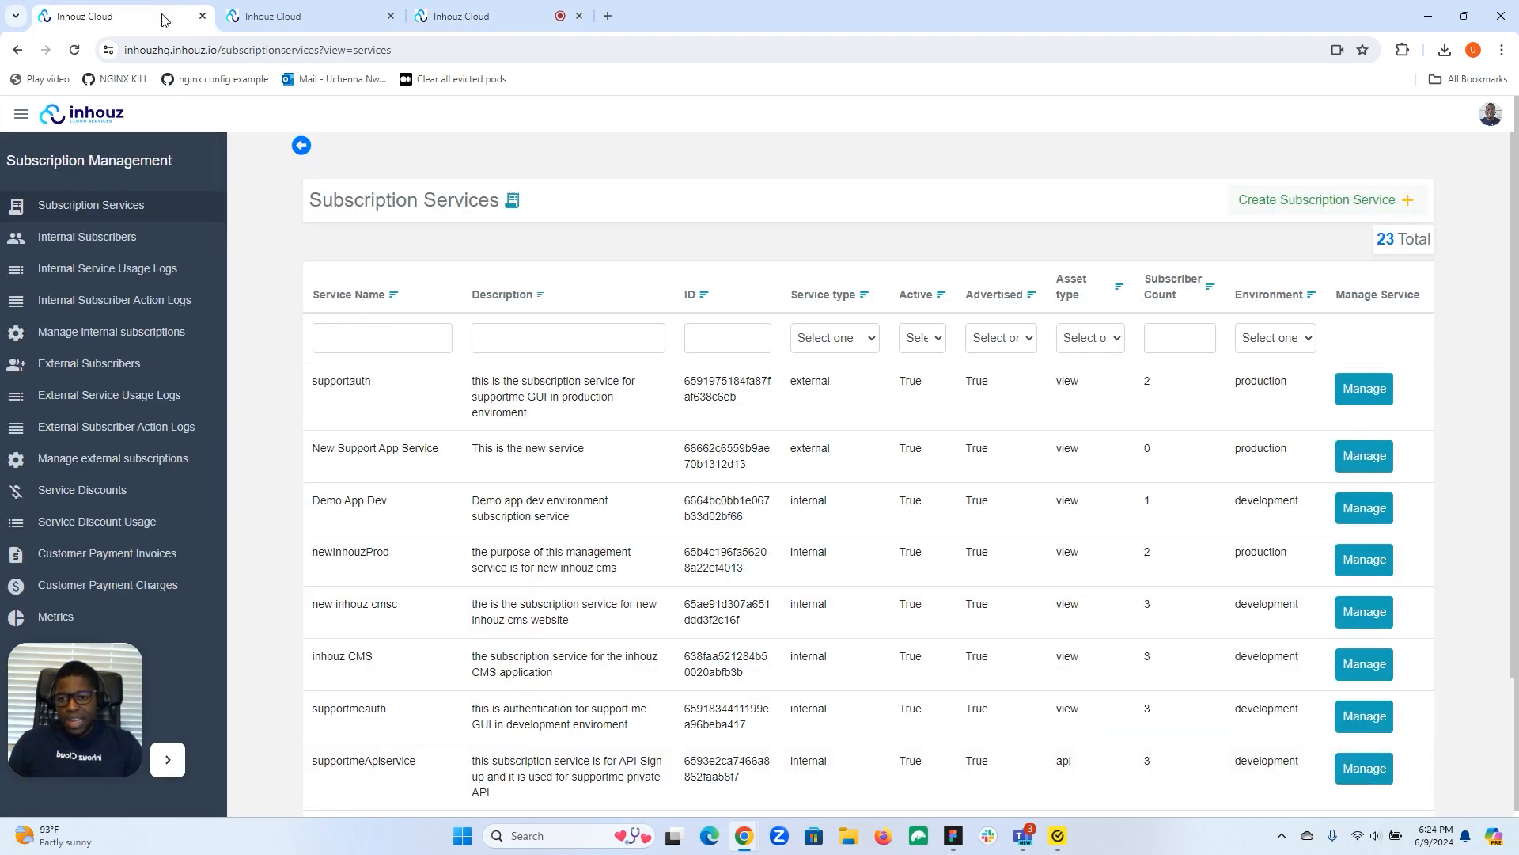
left_click(21, 115)
left_click(166, 170)
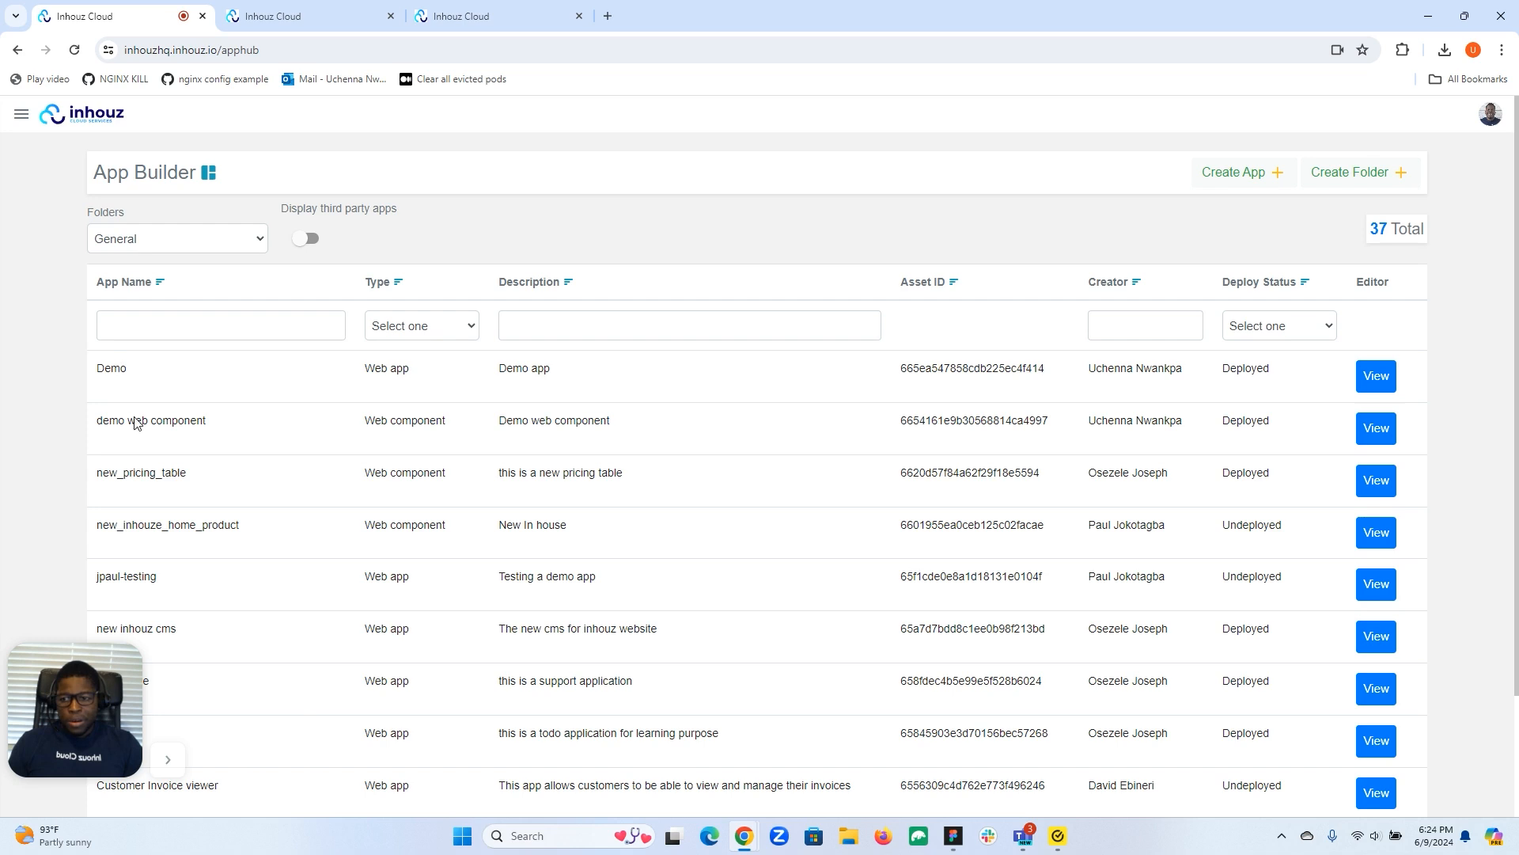
left_click(177, 324)
type("su")
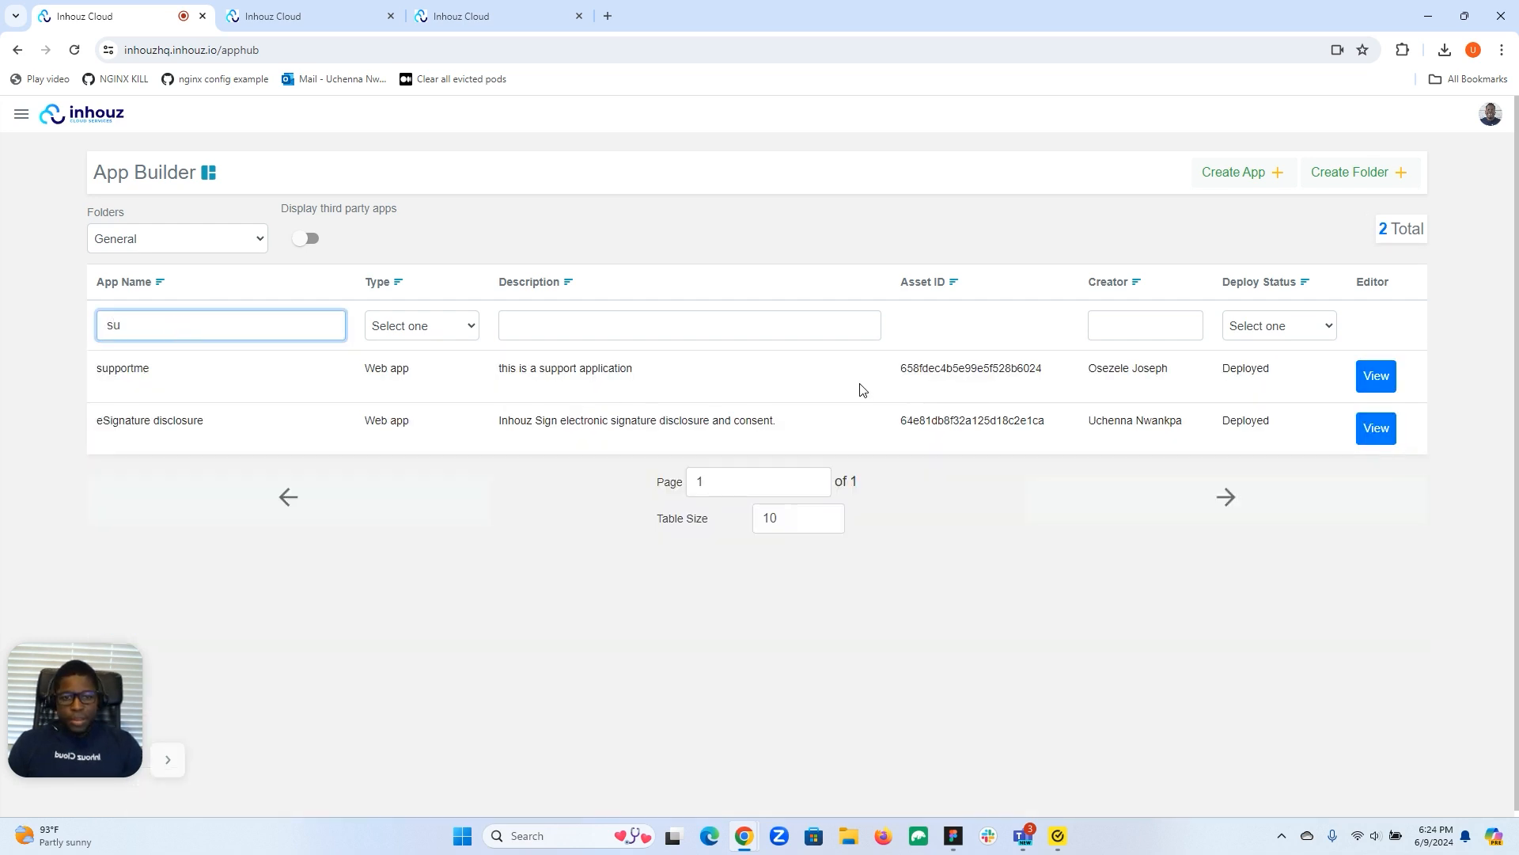
double_click(953, 369)
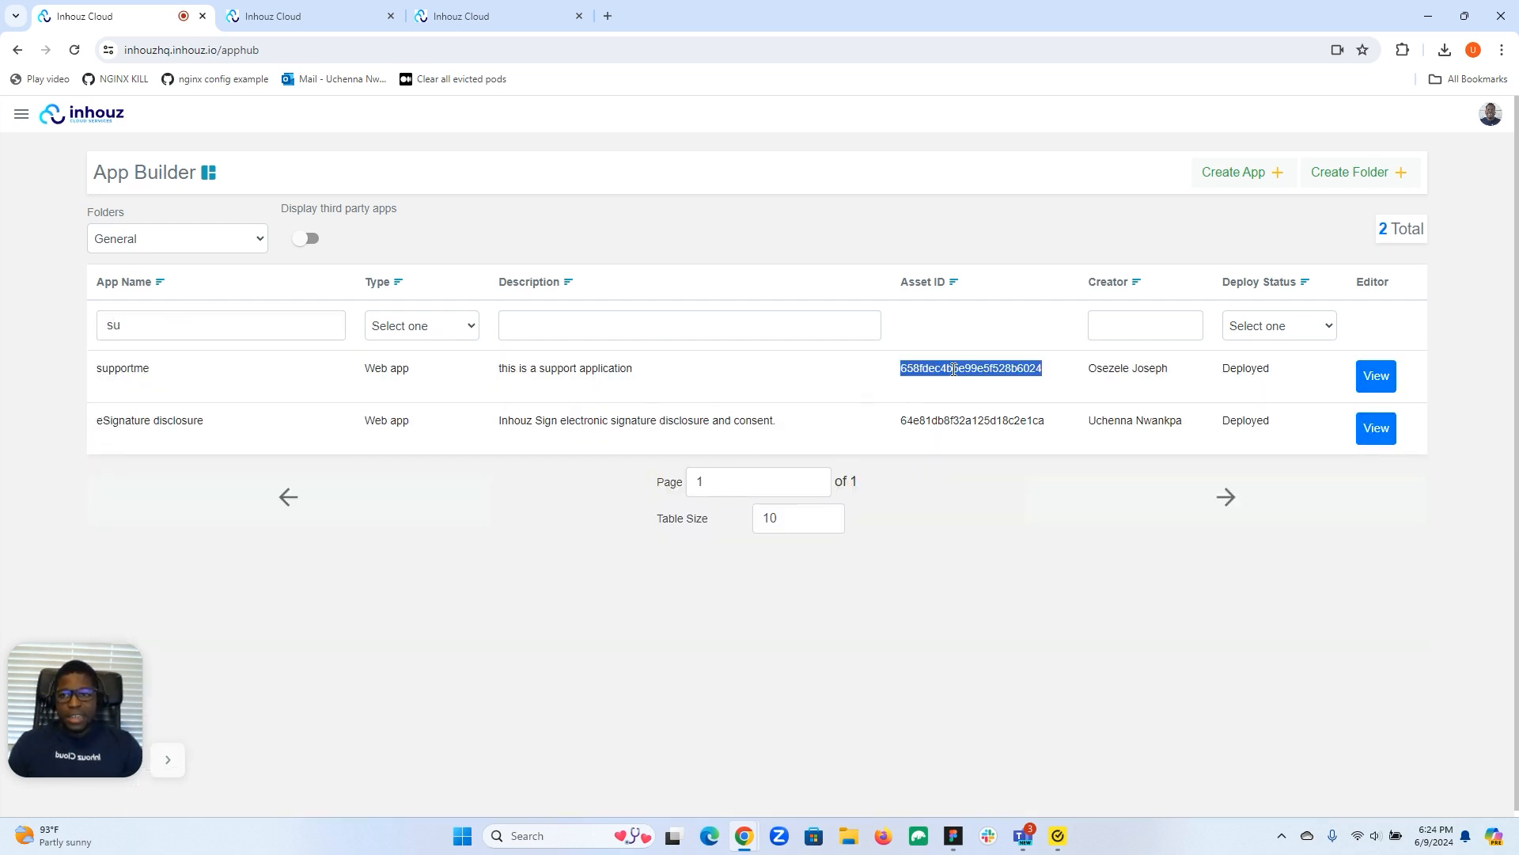
left_click(462, 16)
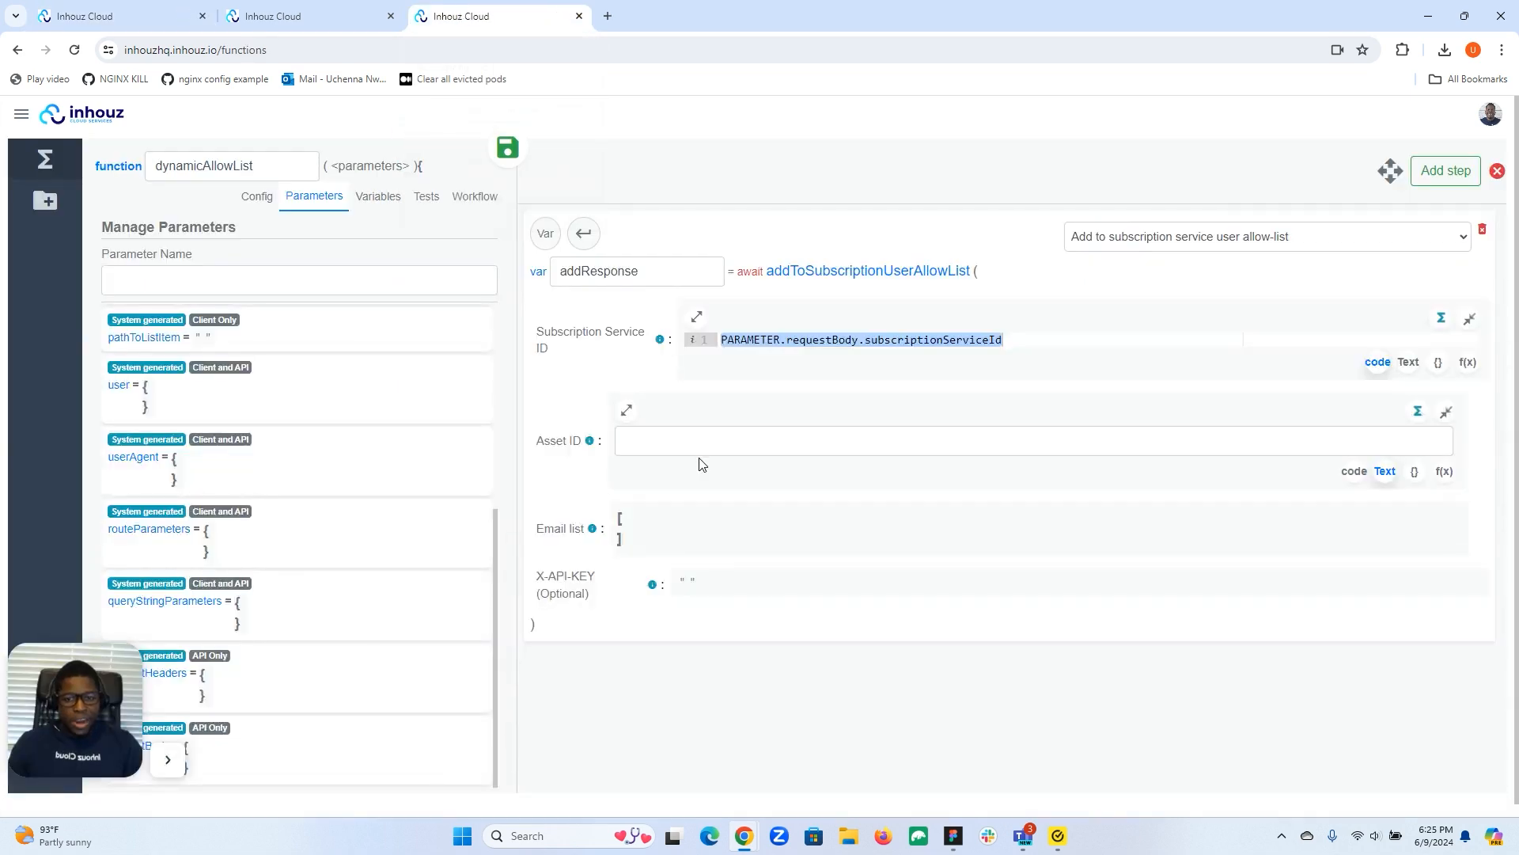
Set Asset ID in code mode to PARAMETER.requestBody.assetId.
left_click(1353, 471)
left_click(973, 431)
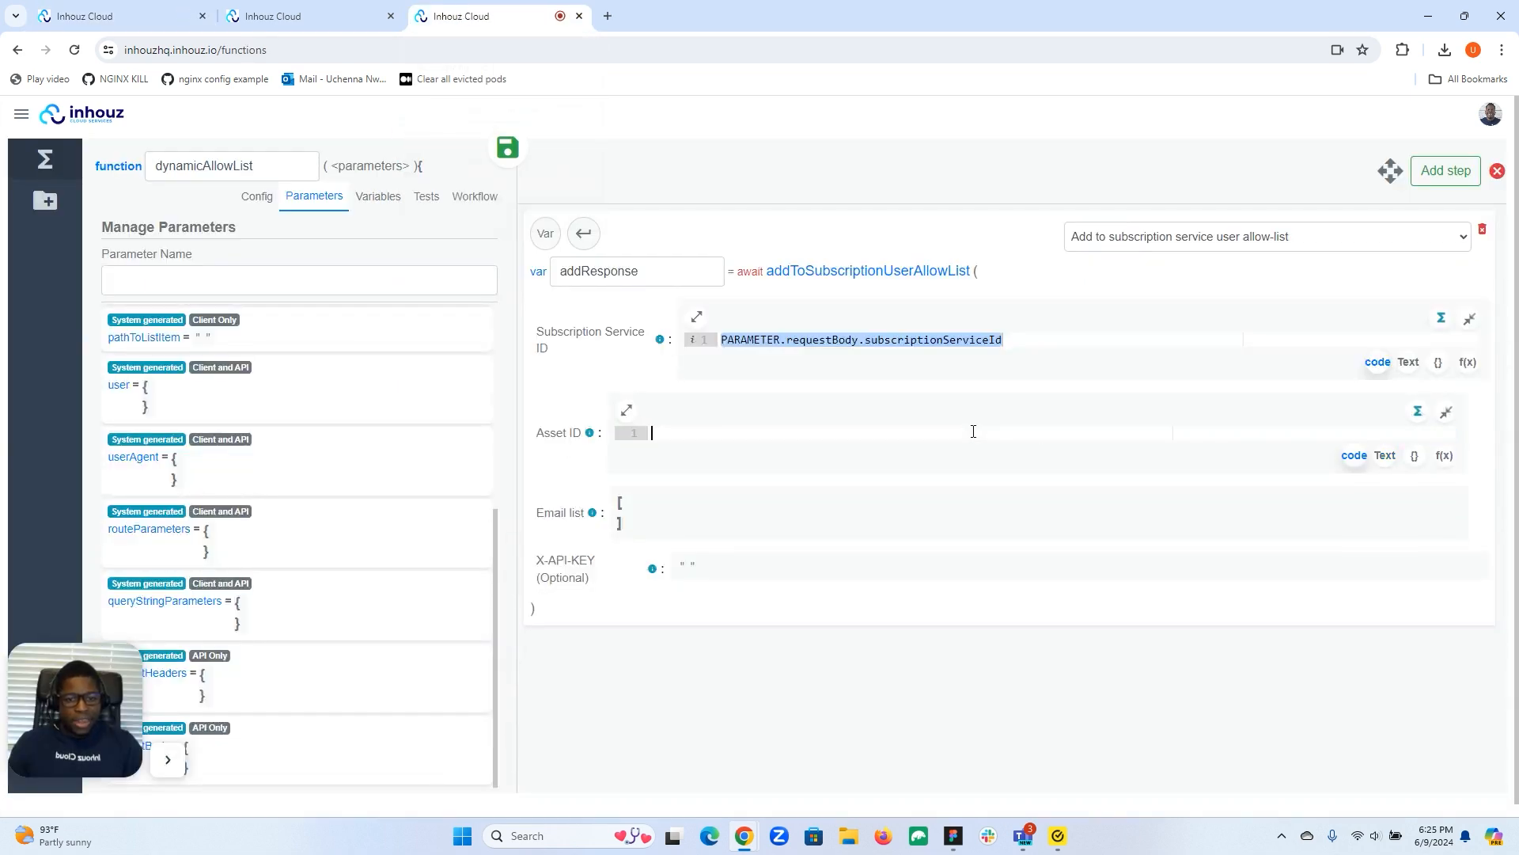
key("ctrl+v")
double_click(874, 432)
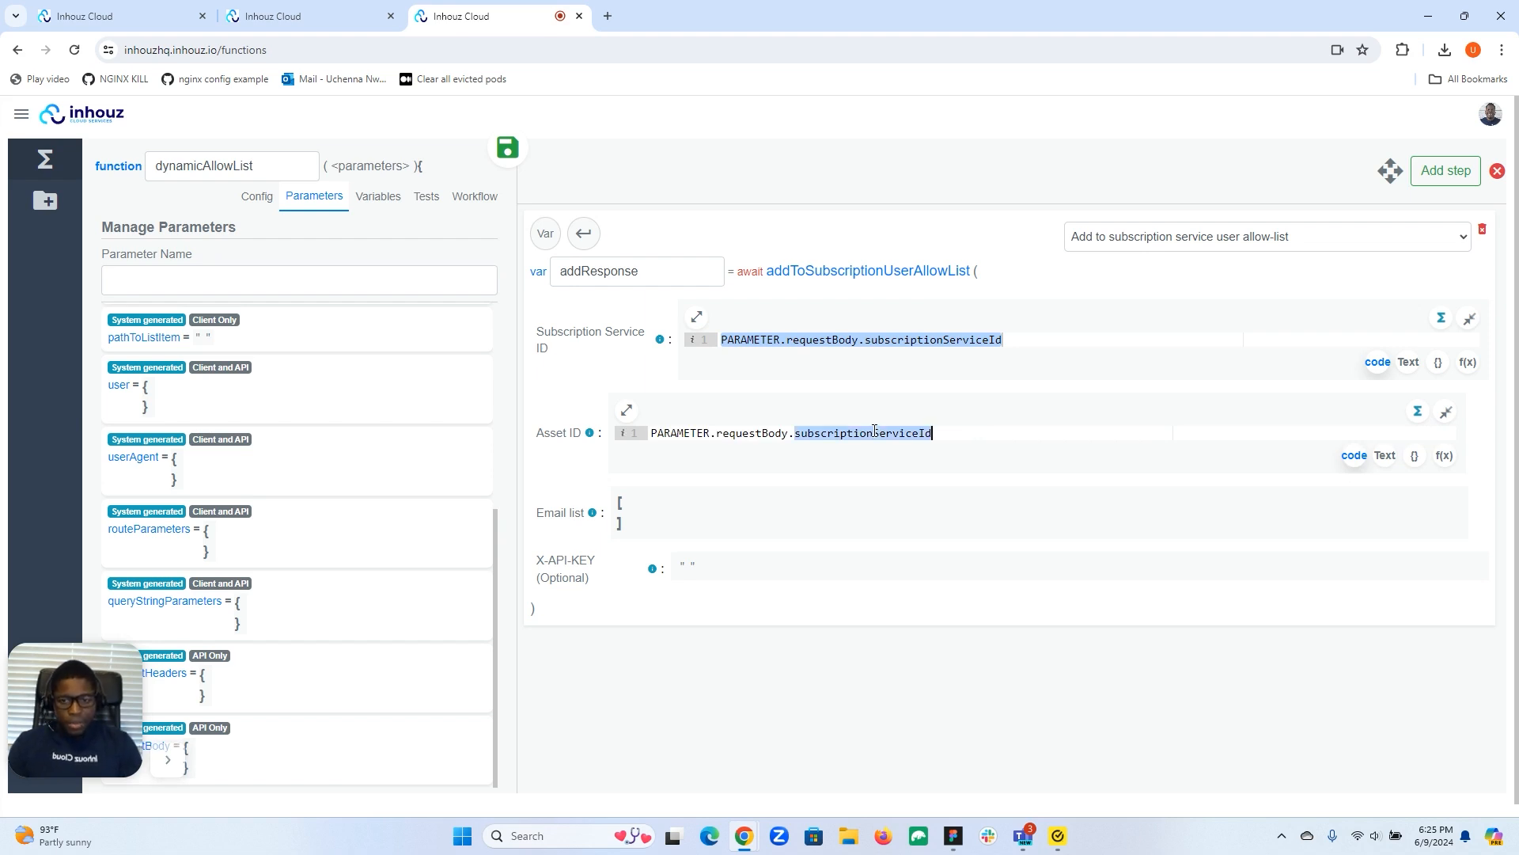
type("assetId")
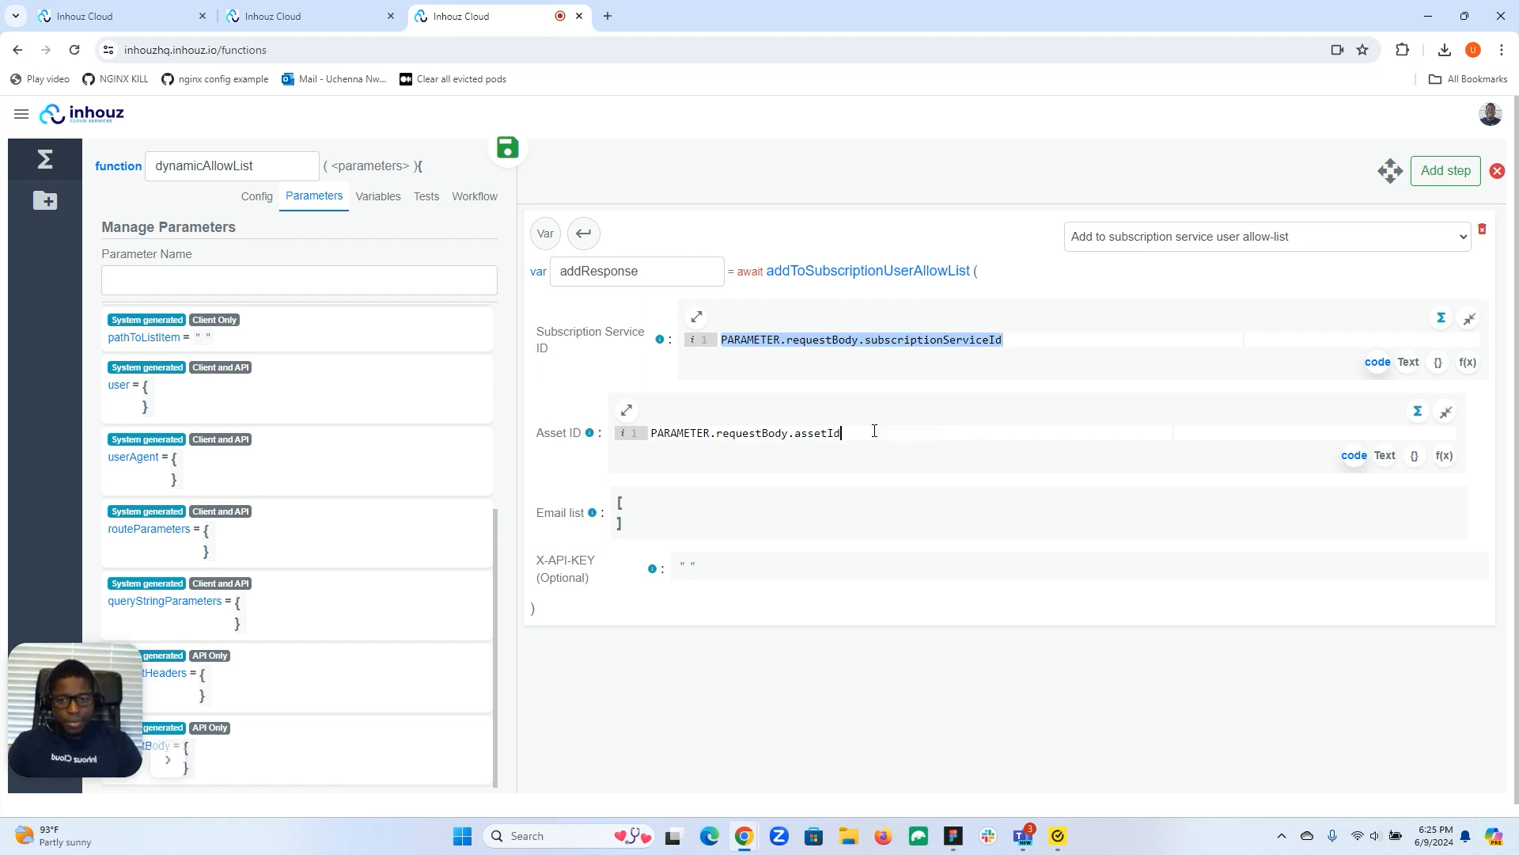
Set Email list in code mode to [PARAMETER.requestBody.email].
left_click(771, 500)
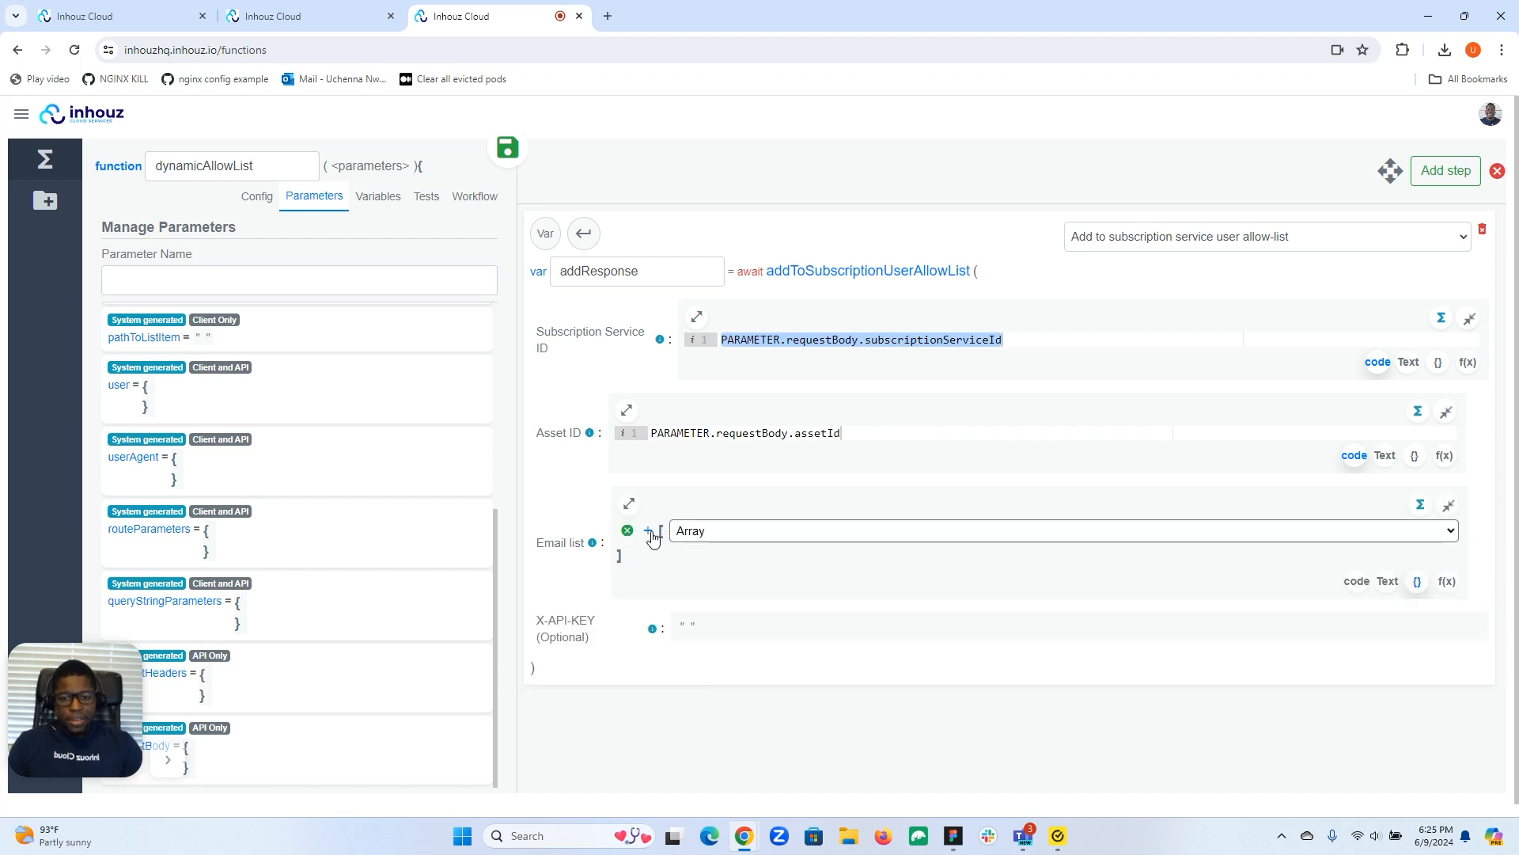
left_click(1356, 581)
left_click(987, 529)
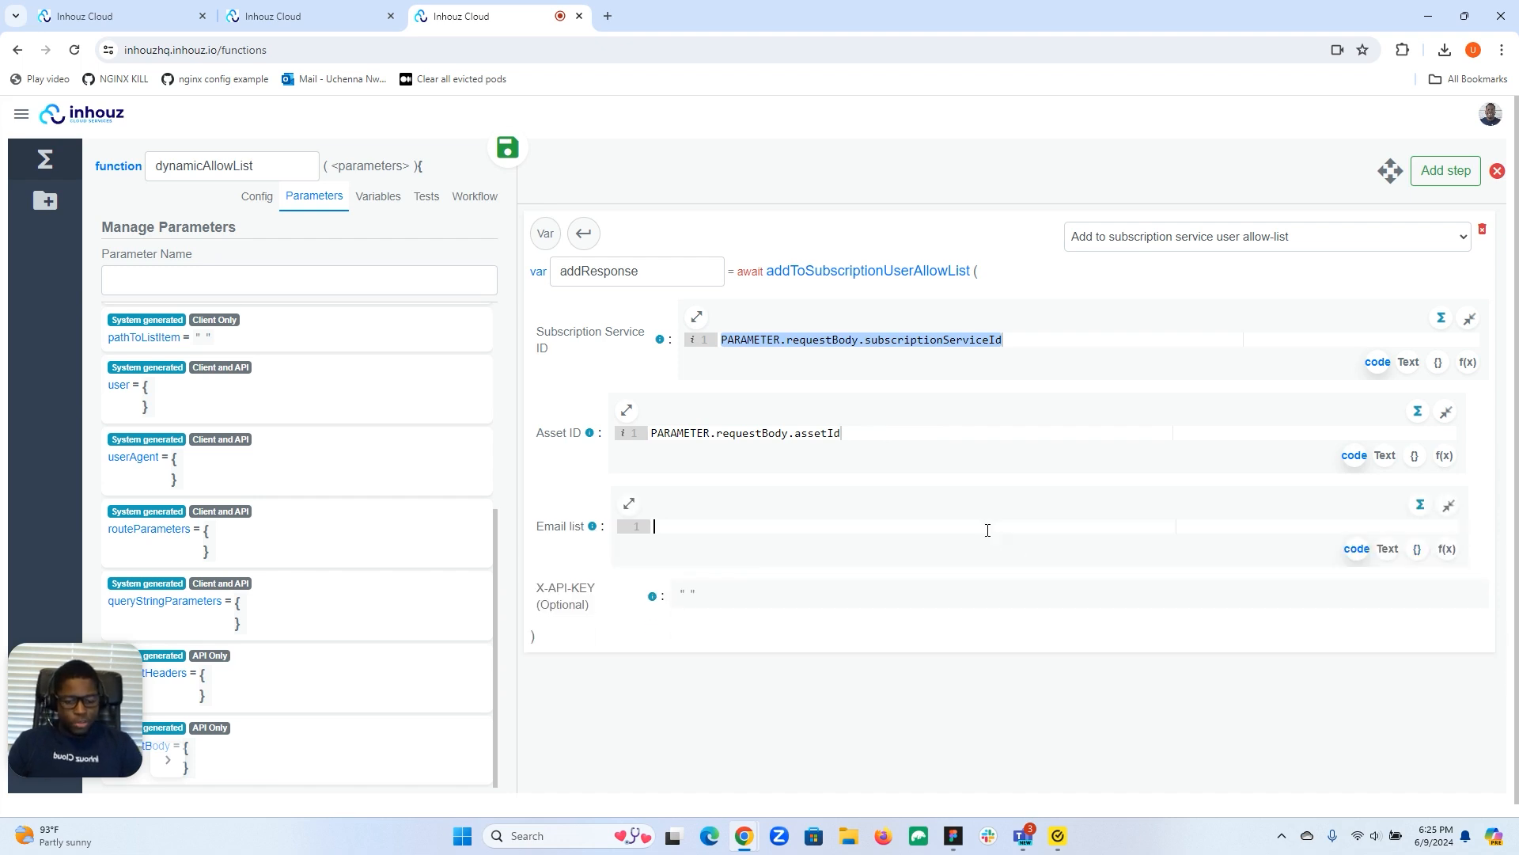
type("[PAR")
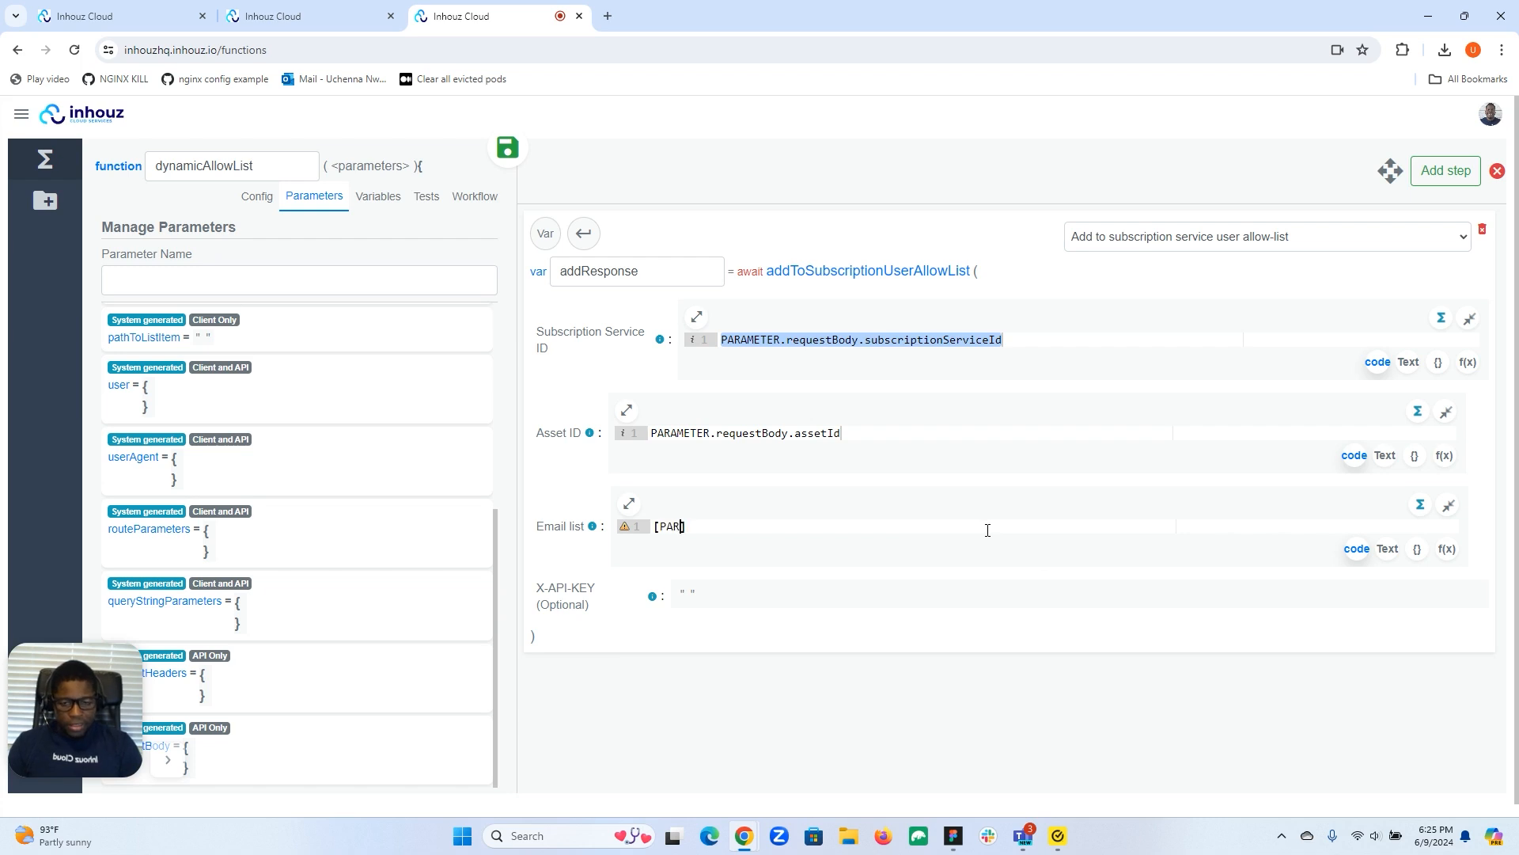
type("AMETER.requestBody.email")
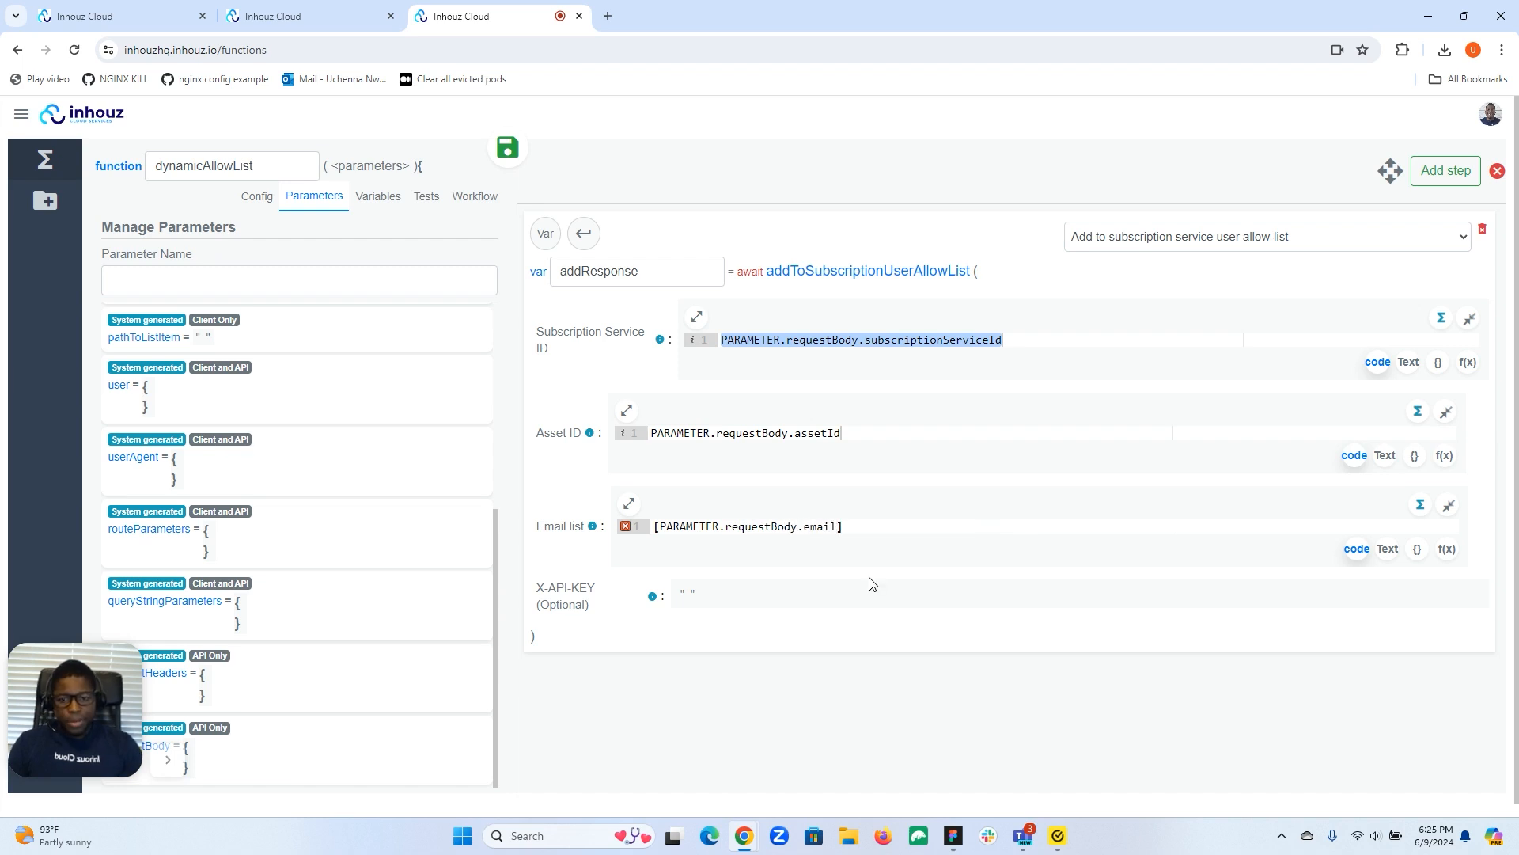
left_click(730, 601)
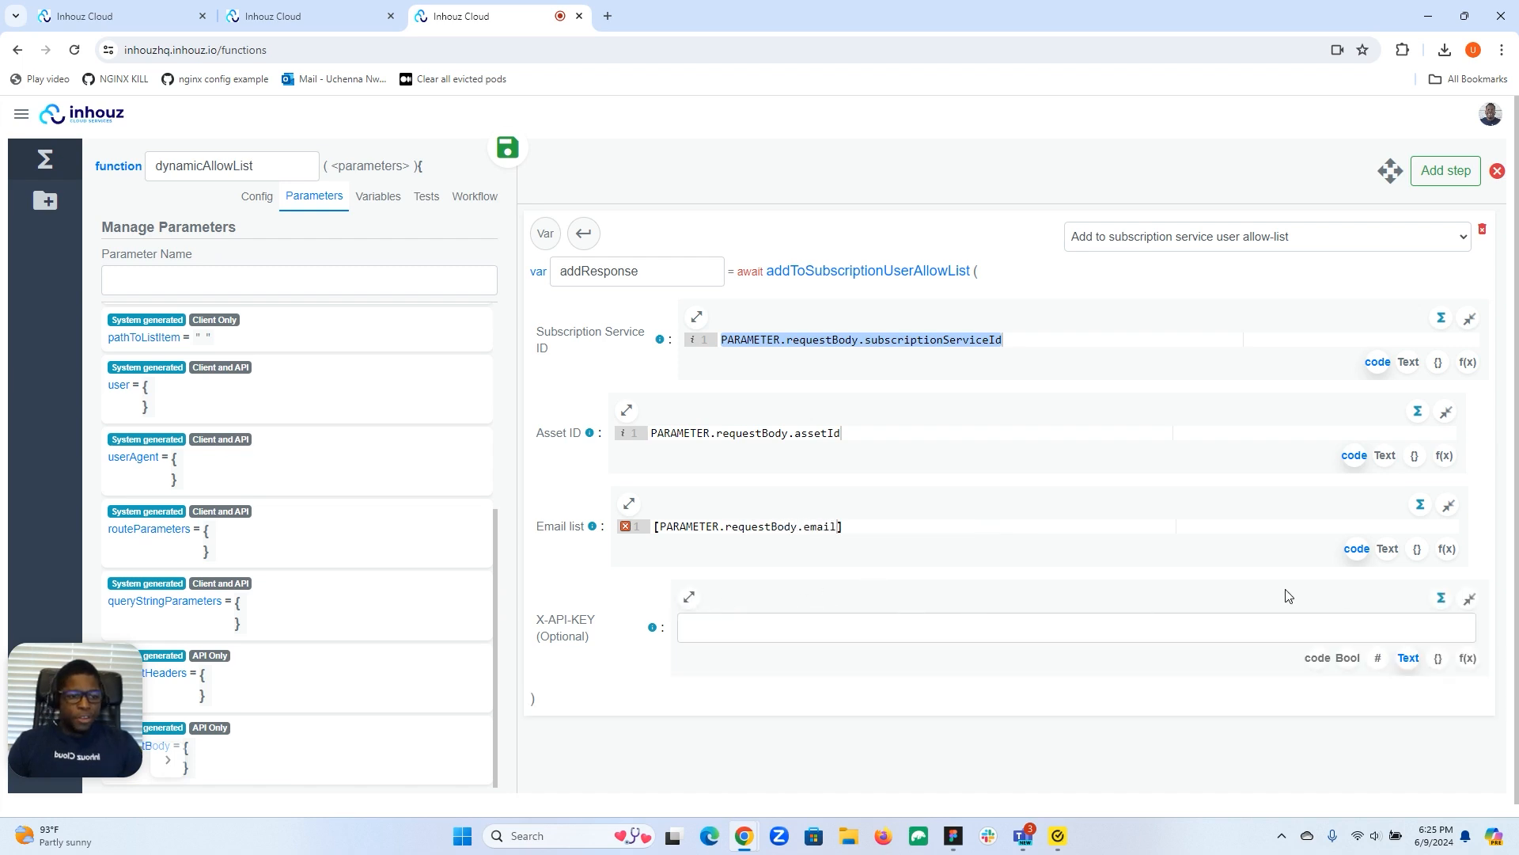
Leave X-API-KEY empty, add a return step returning VARIABLE.addResponse, and save.
left_click(1470, 599)
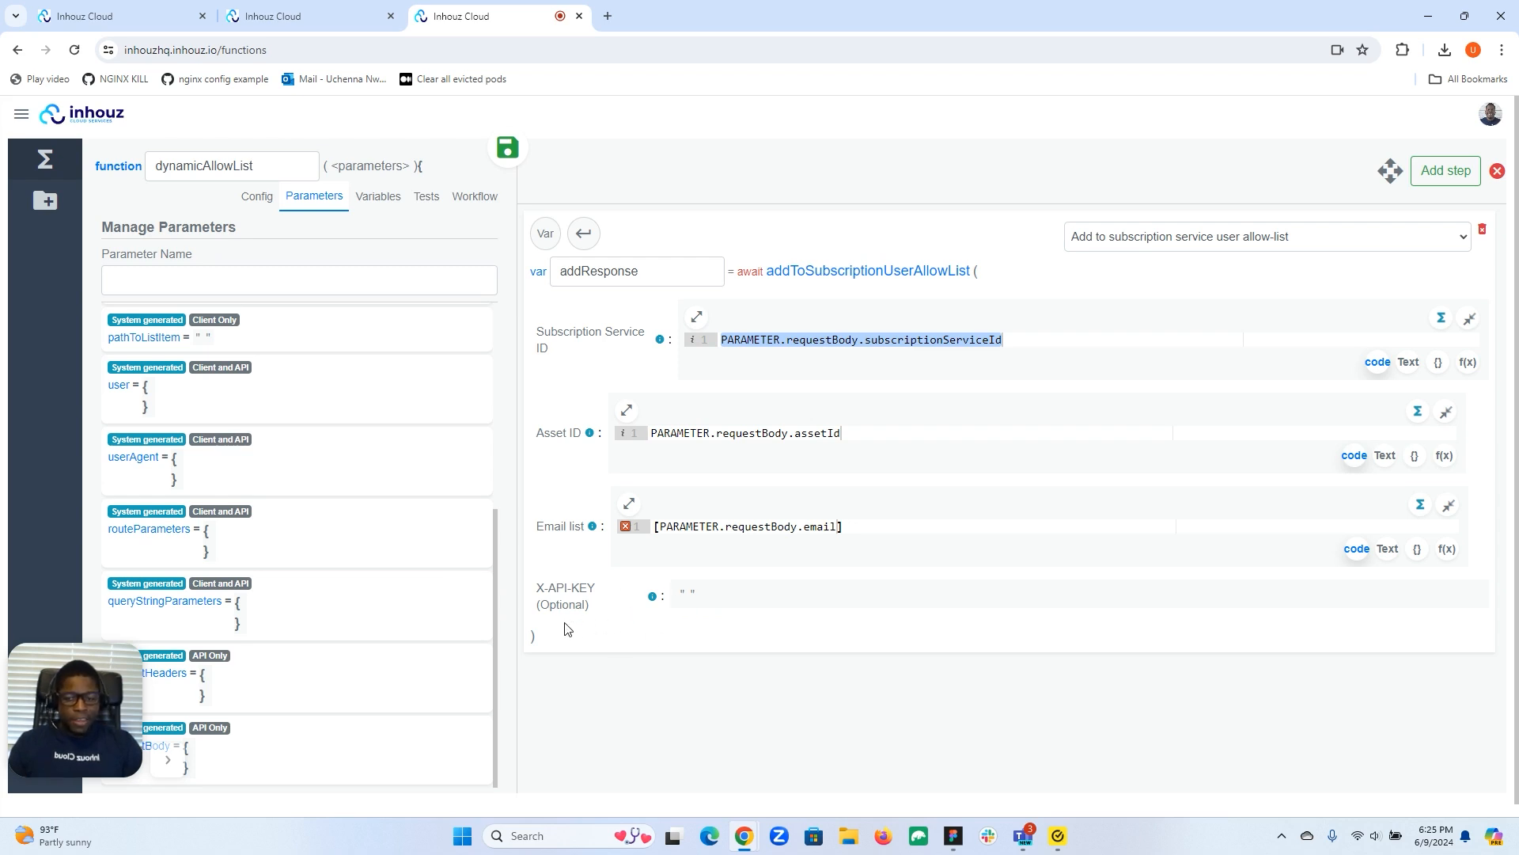
mouse_move(604, 609)
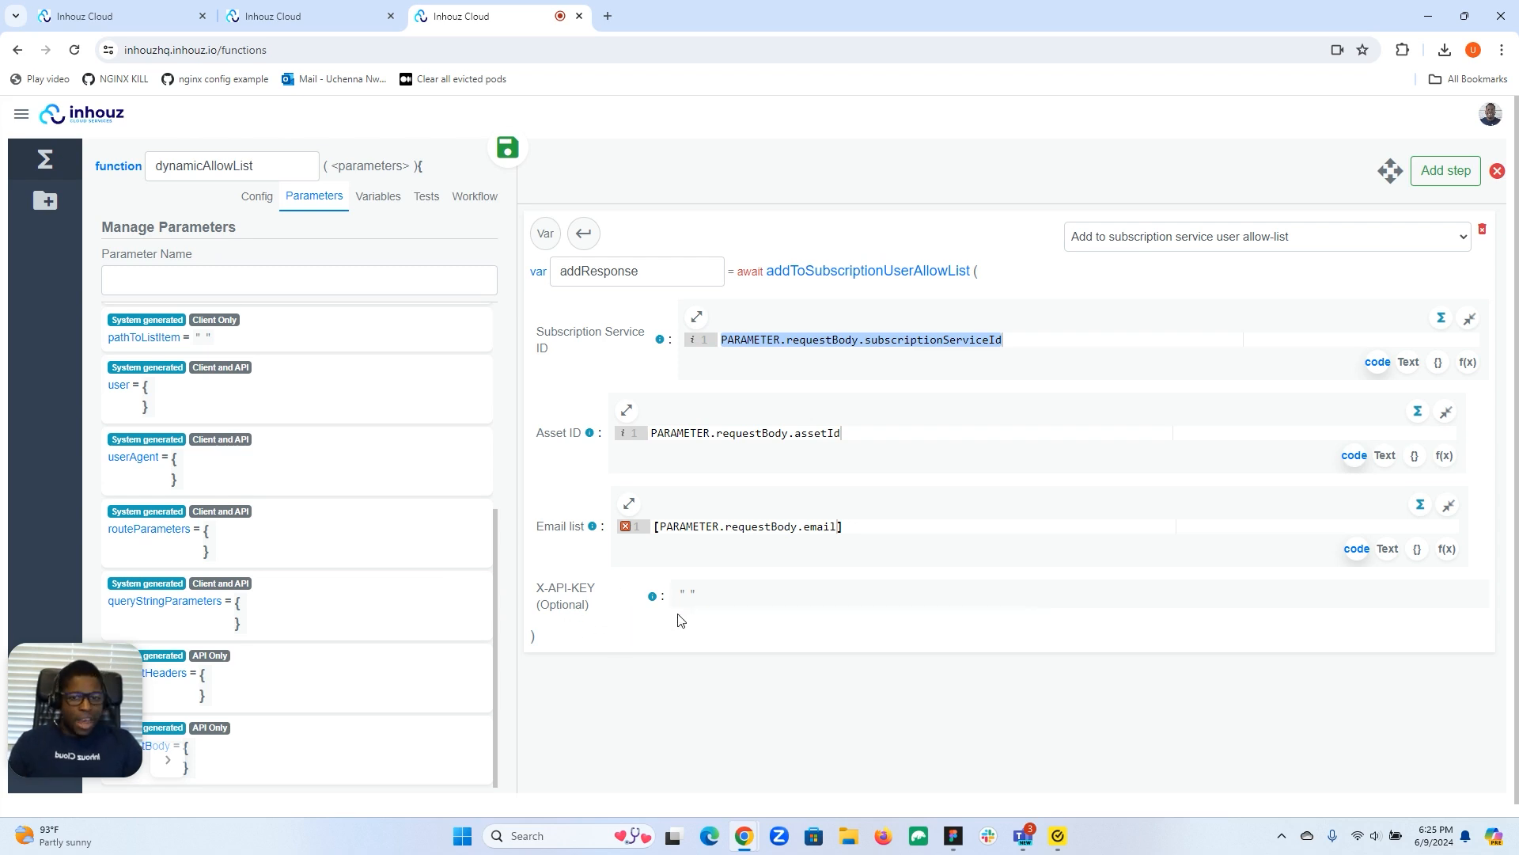
left_click(1445, 171)
left_click(583, 681)
left_click(585, 714)
type("add")
left_click(676, 783)
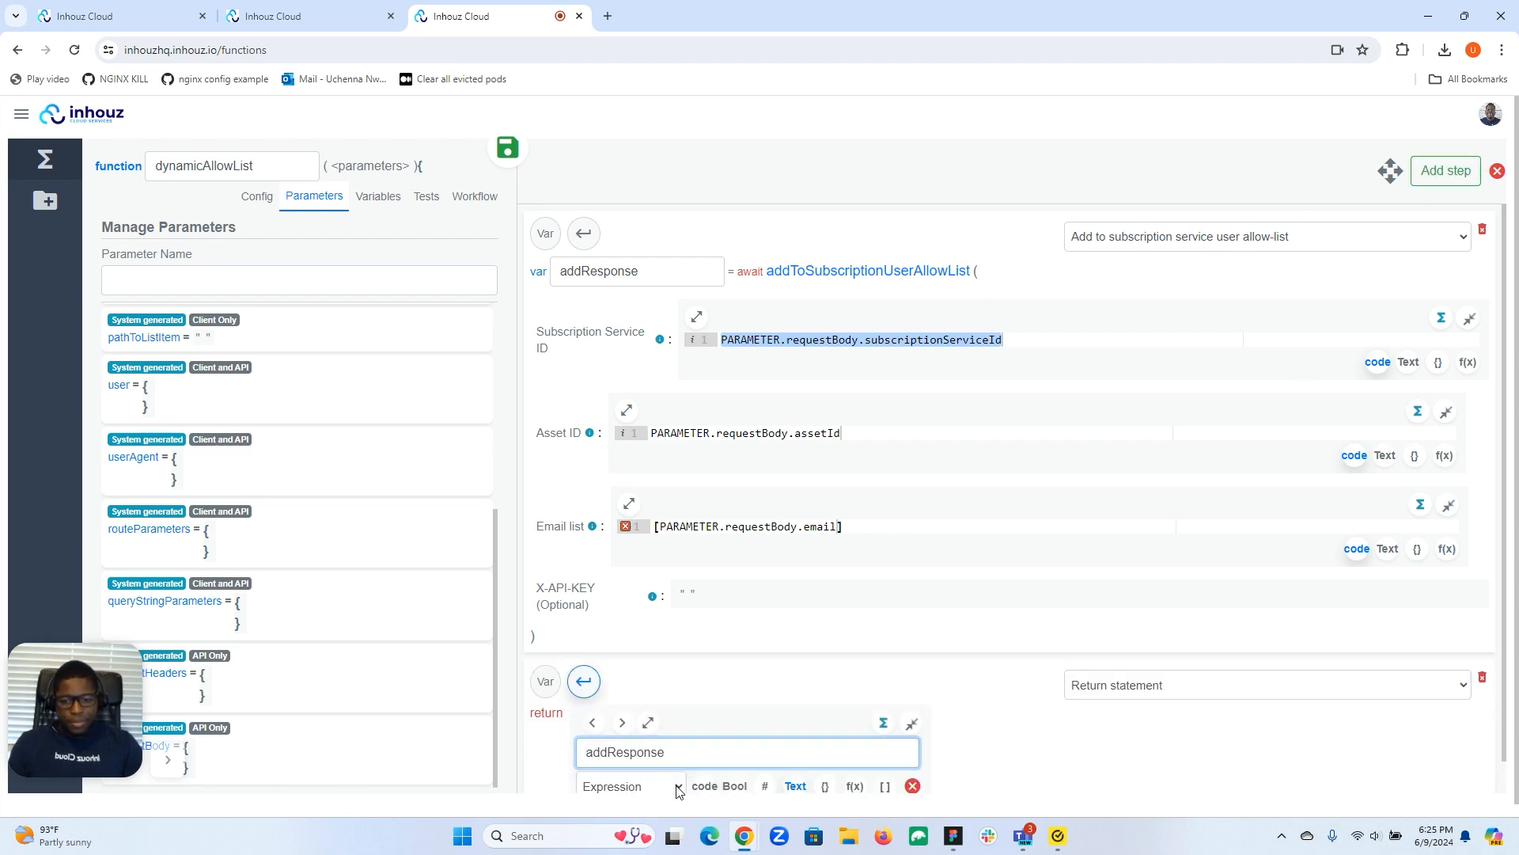
left_click(910, 725)
left_click(507, 151)
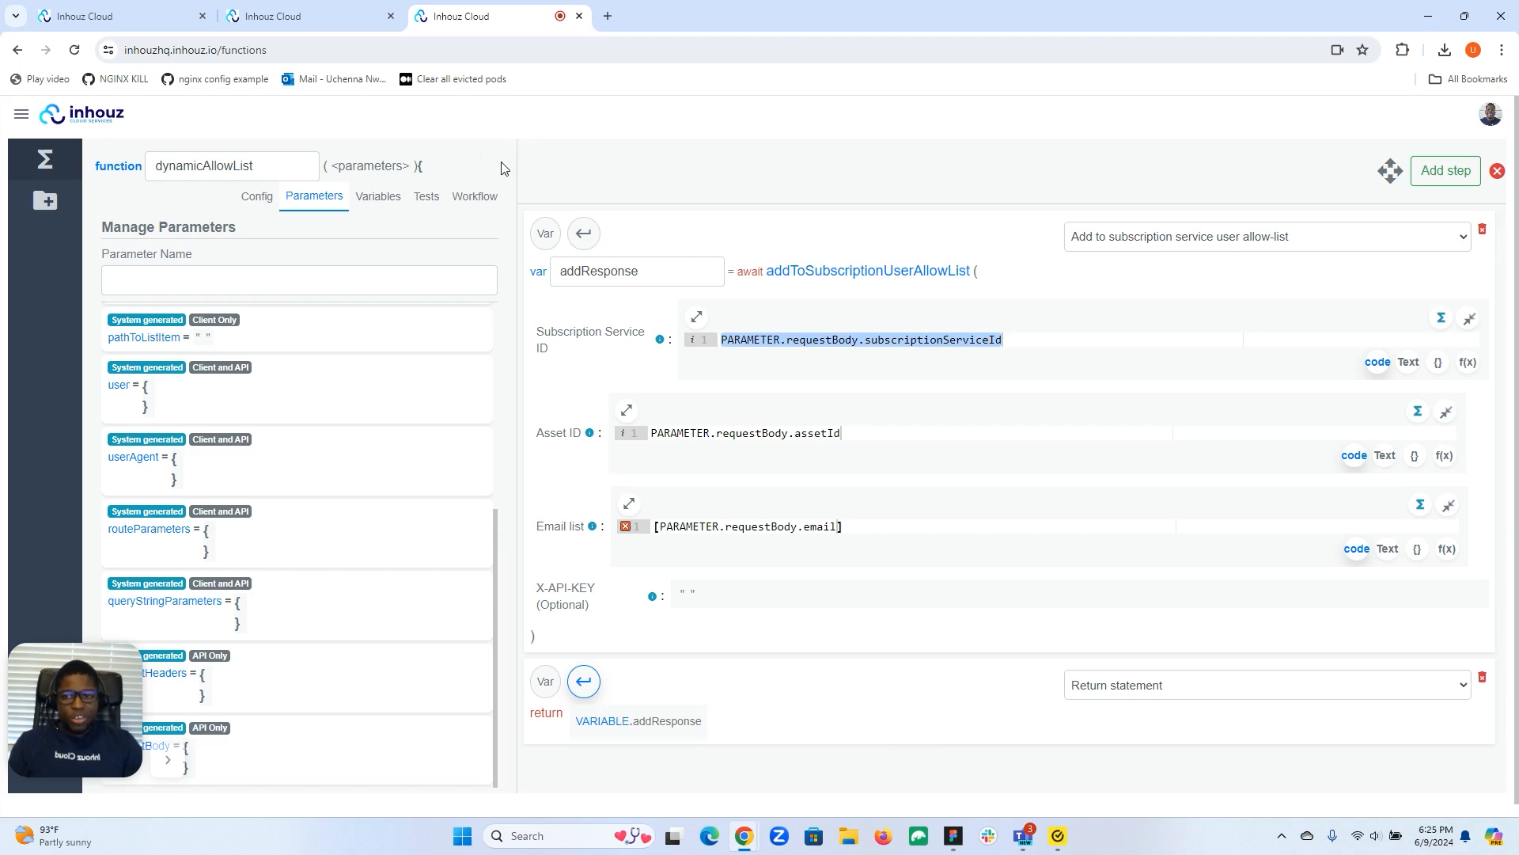
Open the procurement API's GET /getcustomer endpoint and its function chooser showing dynamicAllowList.
left_click(23, 116)
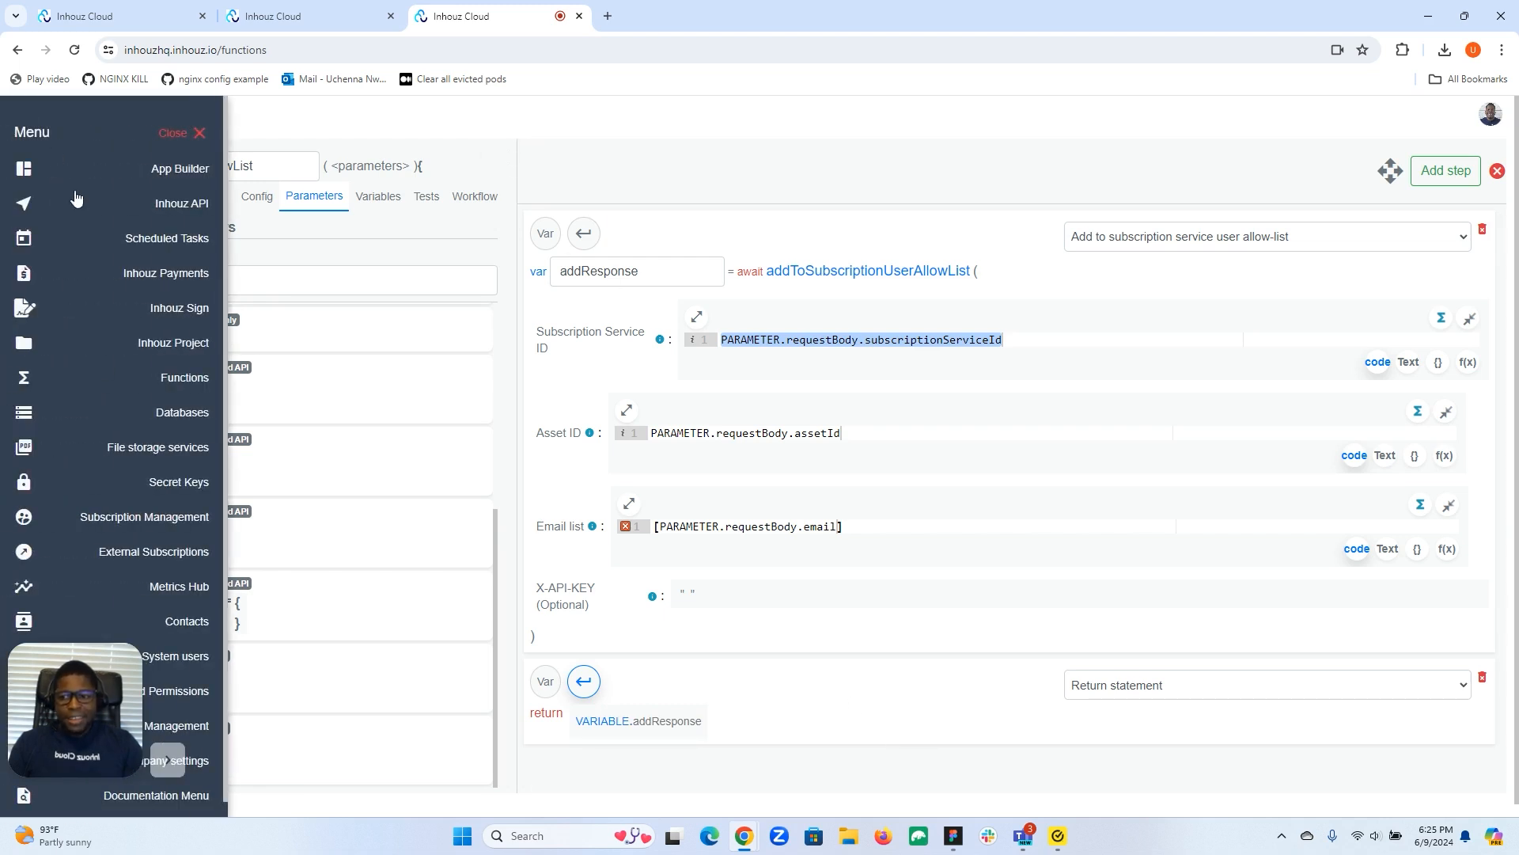
left_click(197, 212)
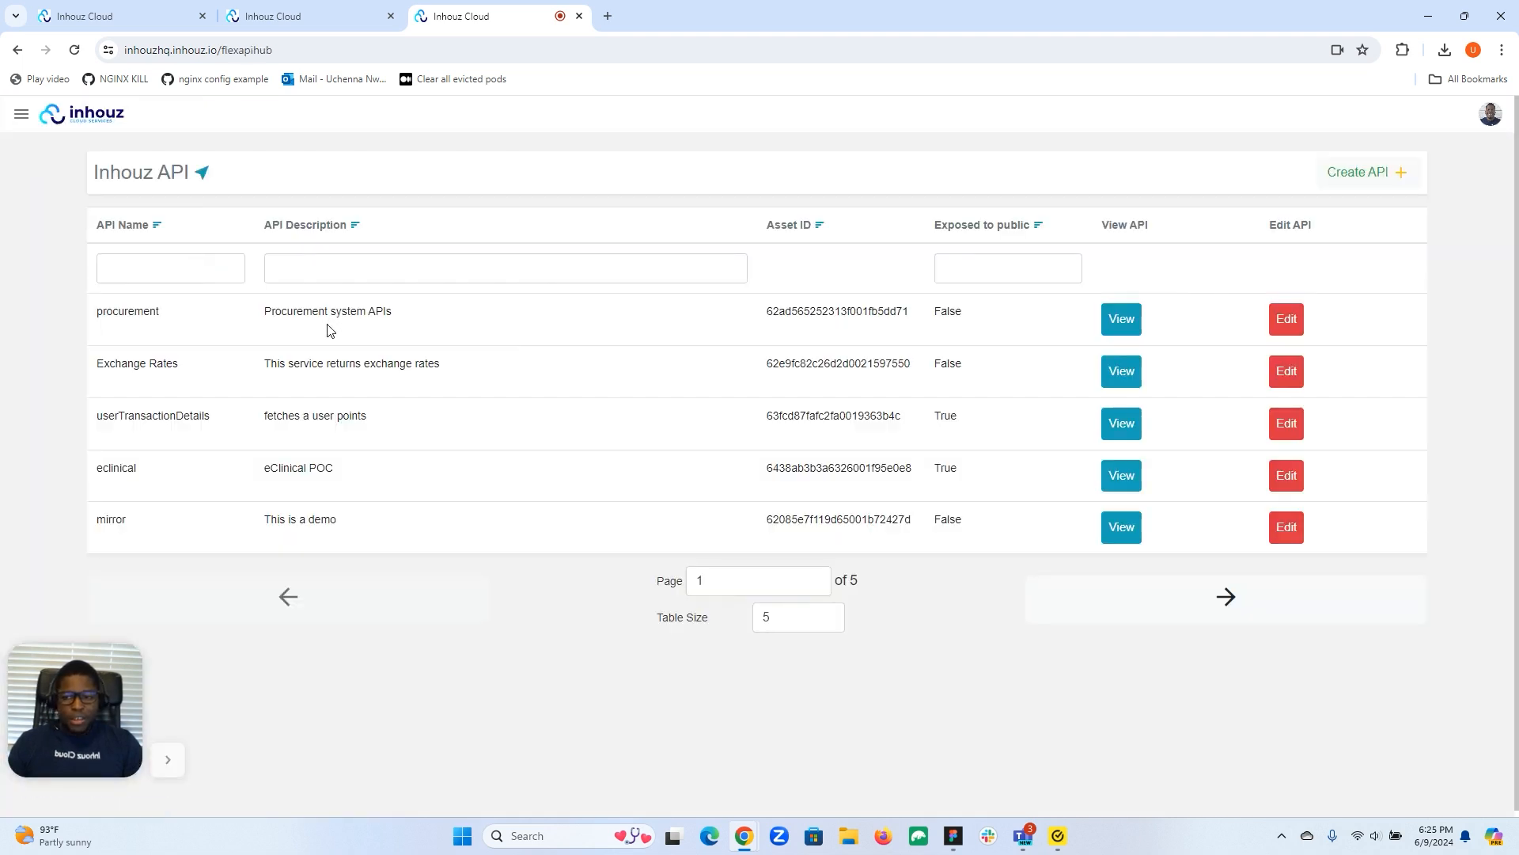
left_click(1286, 319)
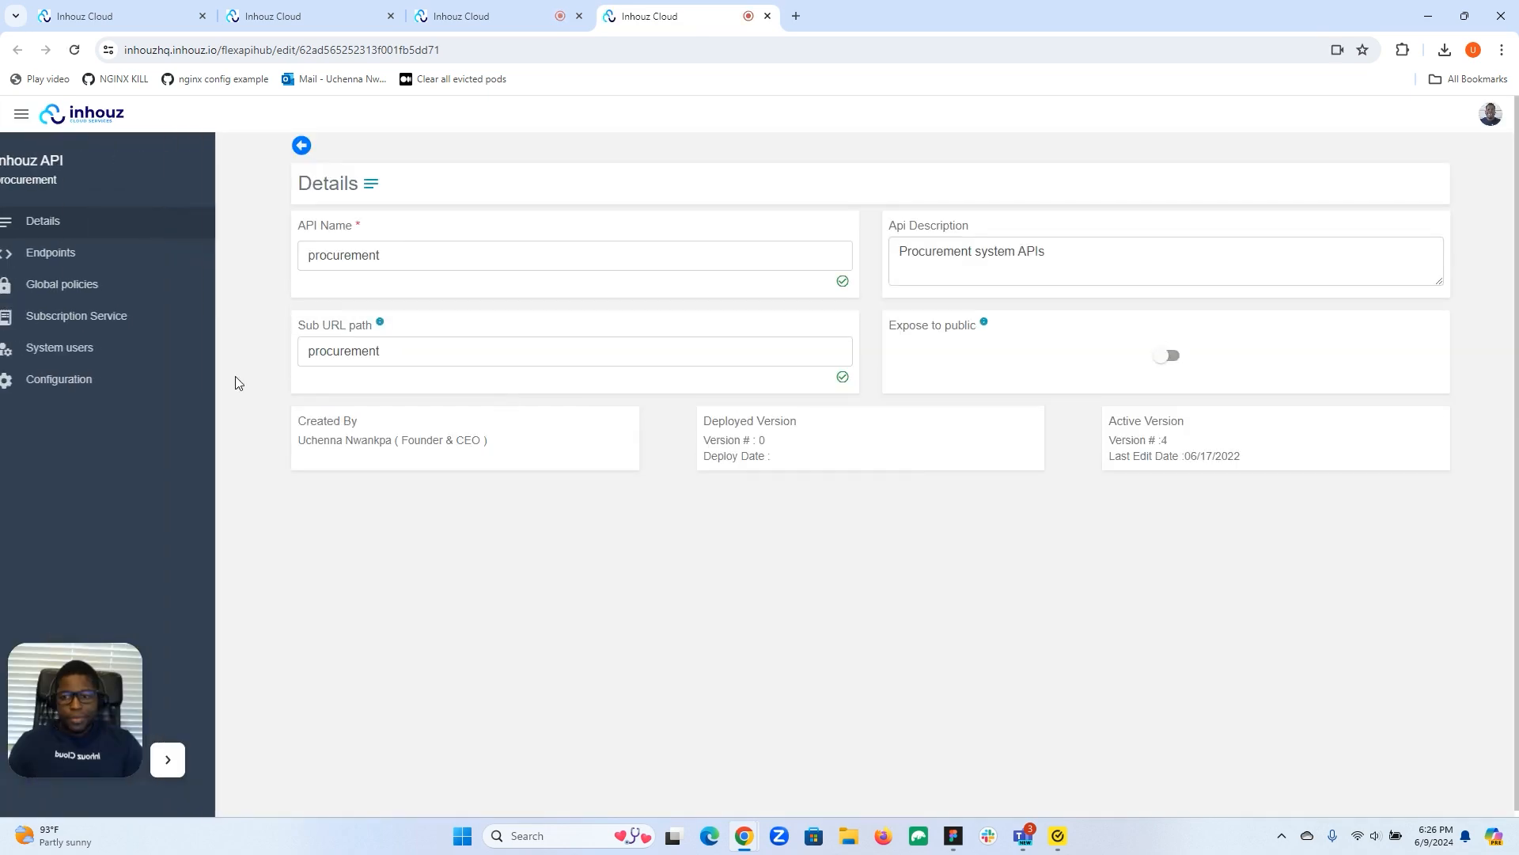
left_click(87, 257)
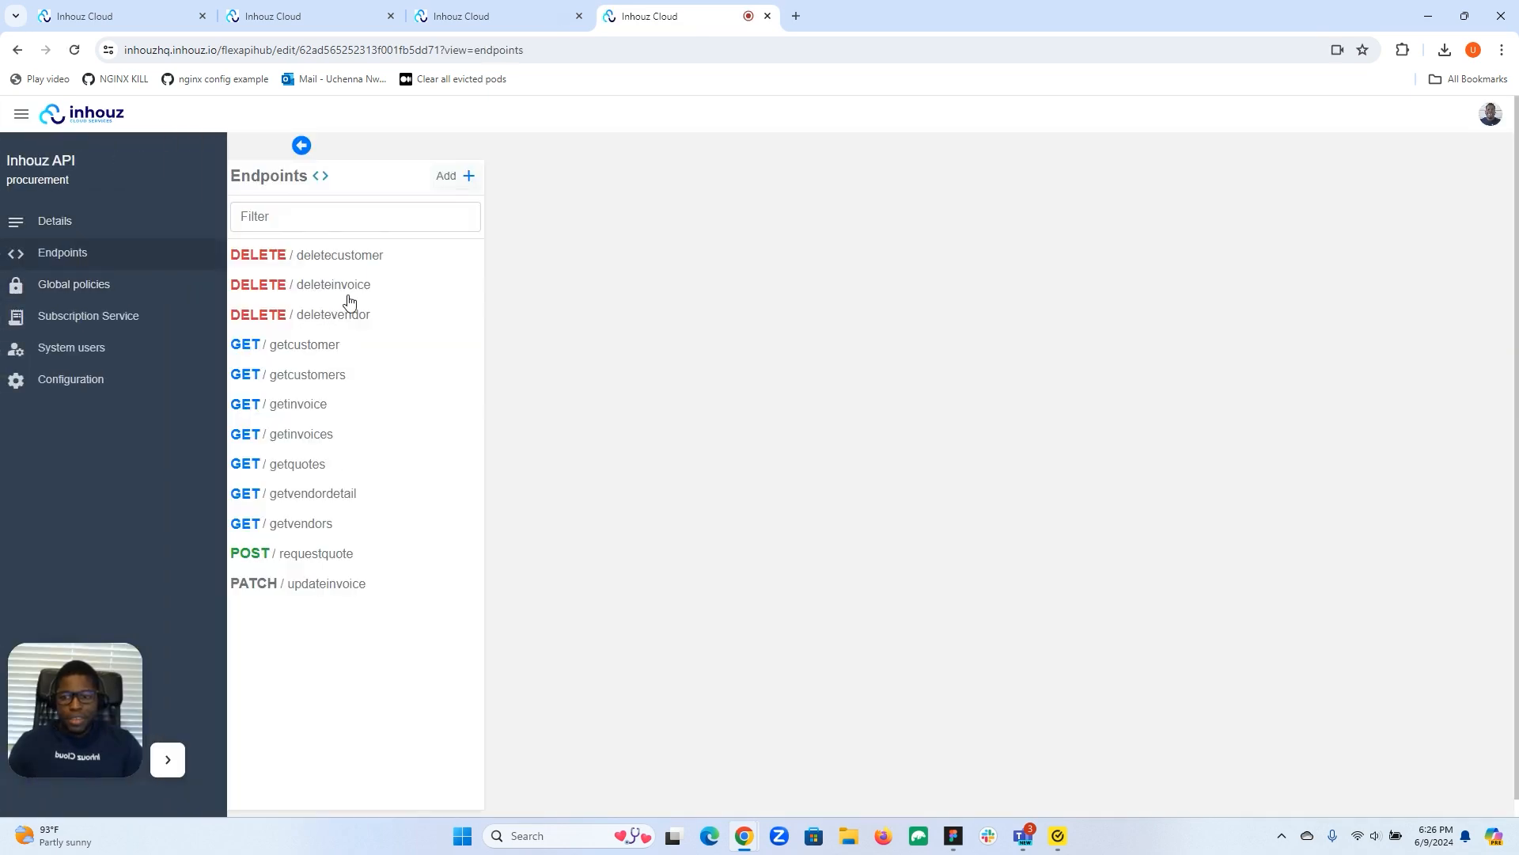
left_click(316, 345)
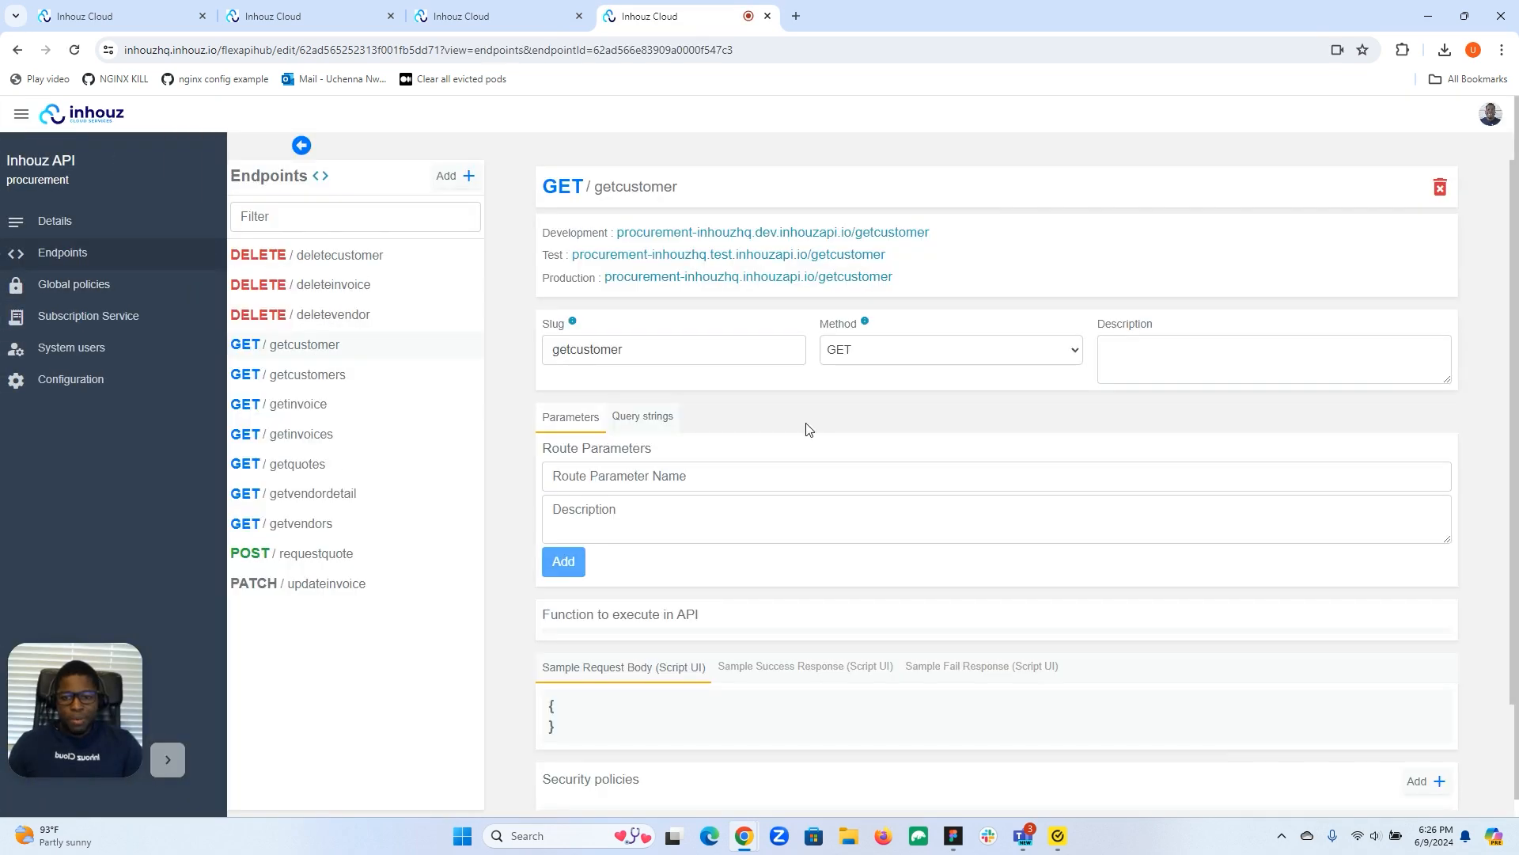
left_click(656, 625)
left_click(641, 637)
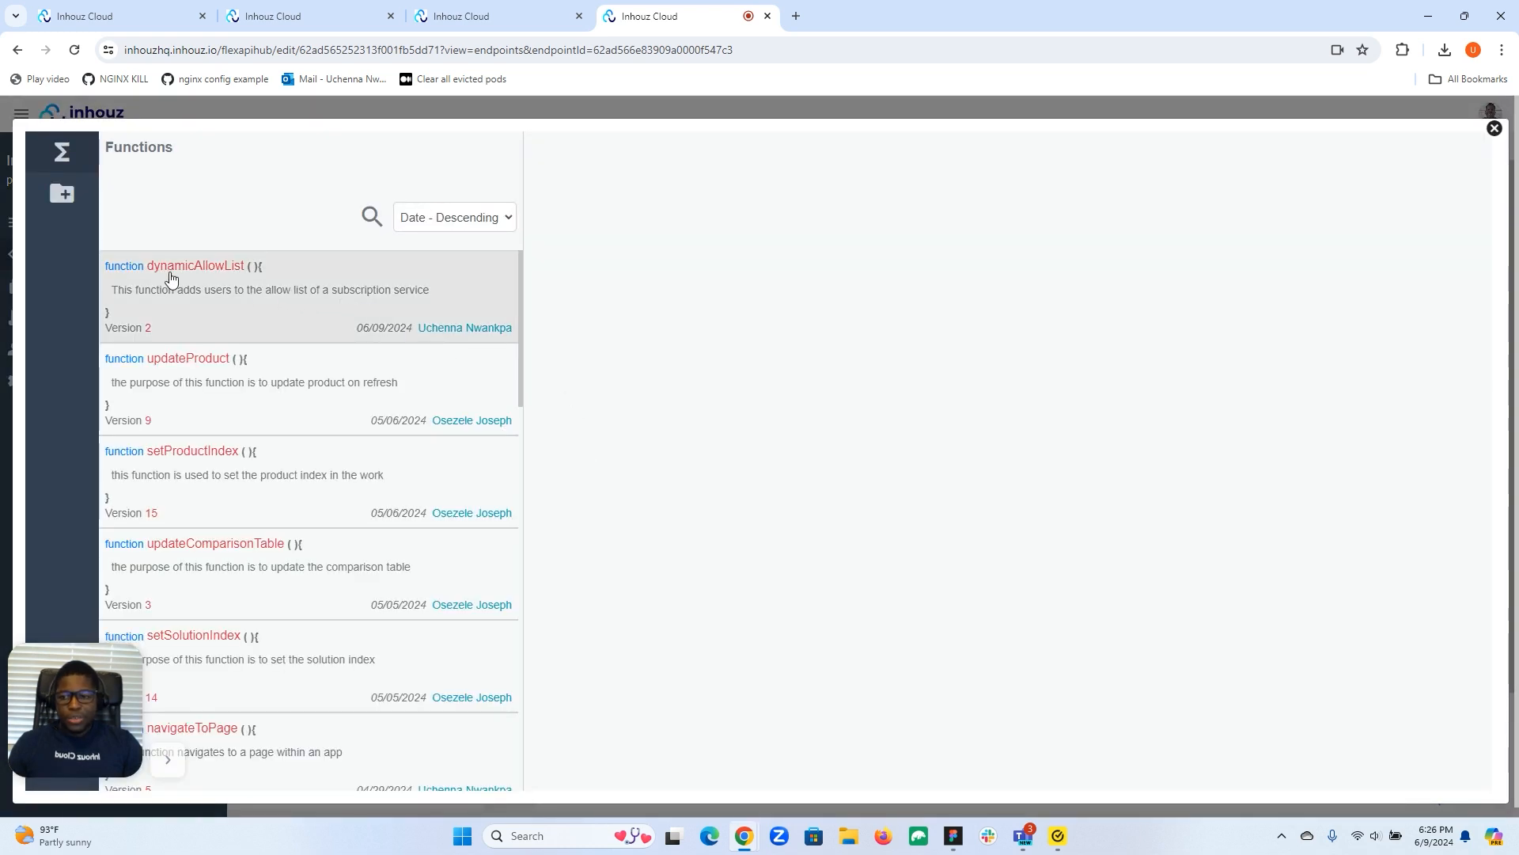
Deploy dynamicAllowList's active version and attach it to GET /getcustomer, replacing consoleLogEvent.
left_click(318, 282)
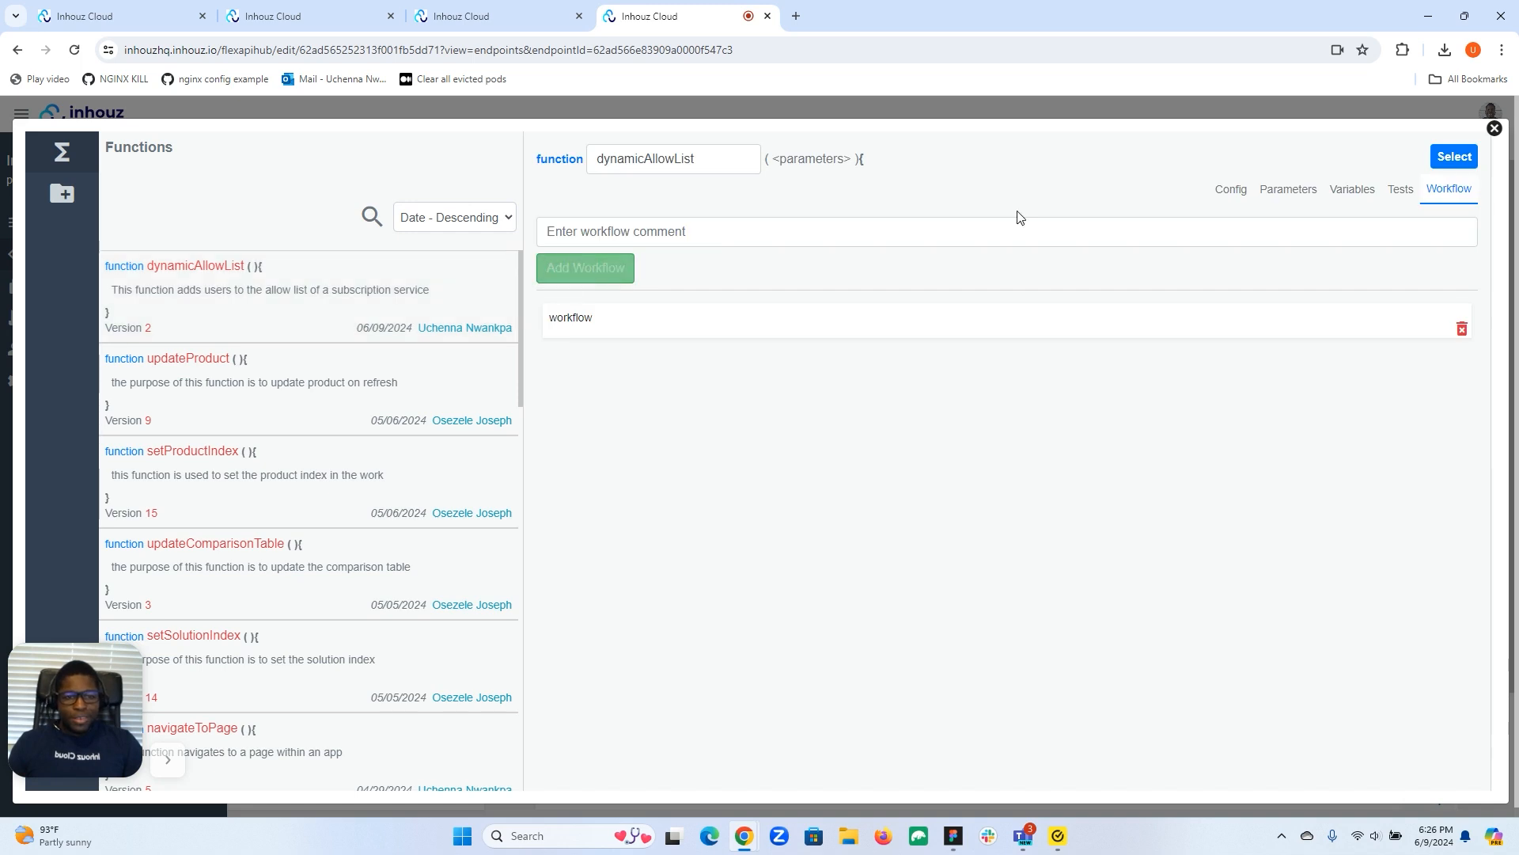
left_click(1228, 192)
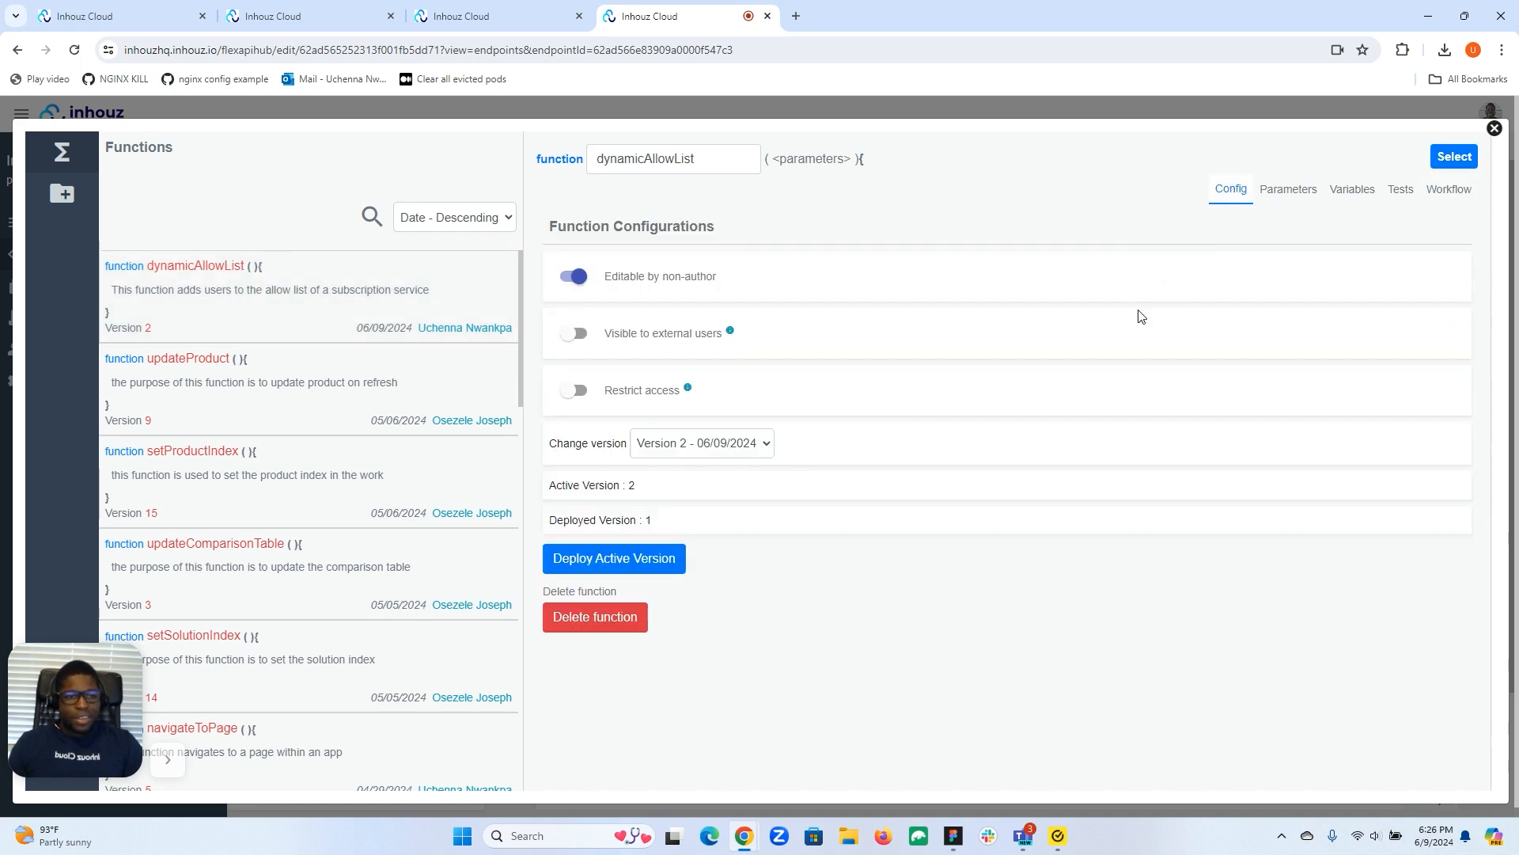
left_click(610, 564)
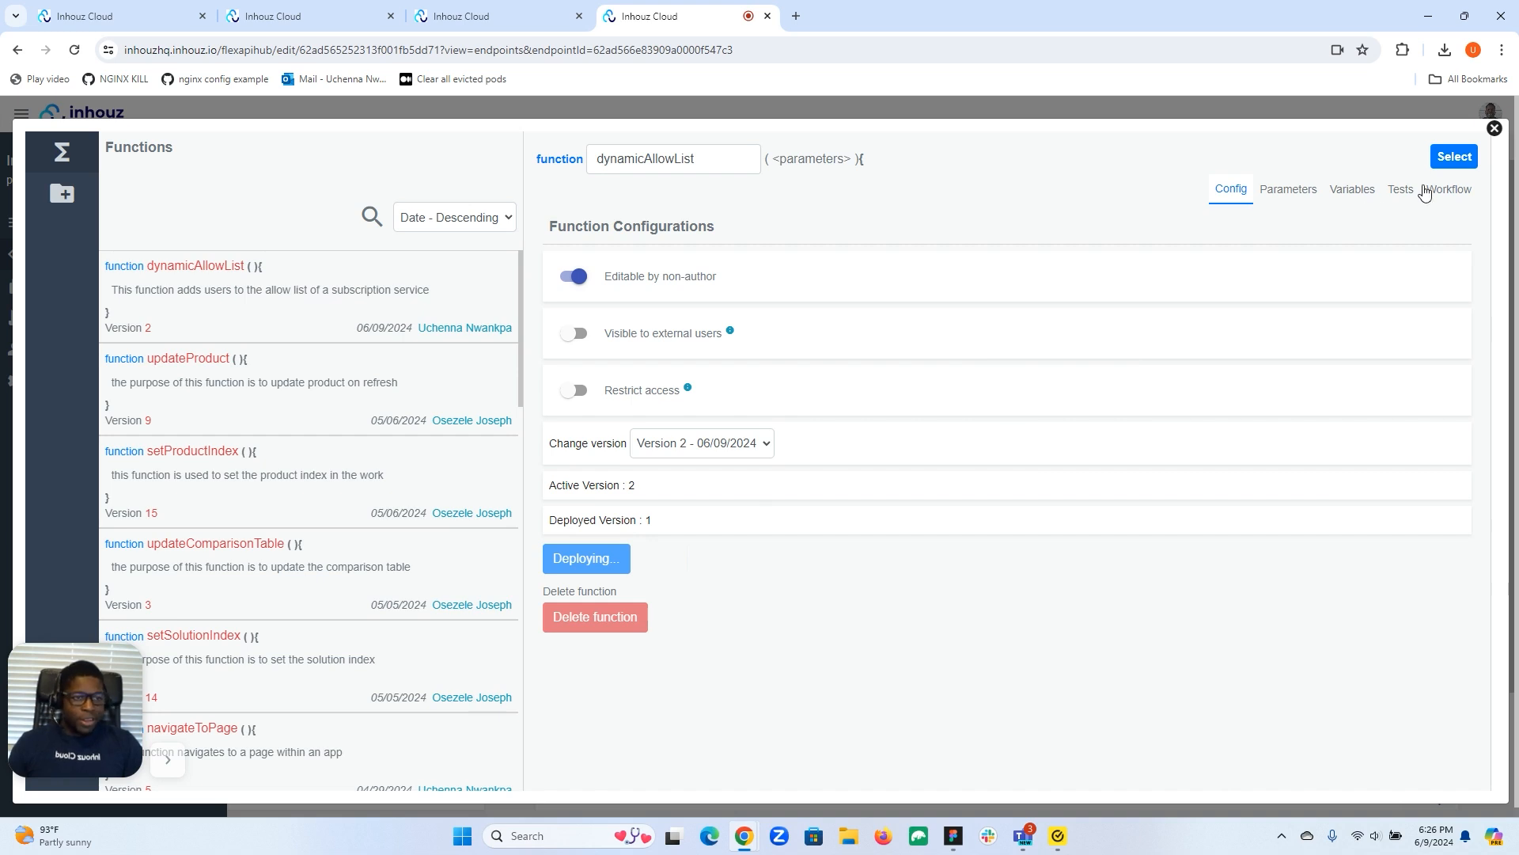
left_click(1454, 158)
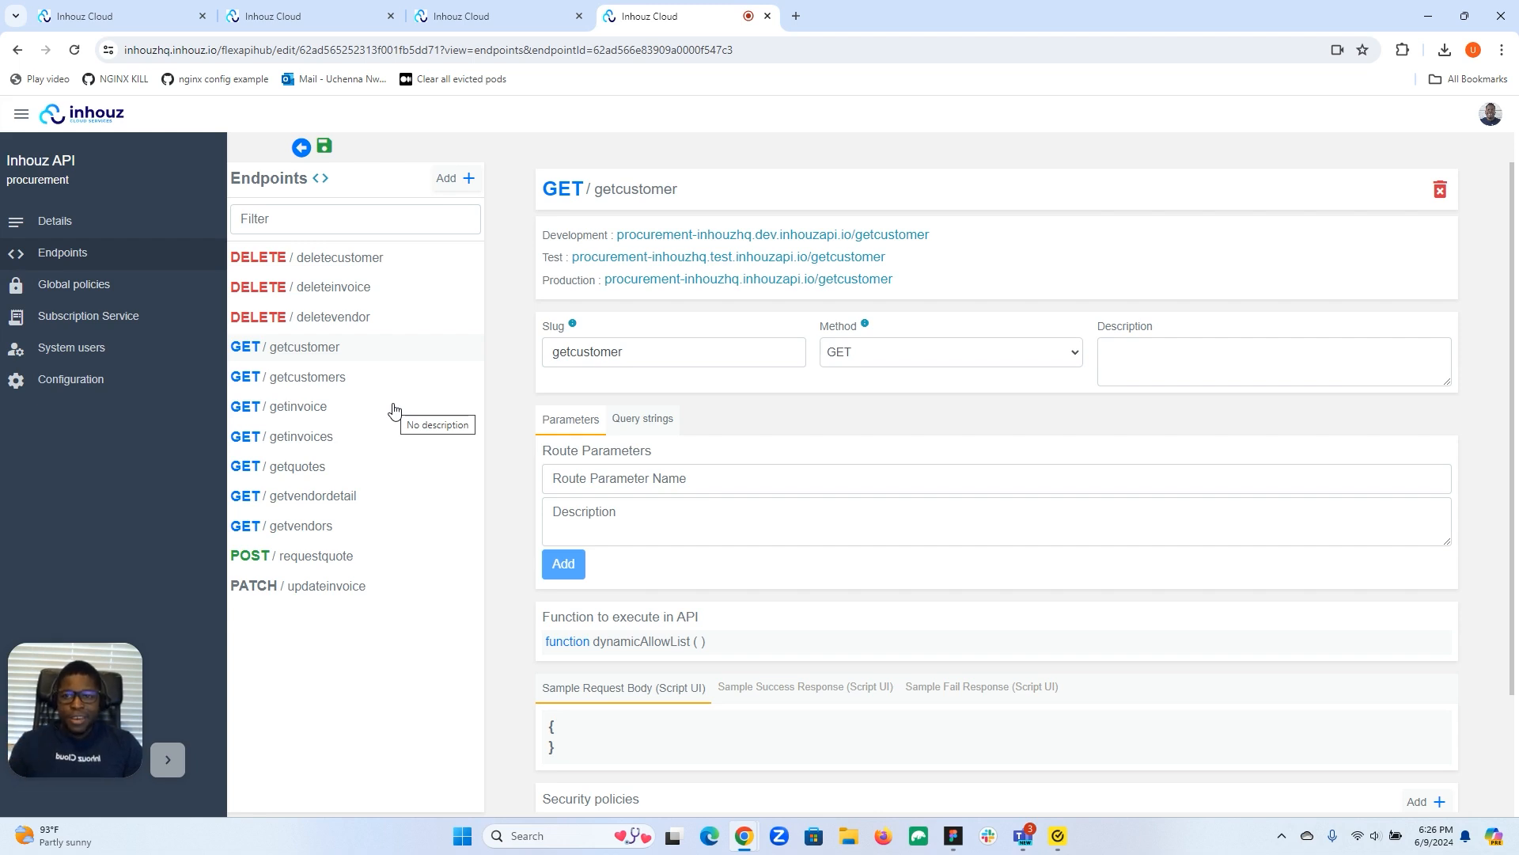
Look through the API list, API endpoints and supportauth subscription restrictions tabs.
left_click(500, 19)
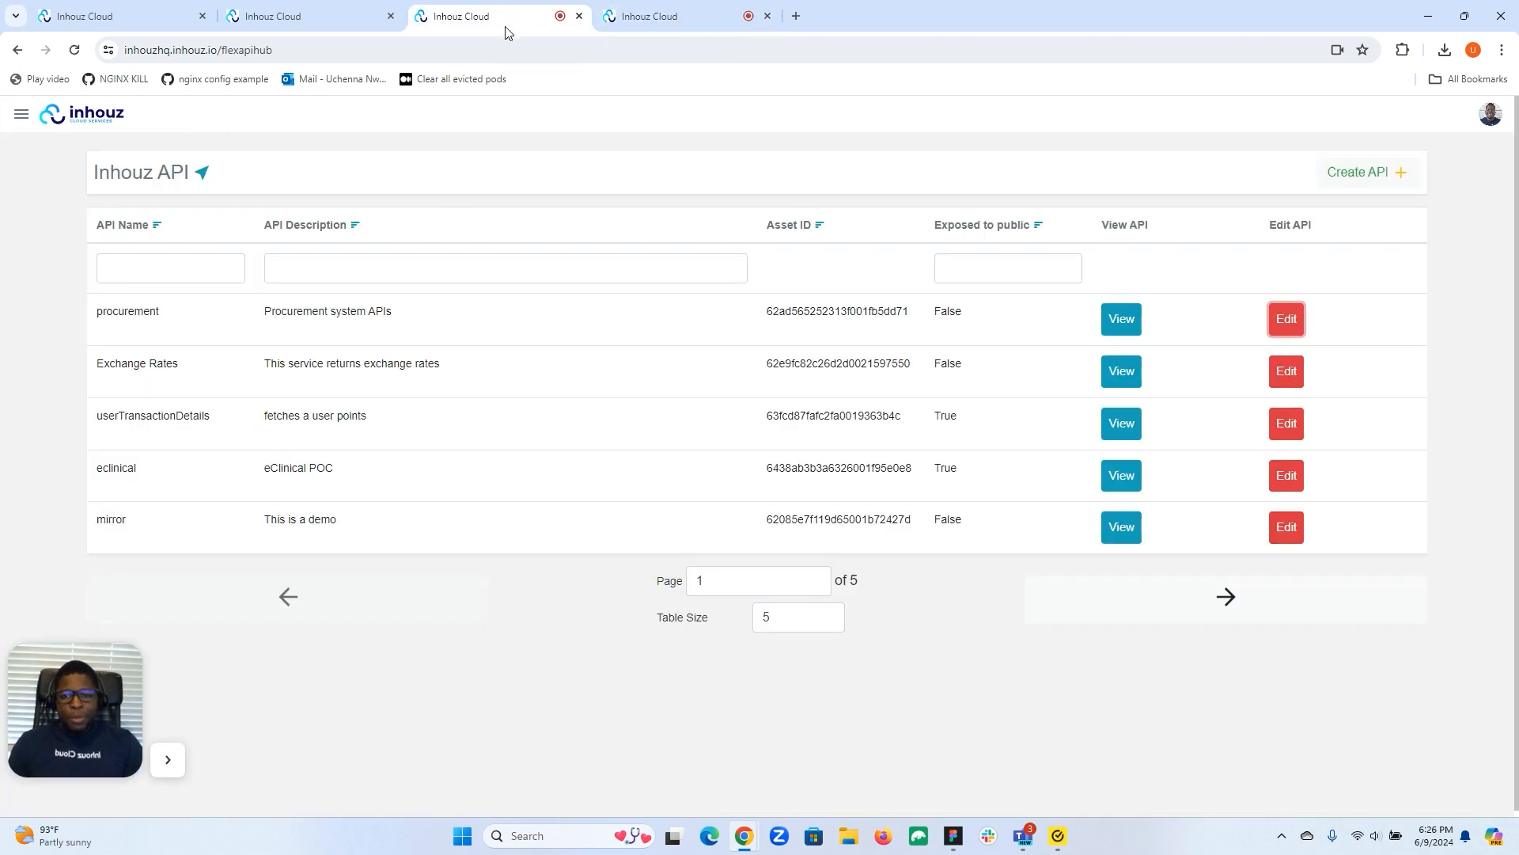
left_click(315, 12)
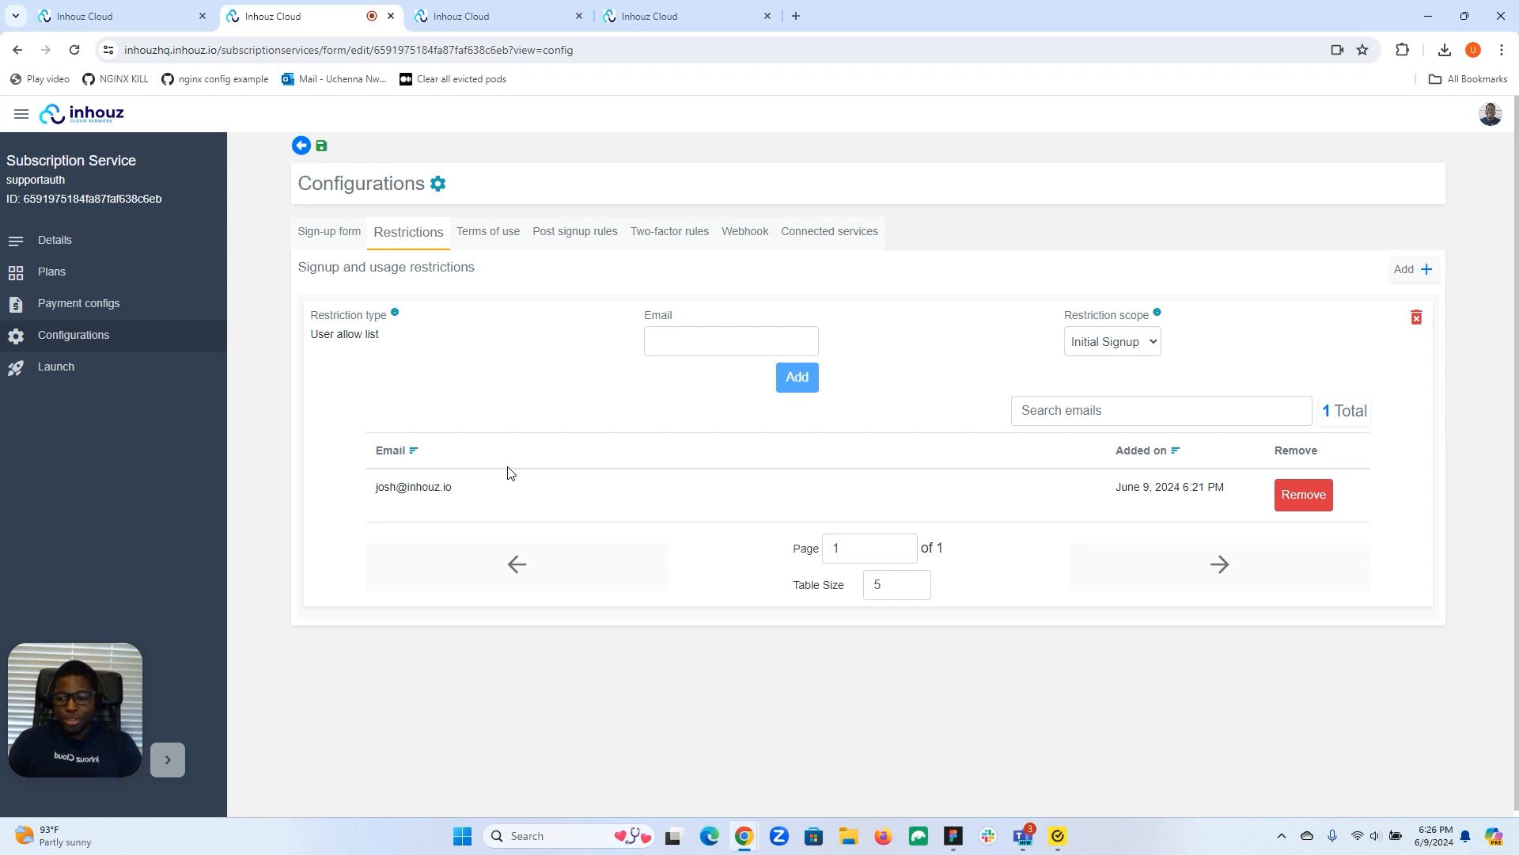
left_click(681, 12)
left_click(507, 16)
left_click(316, 16)
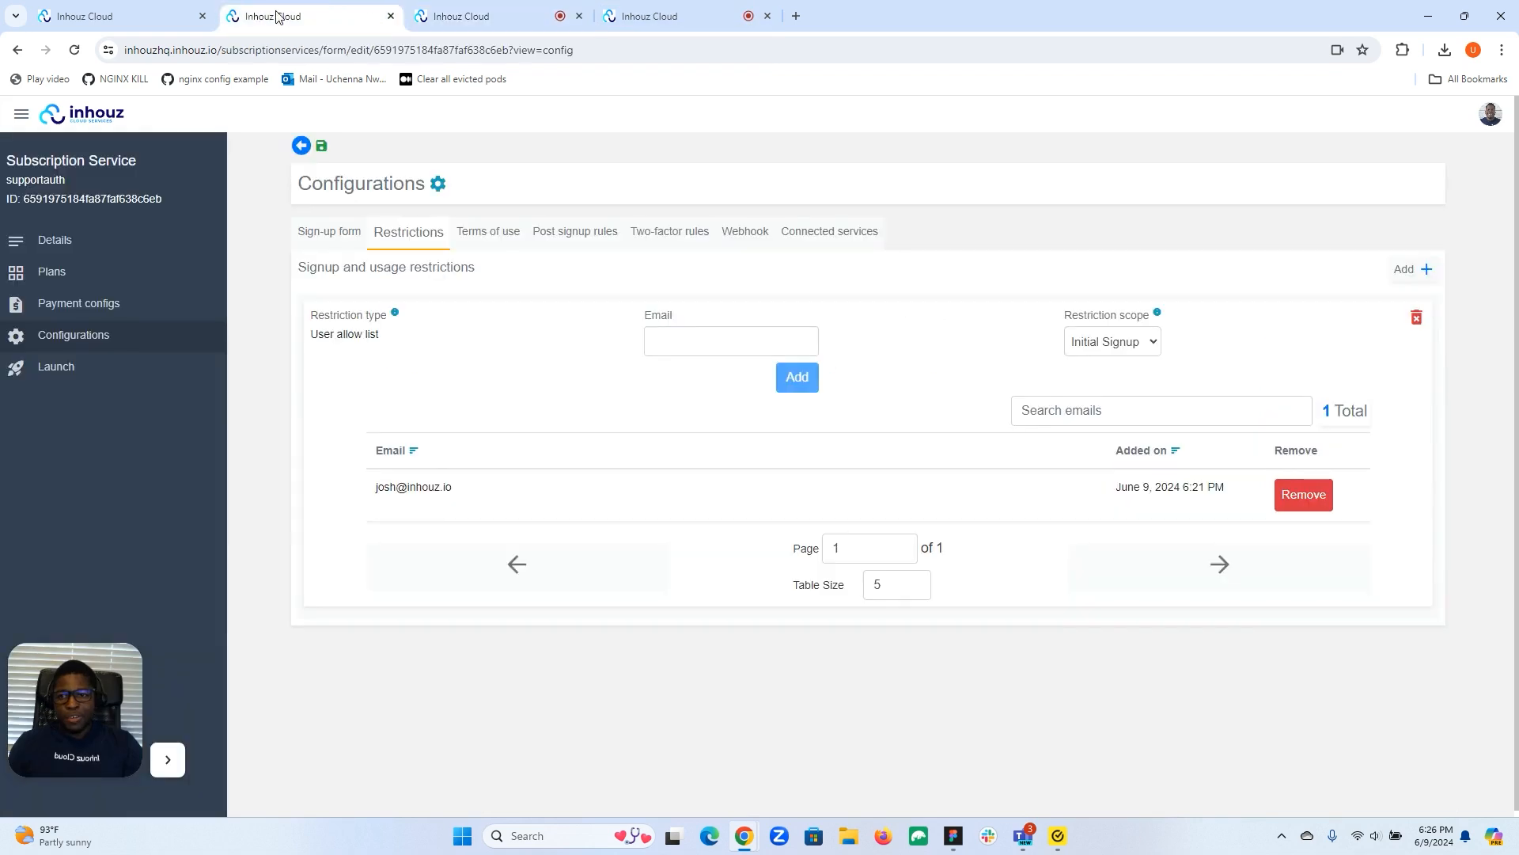
left_click(154, 17)
left_click(346, 17)
left_click(499, 18)
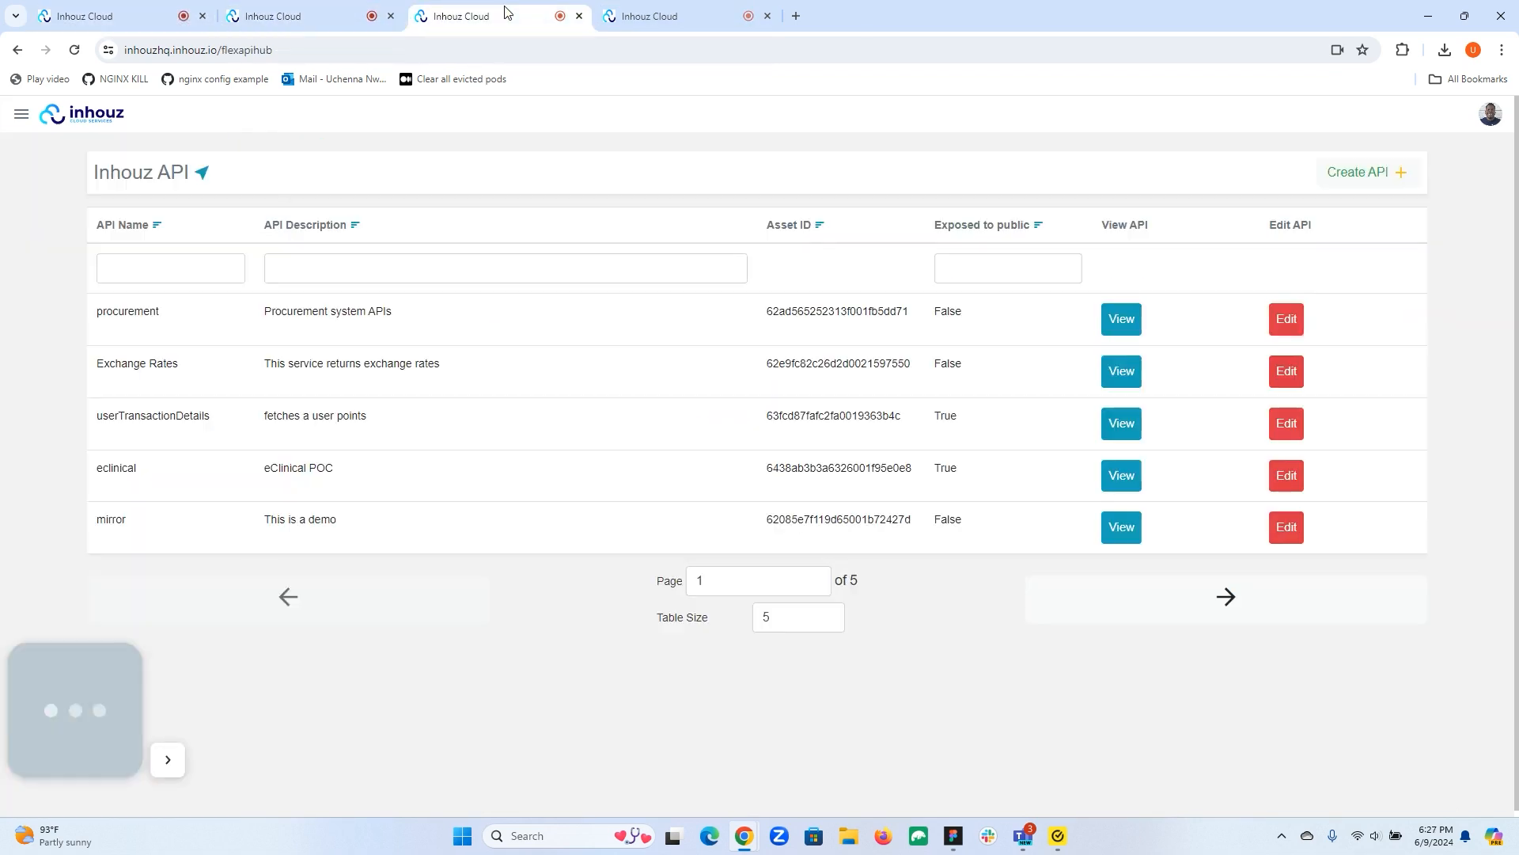
Go to the Functions list and open dynamicAllowList for editing.
left_click(27, 117)
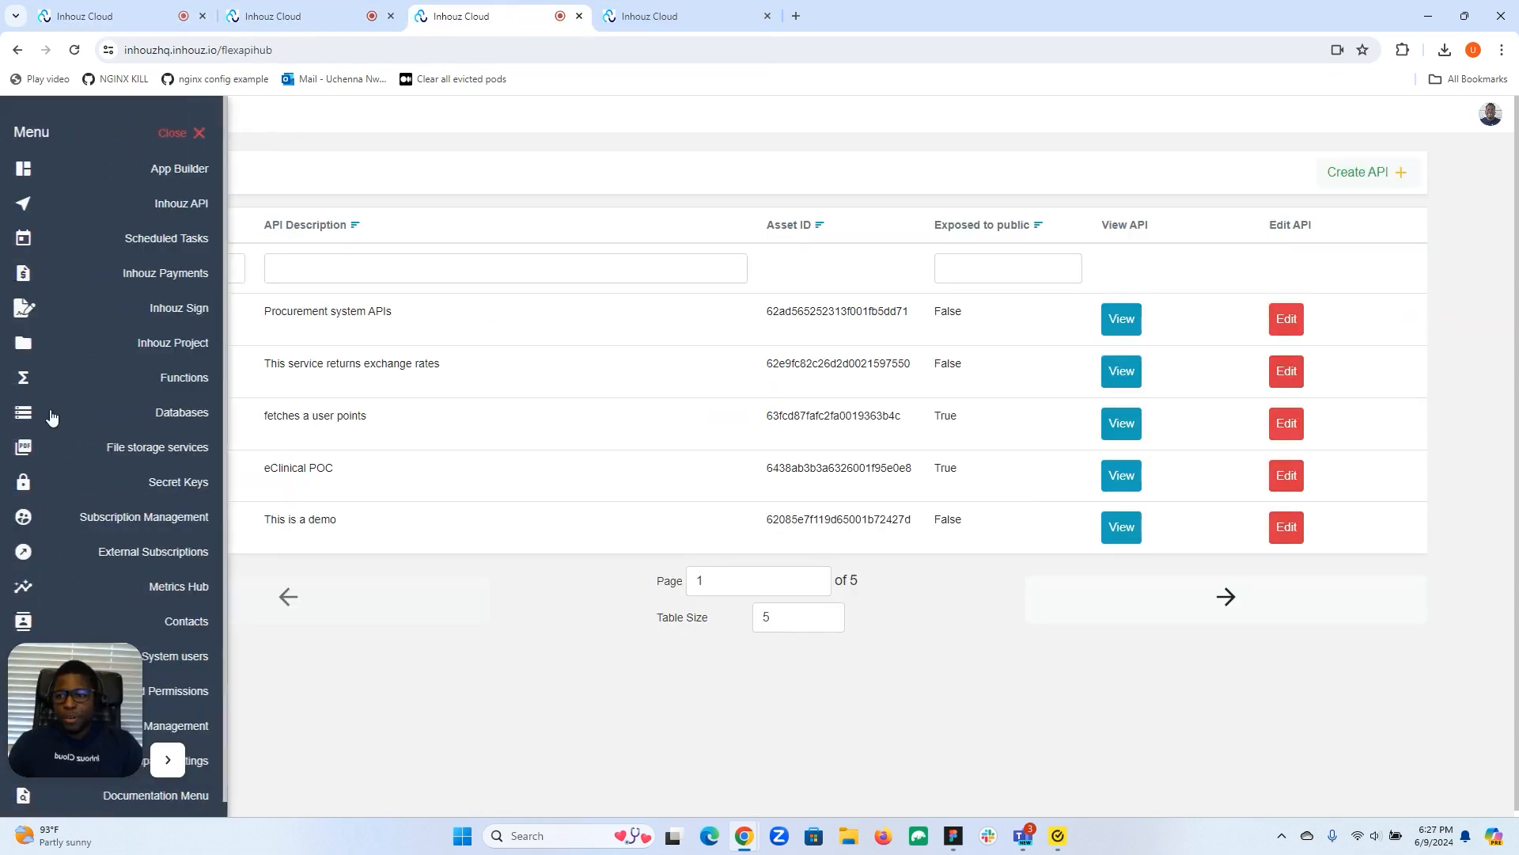
left_click(179, 375)
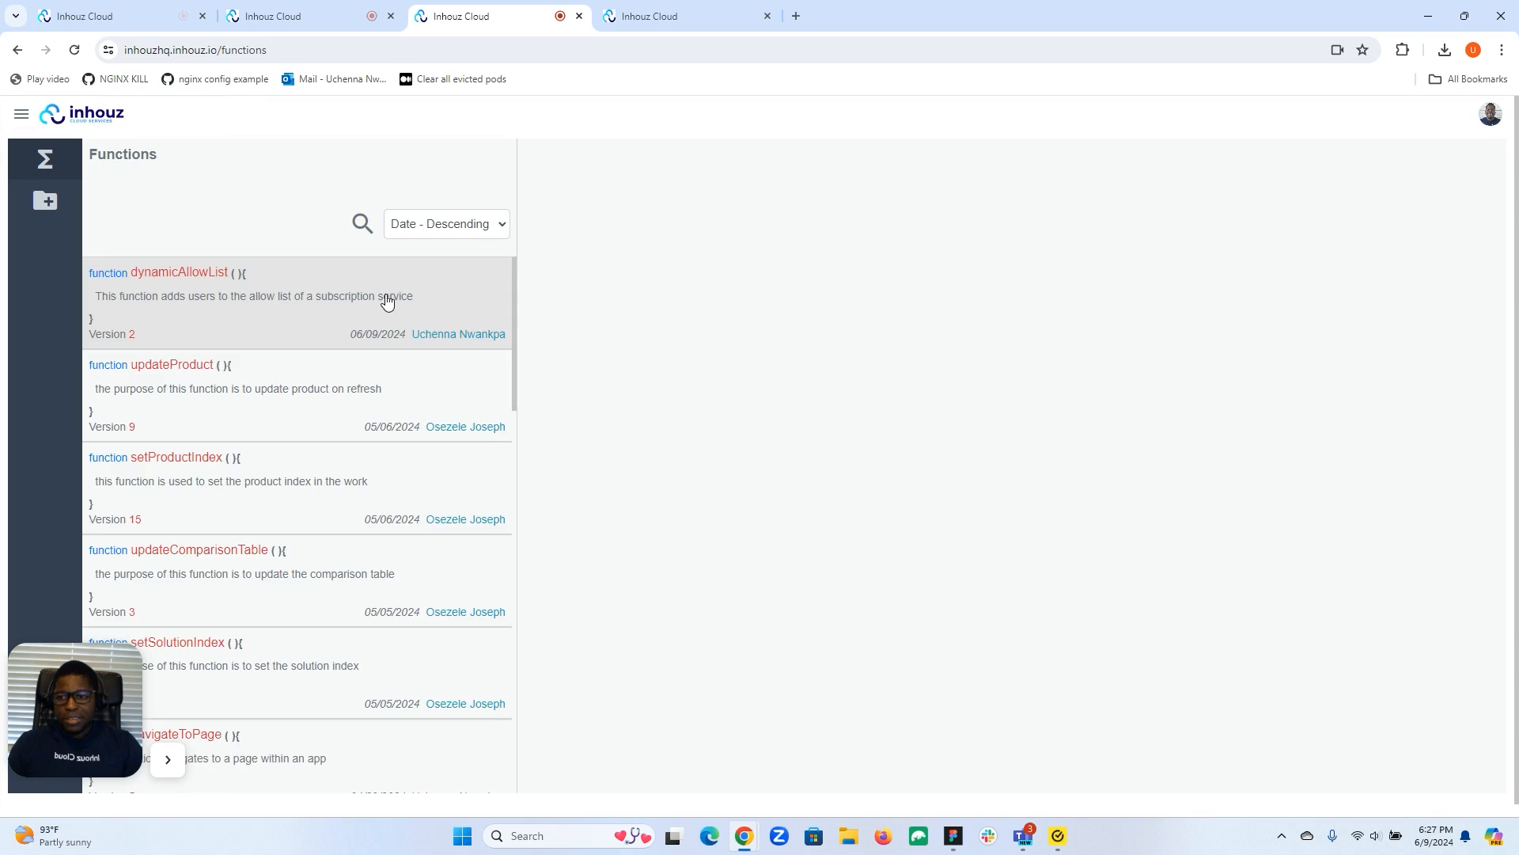
left_click(323, 321)
Add an empty workflow step to dynamicAllowList, placed above the return step.
left_click(793, 334)
left_click(1445, 171)
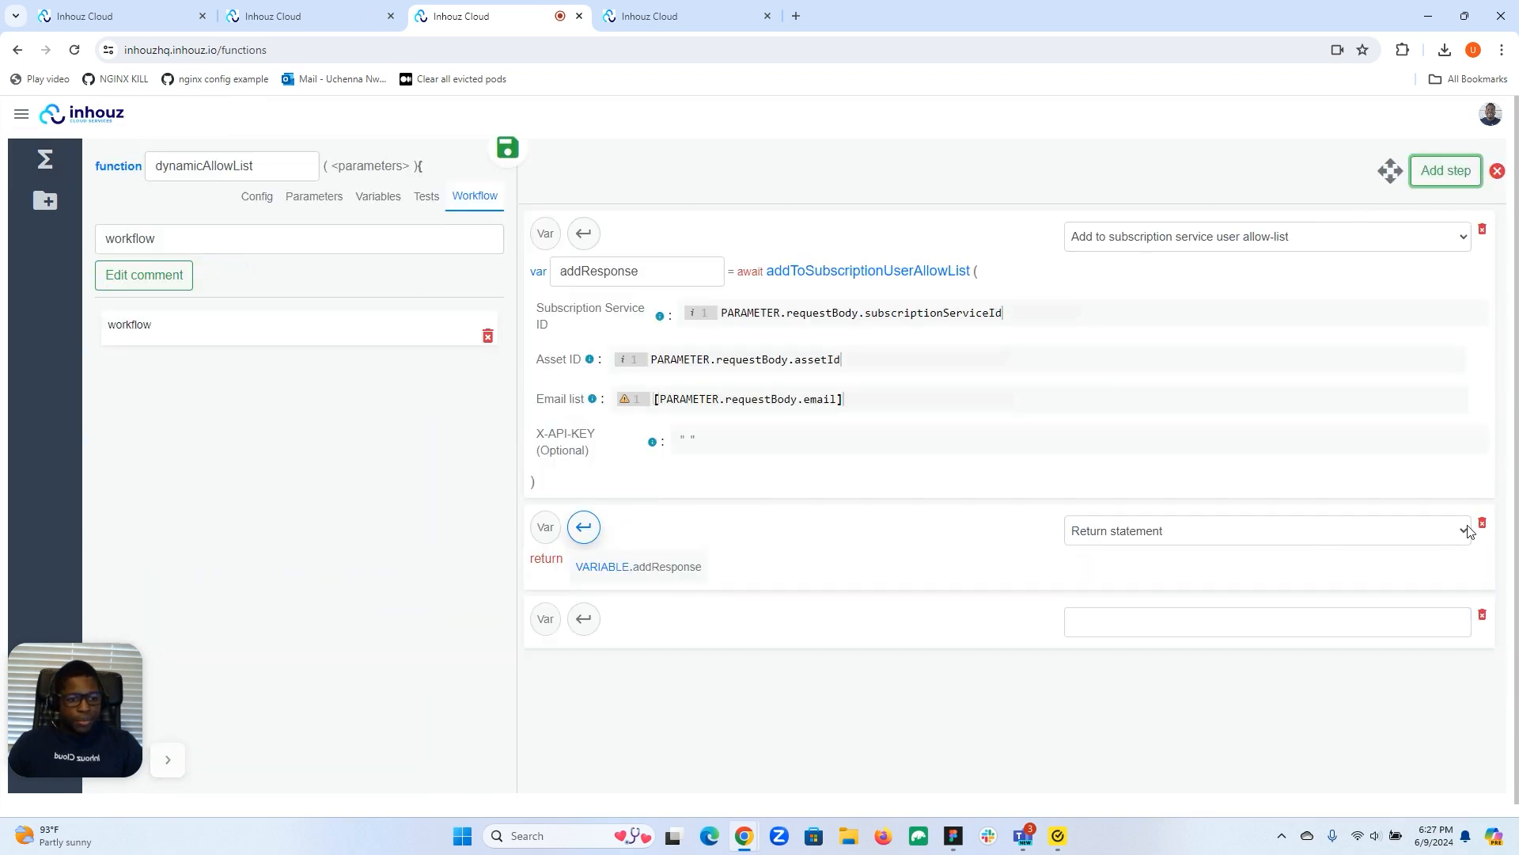
left_click(1384, 175)
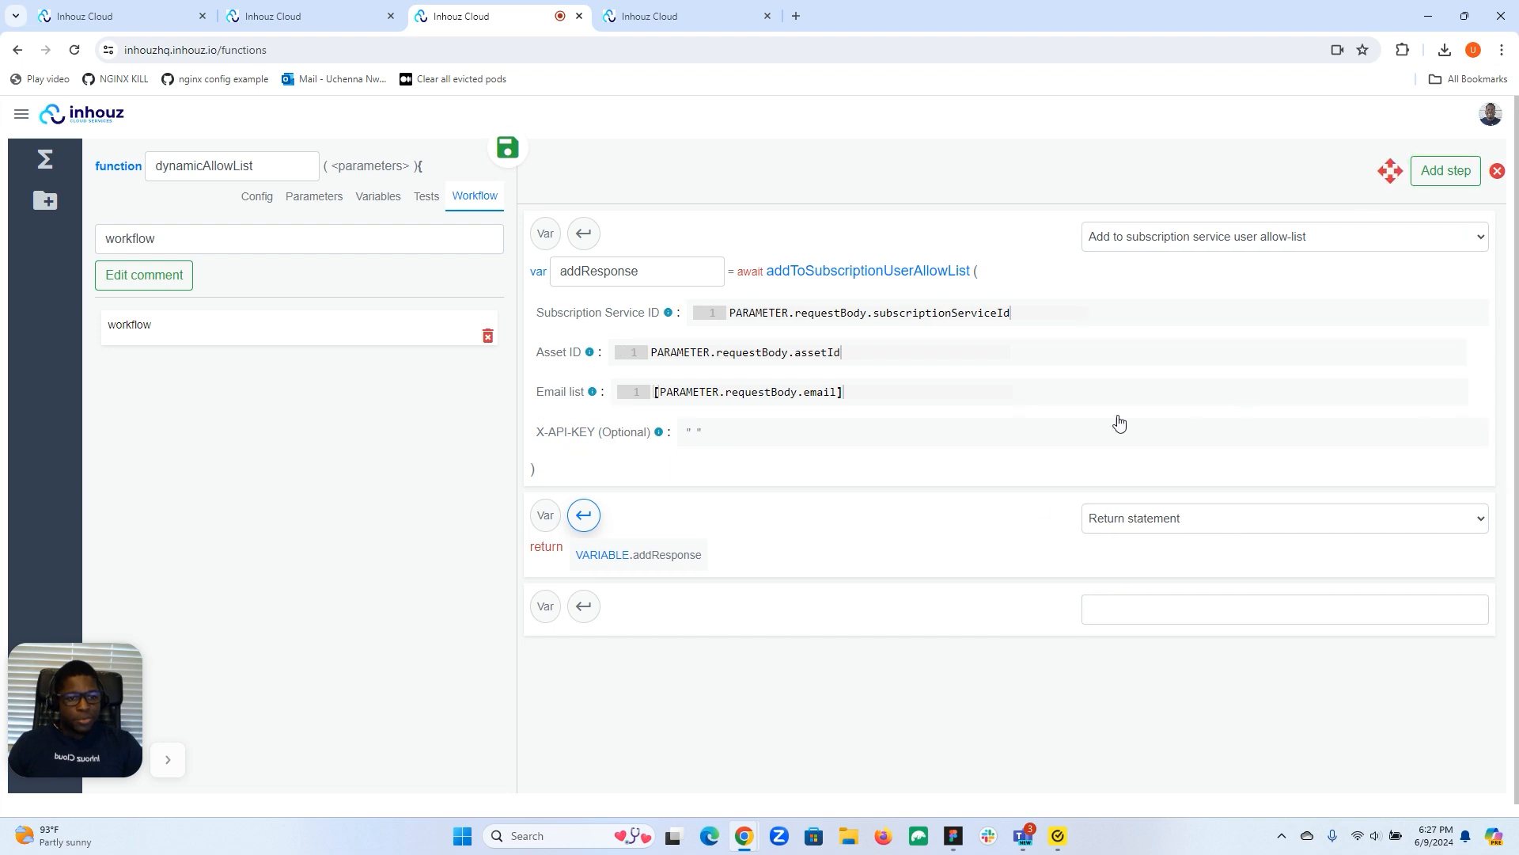
left_click_drag(973, 525, 953, 621)
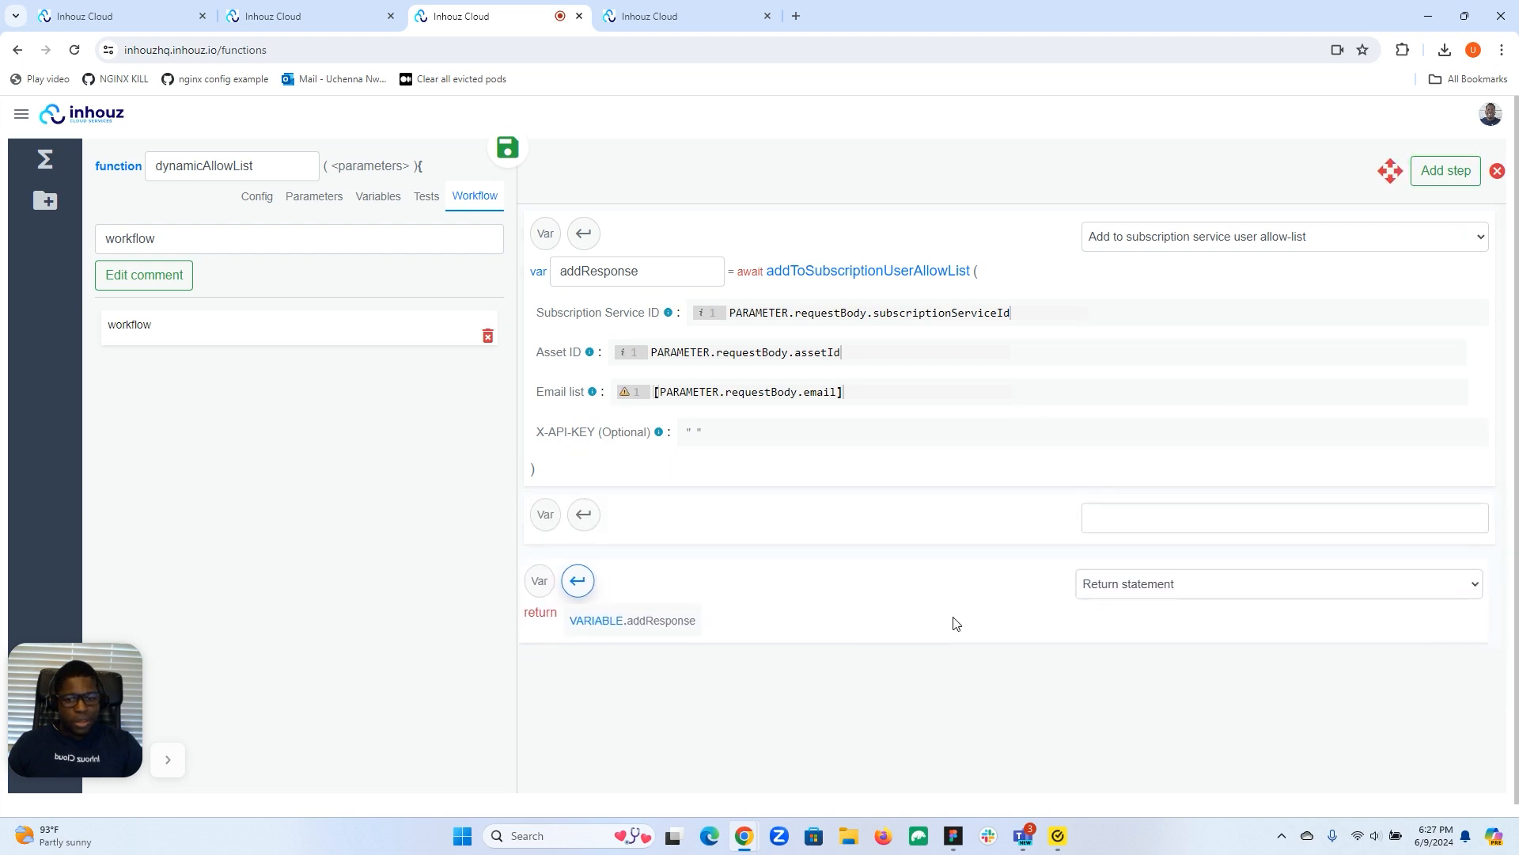
left_click(1390, 171)
Make the new step 'Remove from subscription service user allow-list', then view supportauth's signup restrictions.
left_click(1238, 528)
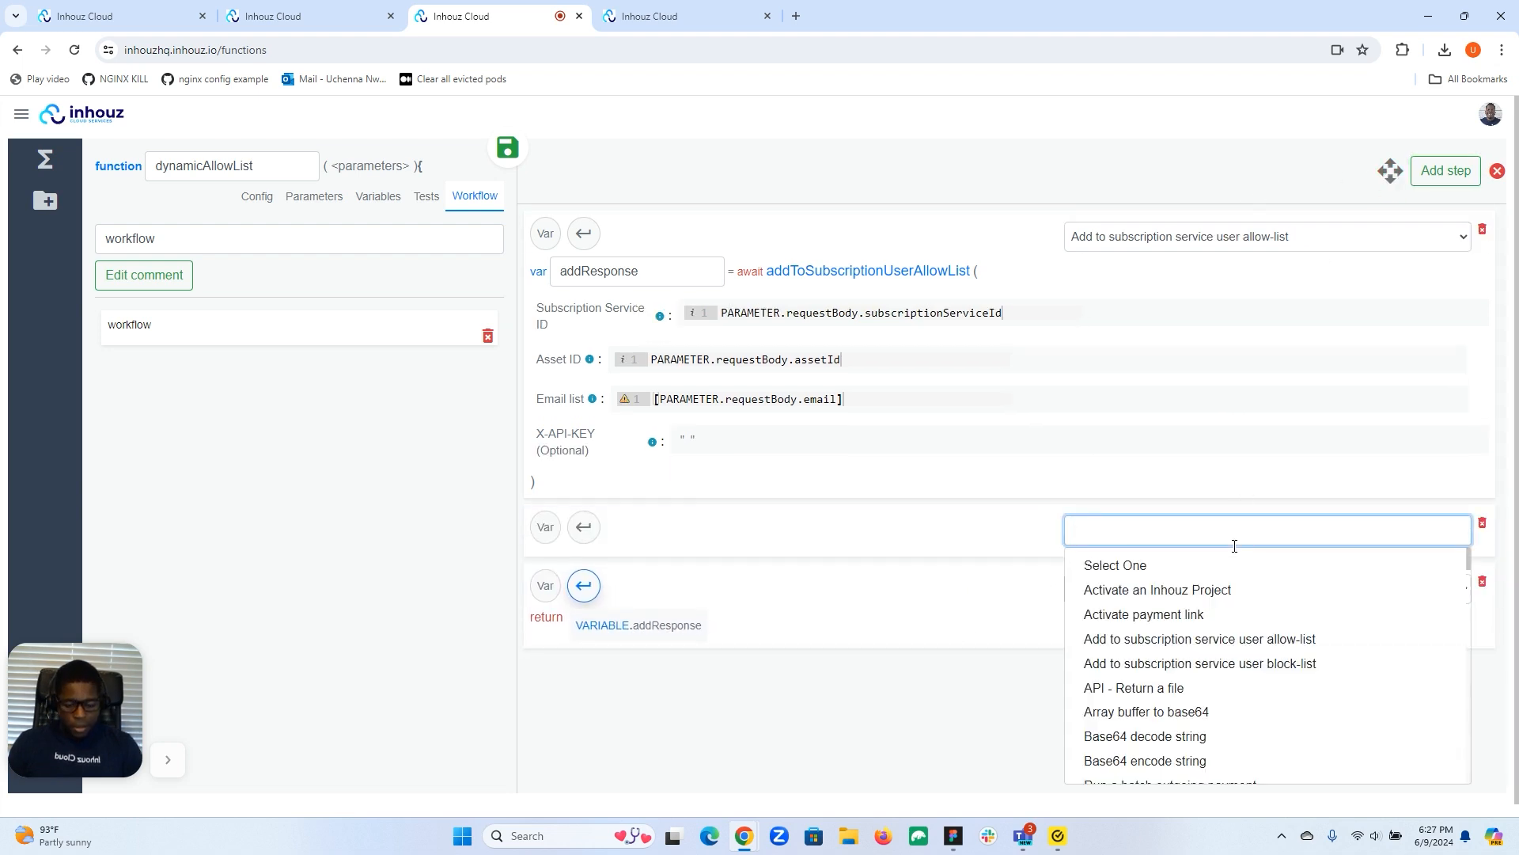
type("allo")
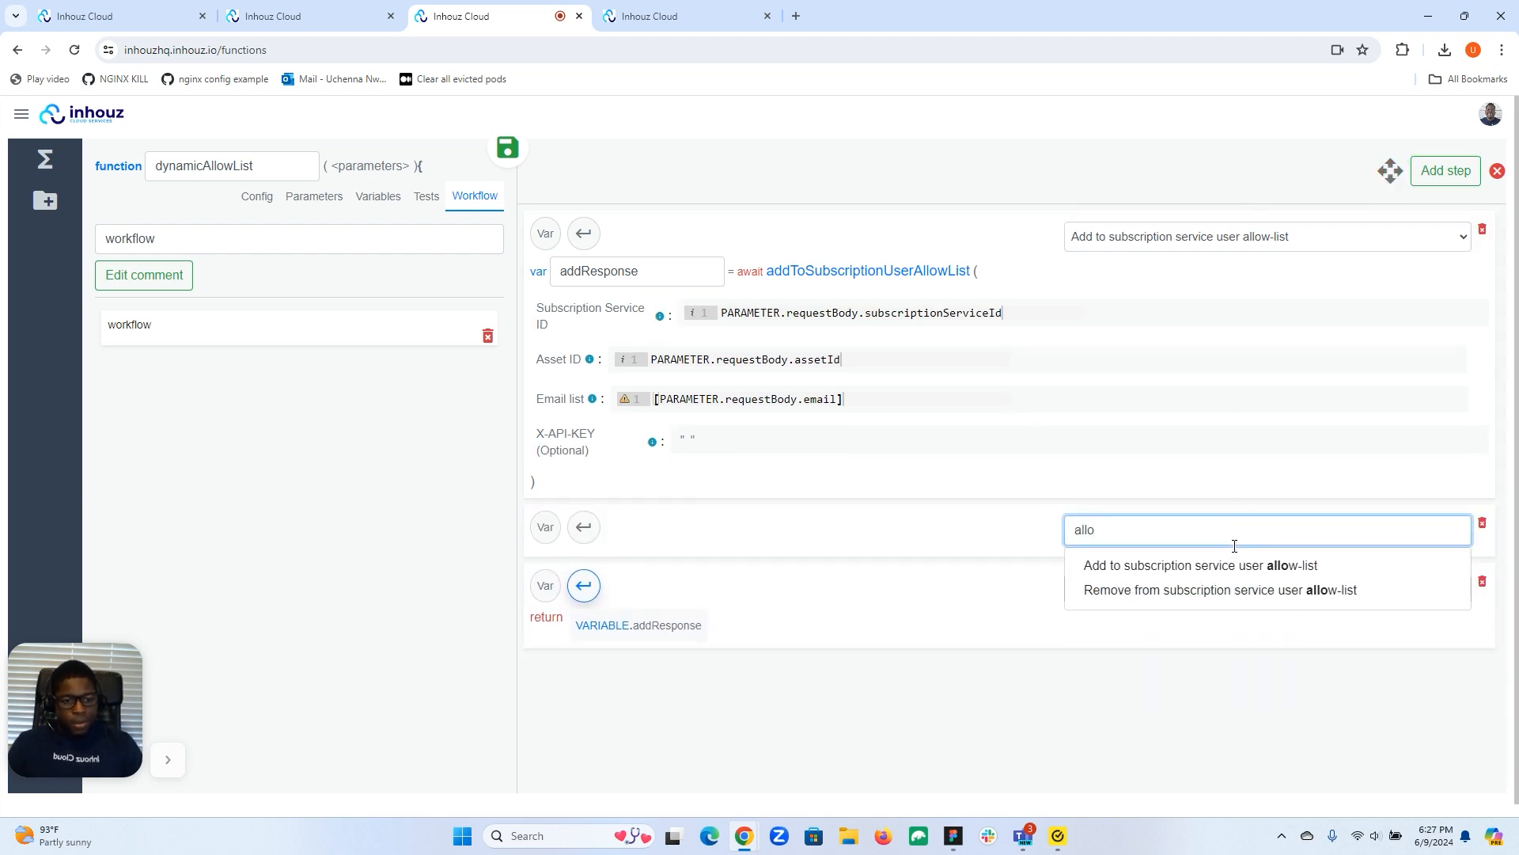
left_click(1210, 592)
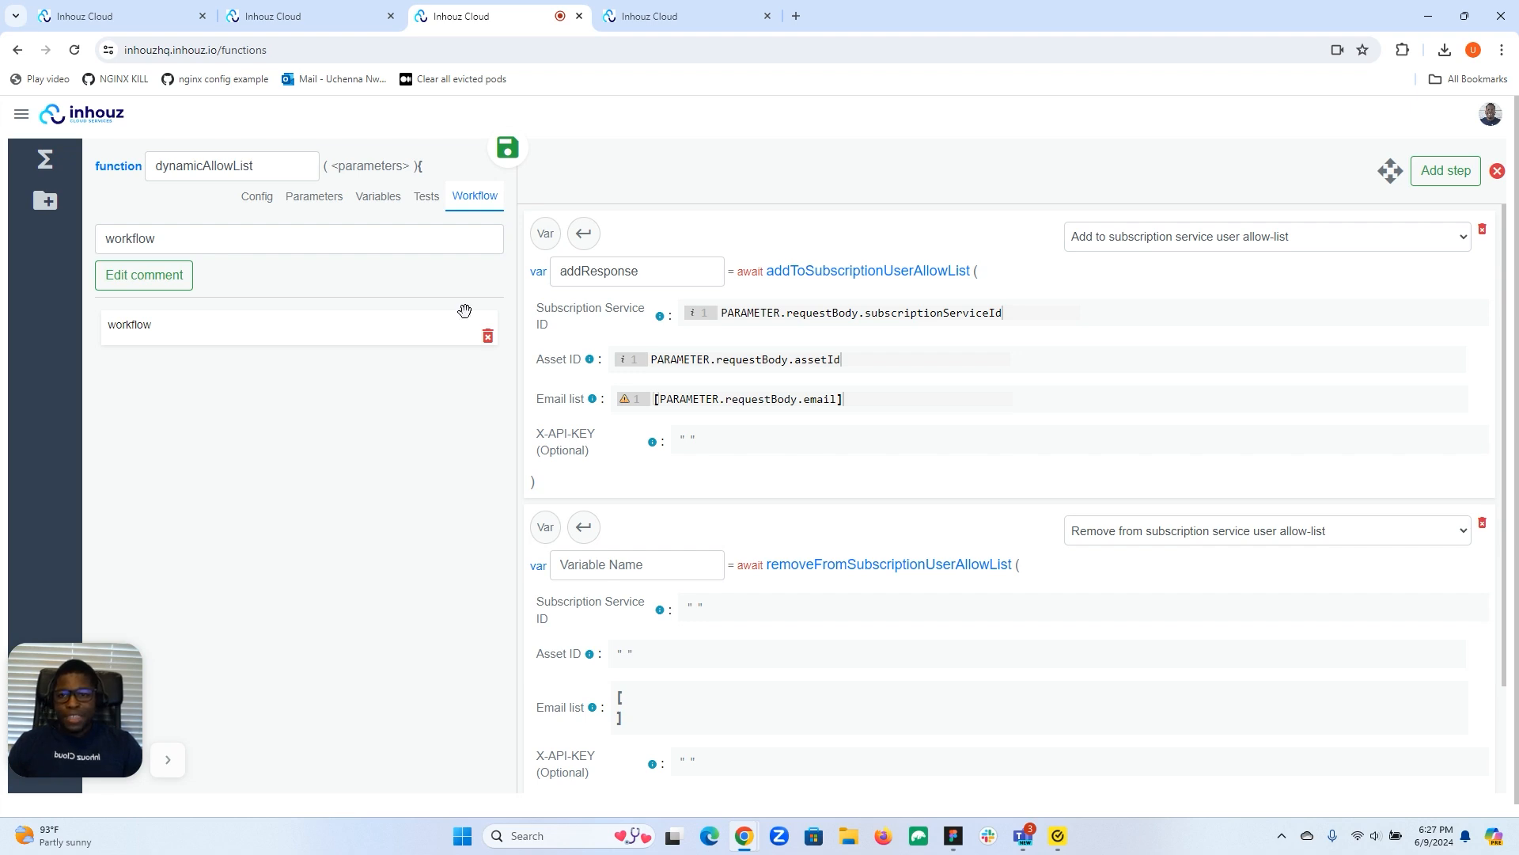
left_click(348, 18)
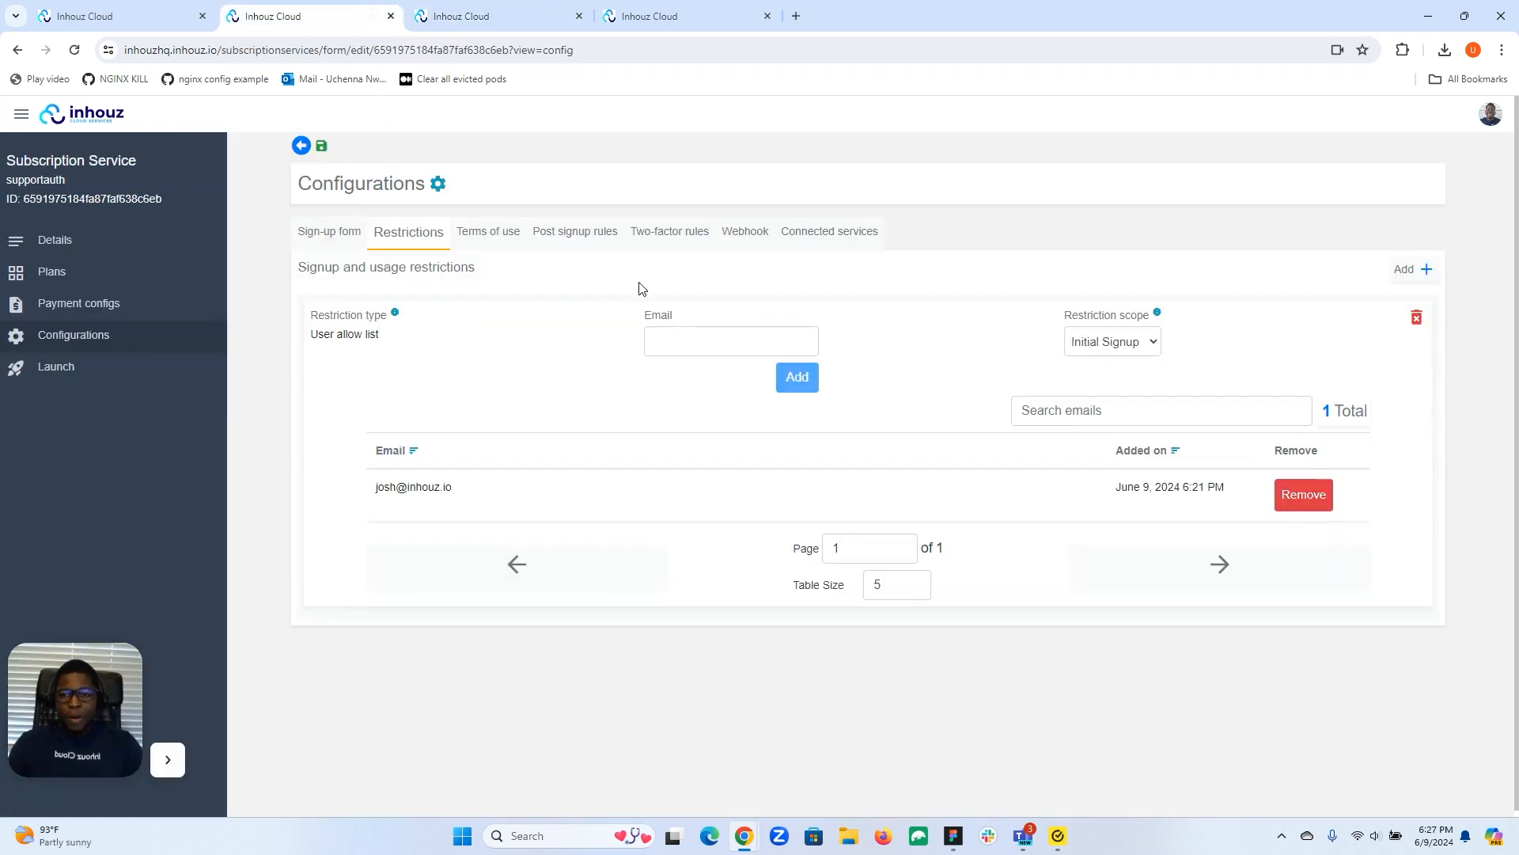